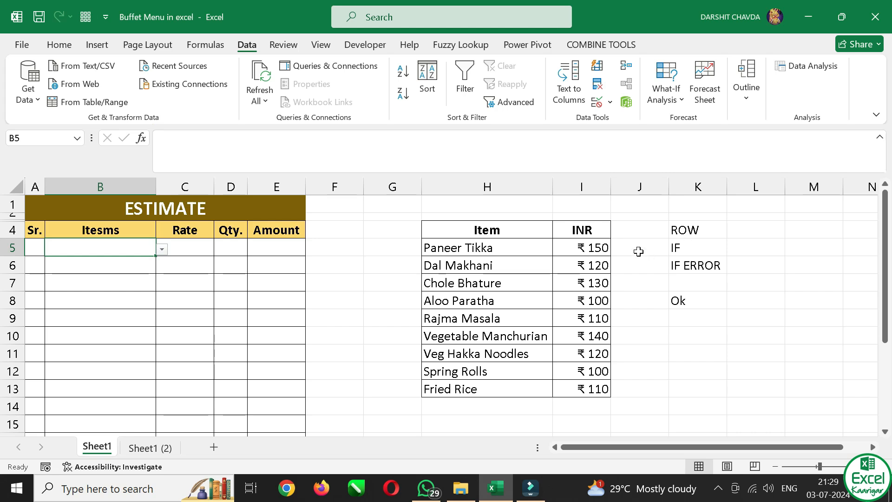
Collapse the ribbon and clear the existing entry from cell K8
key("ctrl+F1")
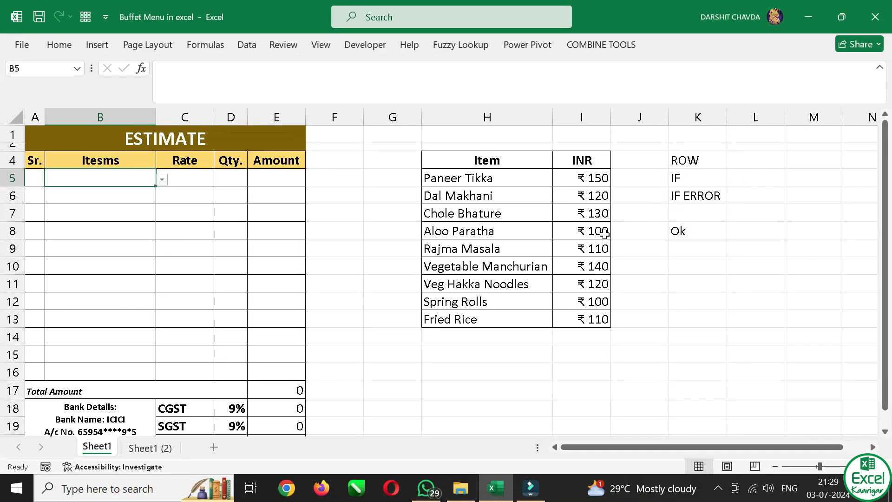
left_click(677, 215)
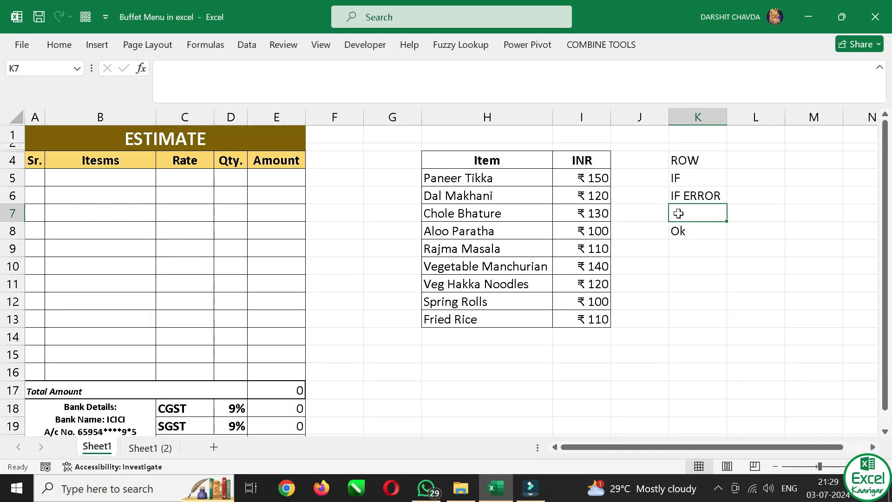
left_click(703, 181)
left_click(688, 254)
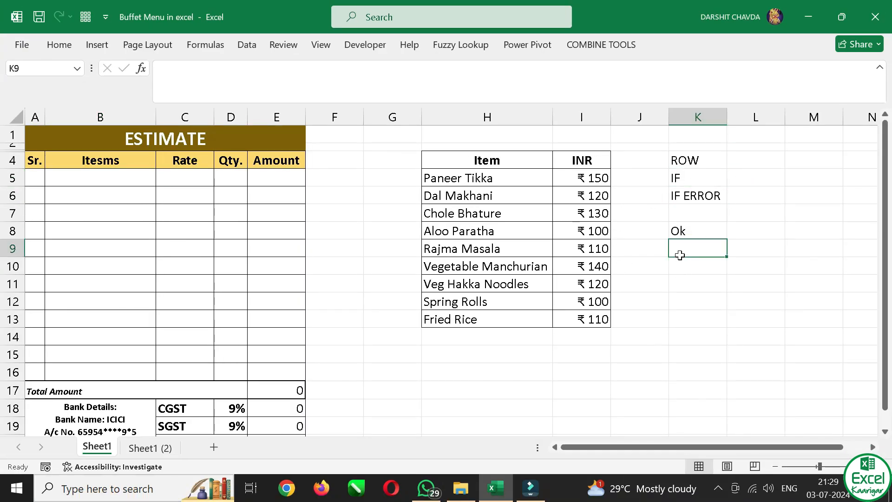
left_click(705, 233)
key("Delete")
left_click(741, 176)
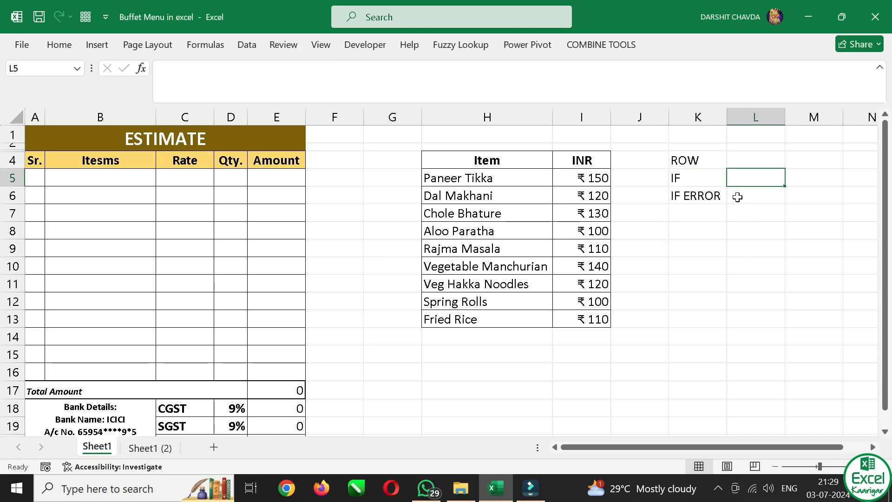
Enter the formula =ROW() in cell K10
left_click(704, 267)
type("=")
key("BackSpace")
type("=")
key("BackSpace")
type("=")
key("BackSpace")
type("=-")
type("row")
key("Tab")
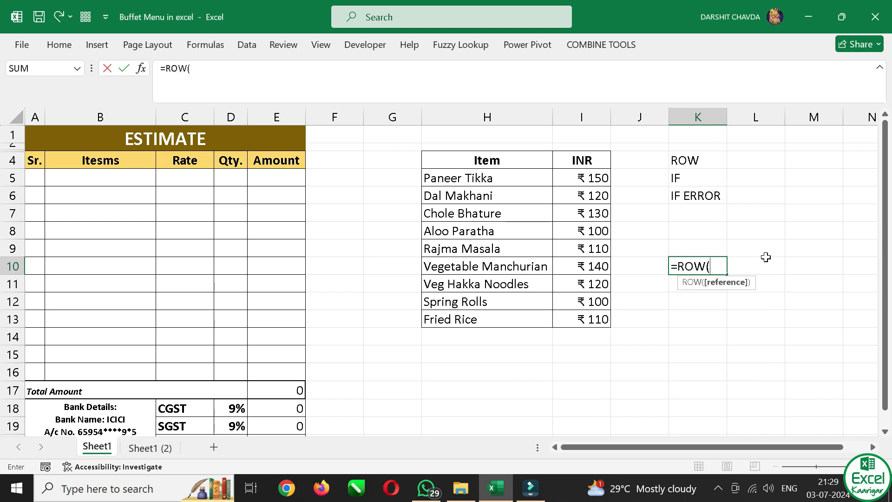
type(")")
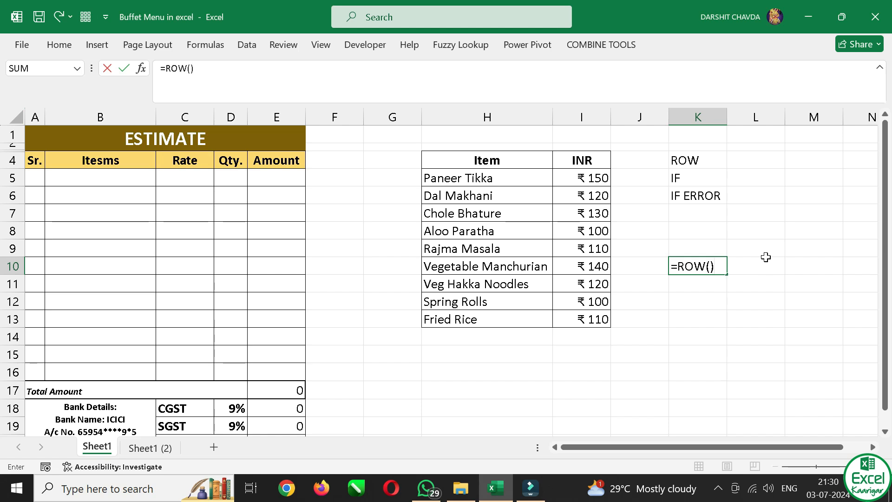
key("Return")
Compare K10 with its row number, and fill the ROW formula down from K10 to K16
left_click(721, 266)
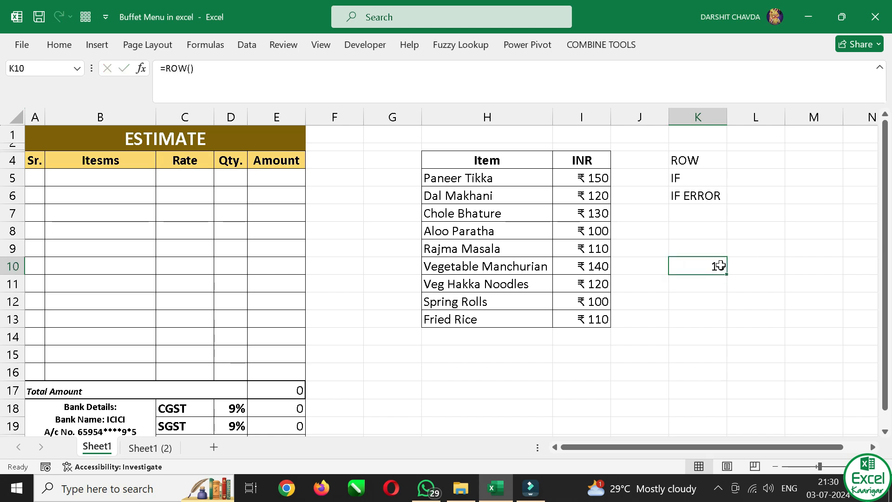
key("shift+space")
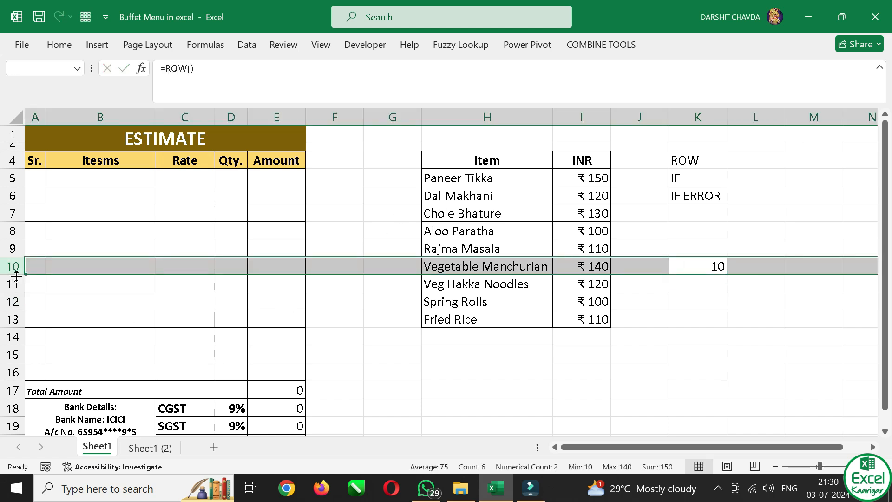
left_click(716, 264)
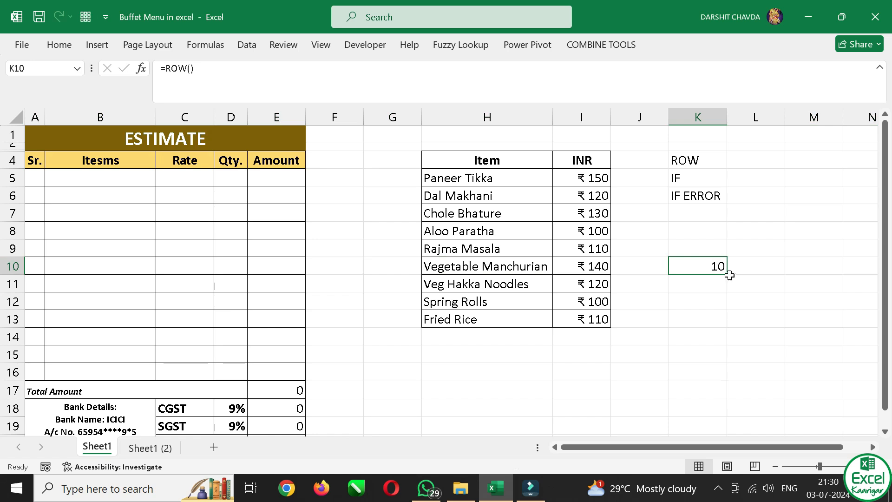
left_click_drag(729, 274, 730, 381)
Clear the ROW formulas from cells K10 to K16
left_click(716, 352)
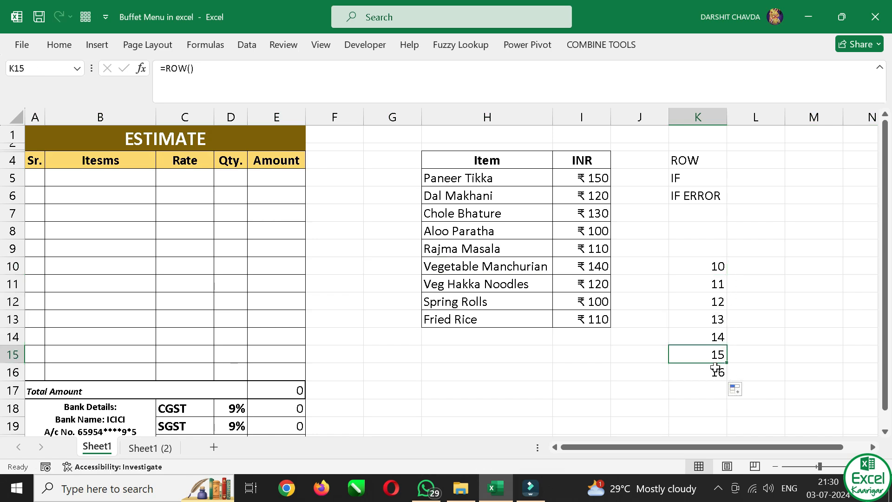
left_click(706, 268)
left_click_drag(706, 268, 707, 373)
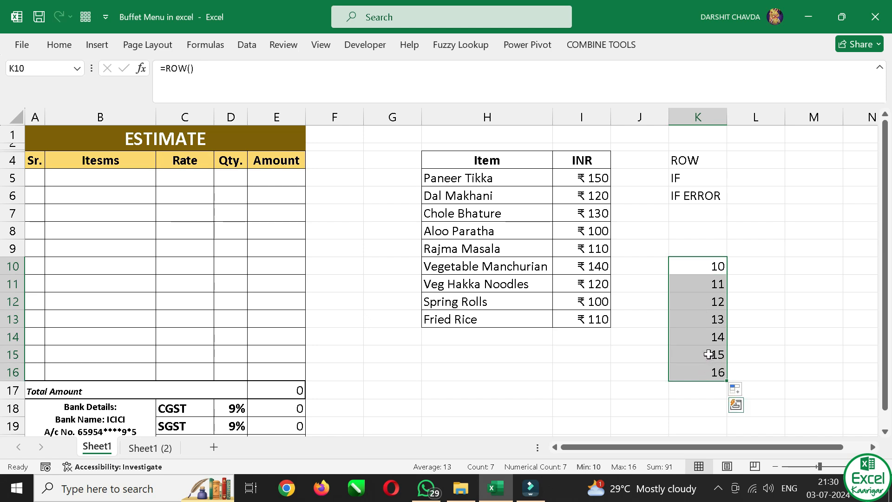
key("Delete")
Start an IF formula in cell K8 with the logical test I8=100
left_click(693, 235)
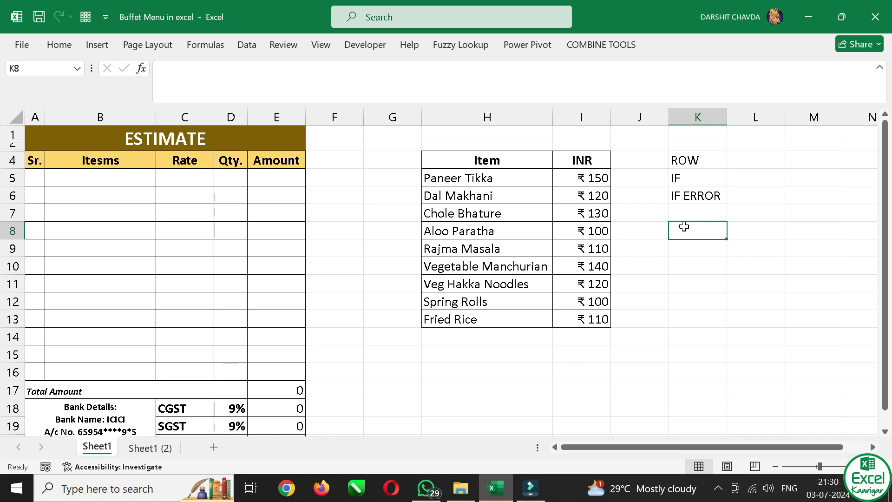
scroll(779, 215, "up", 1, "ctrl")
scroll(678, 222, "up", 1)
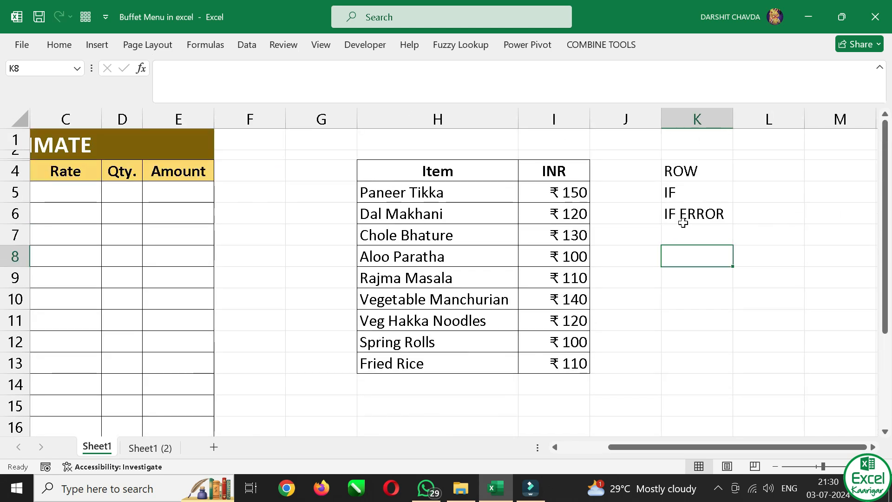
type("=IF(")
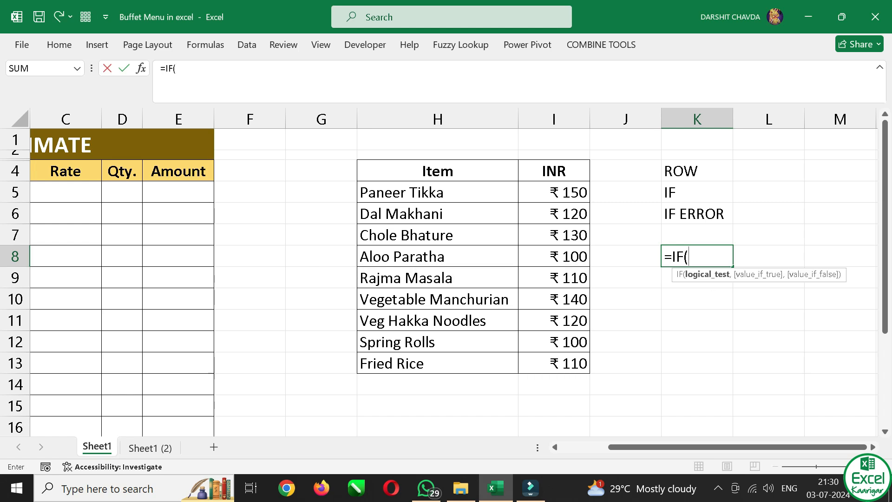
left_click(559, 257)
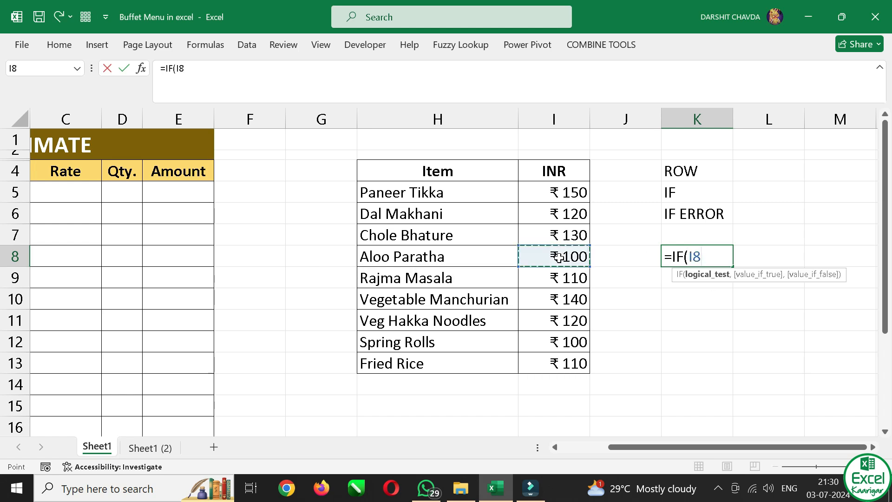
type("=")
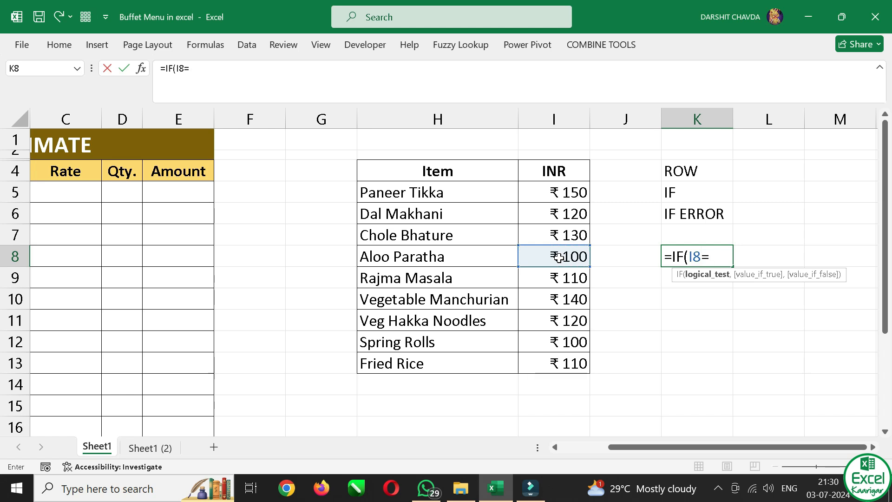
type("100")
type(",")
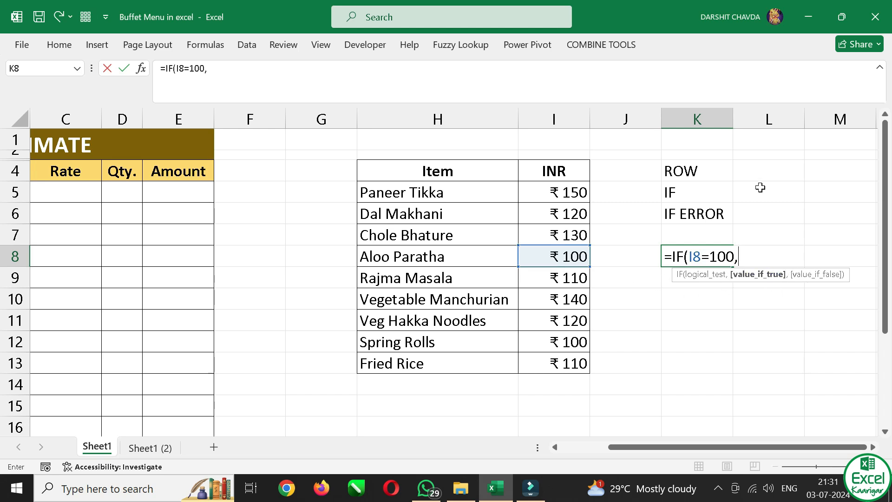
type("\"Ok\",")
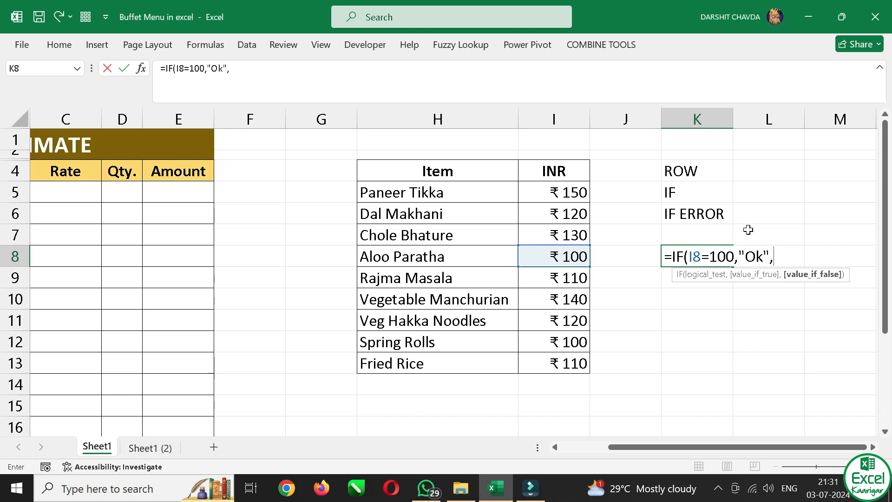
Complete the IF formula in K8 so it returns "Ok" when true and "Not Ok" when false
key("BackSpace")
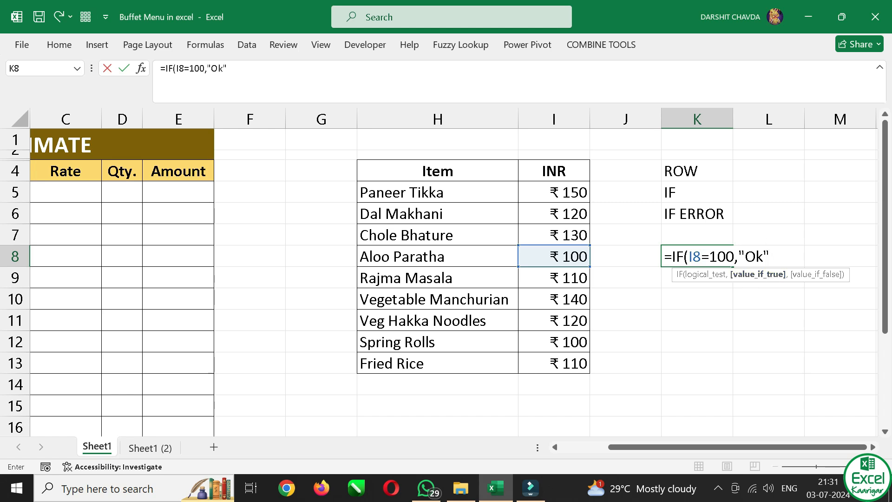
key("F2")
type(",")
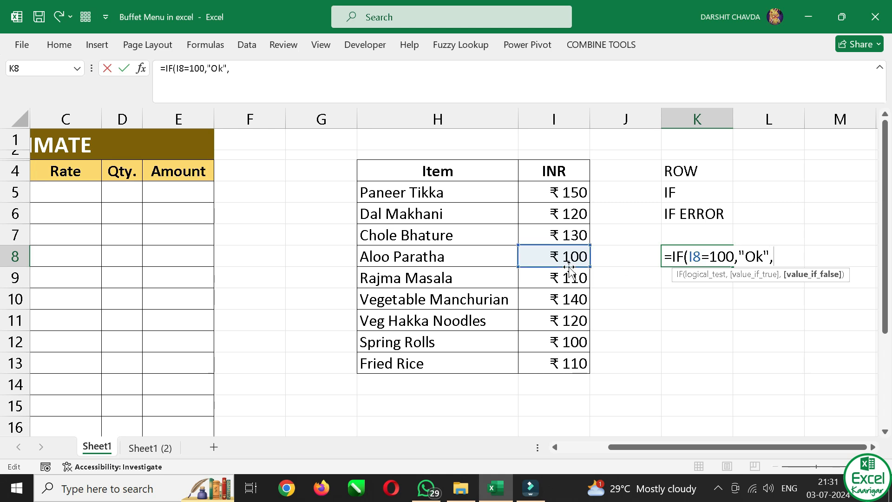
type("\"Not Ok\"")
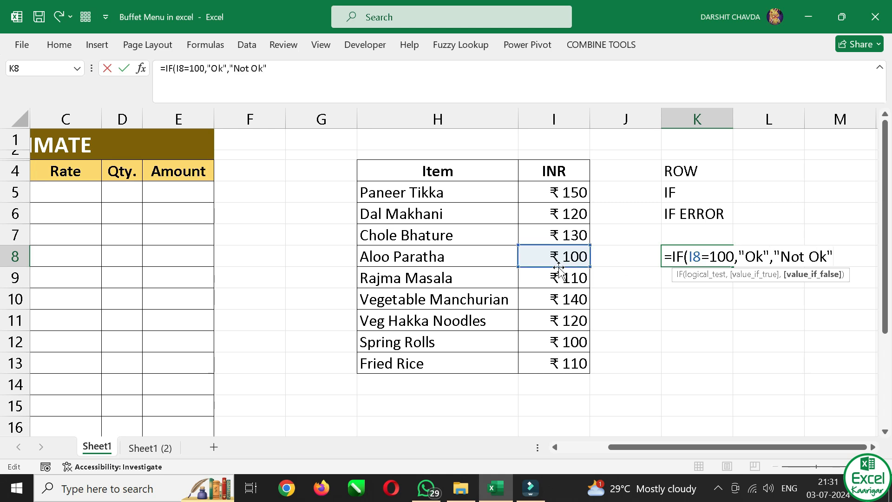
type(")")
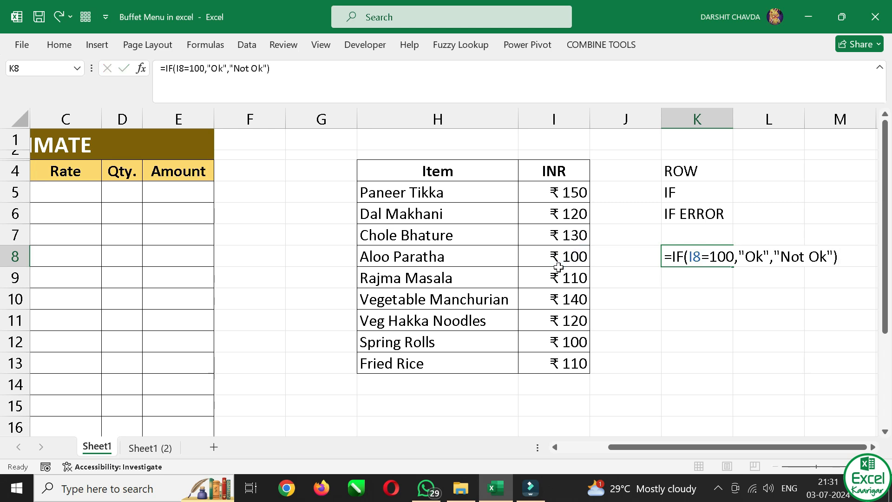
key("Return")
Set the Aloo Paratha price in cell I8 to 22 to test the IF formula
left_click(554, 260)
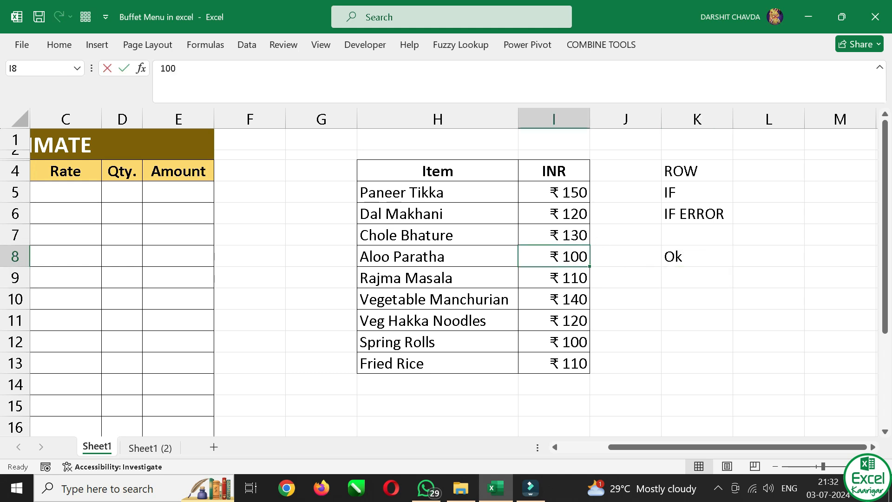
type("22")
key("Return")
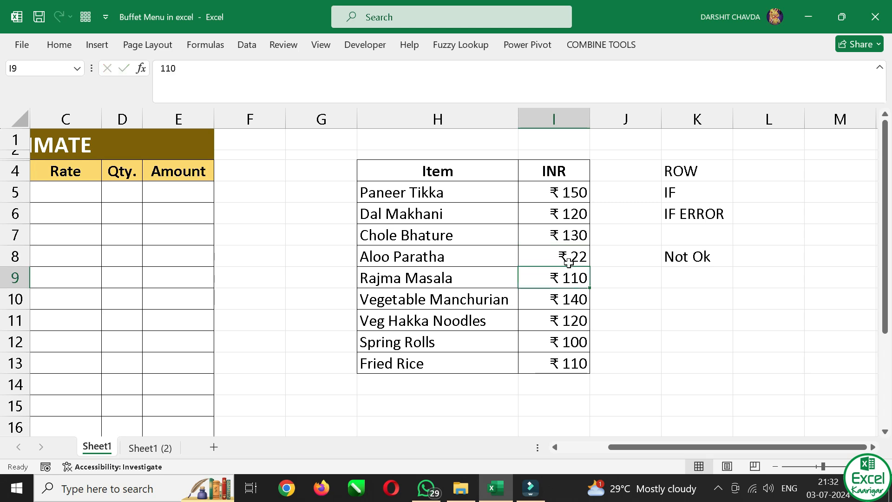
Replace the Aloo Paratha price in cell I8 with #N/A to simulate an error
left_click(568, 264)
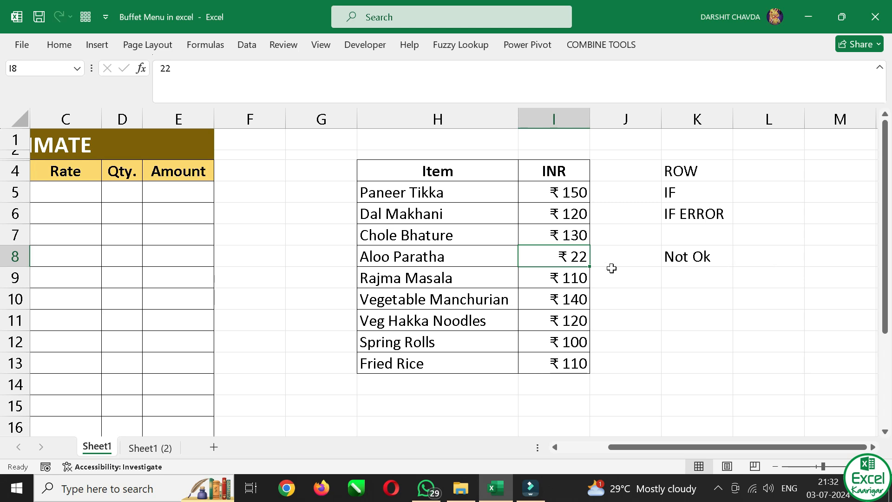
left_click(695, 218)
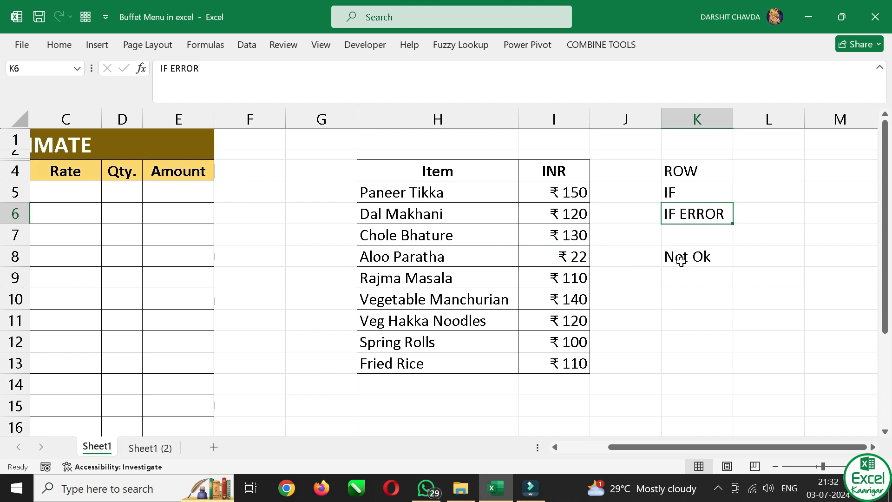
left_click(559, 255)
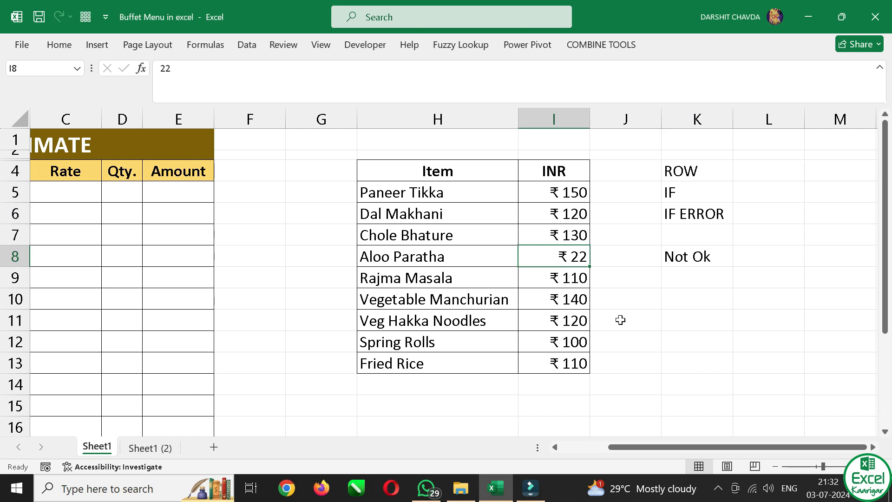
type("#N/A")
key("Return")
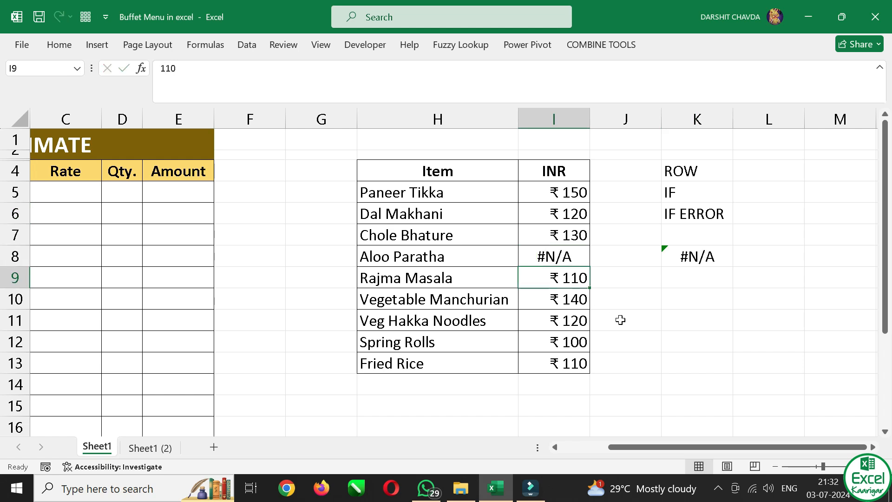
Wrap the IF formula in cell K8 in IFERROR so that it returns an empty string ("") on an error
left_click(691, 243)
left_click(699, 255)
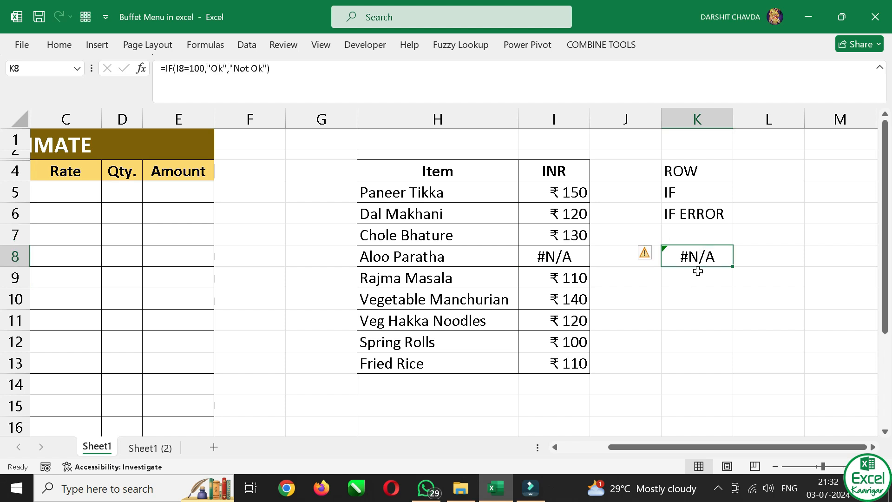
left_click(560, 256)
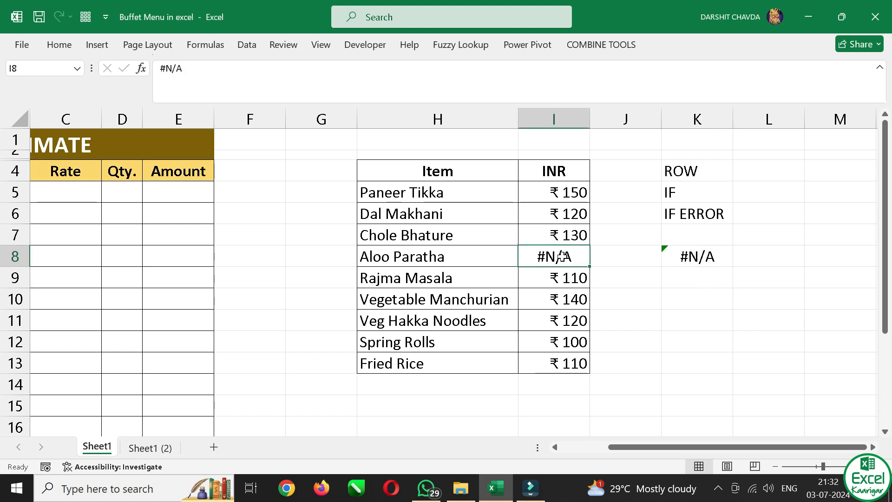
left_click(711, 256)
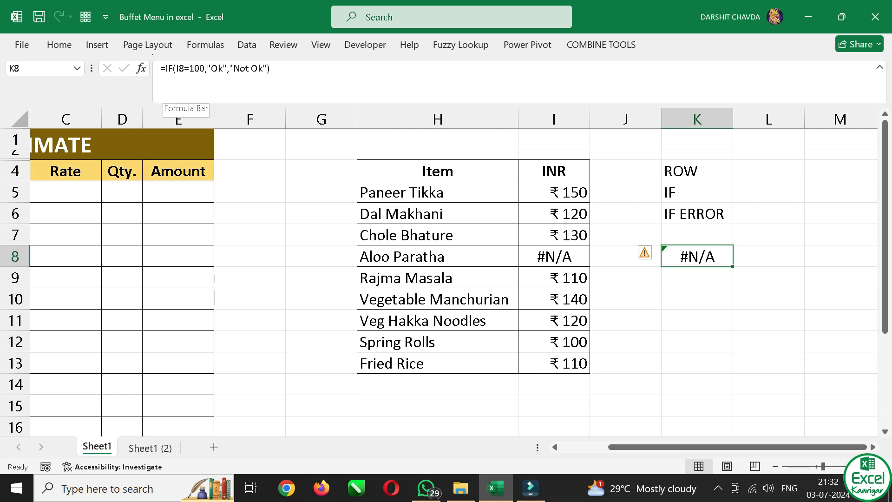
key("F2")
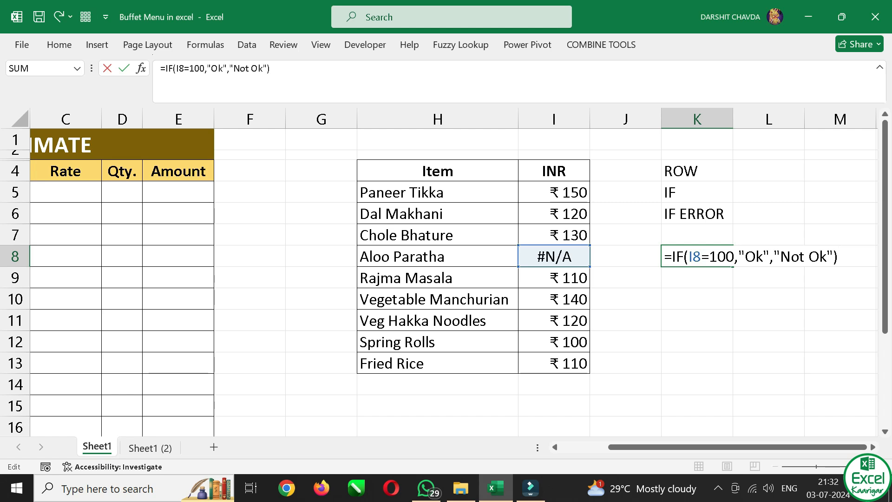
left_click(673, 257)
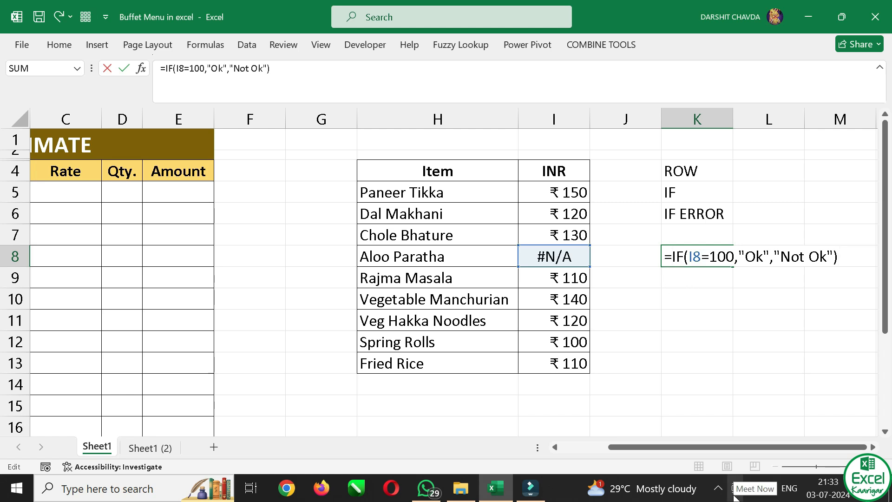
type("ife")
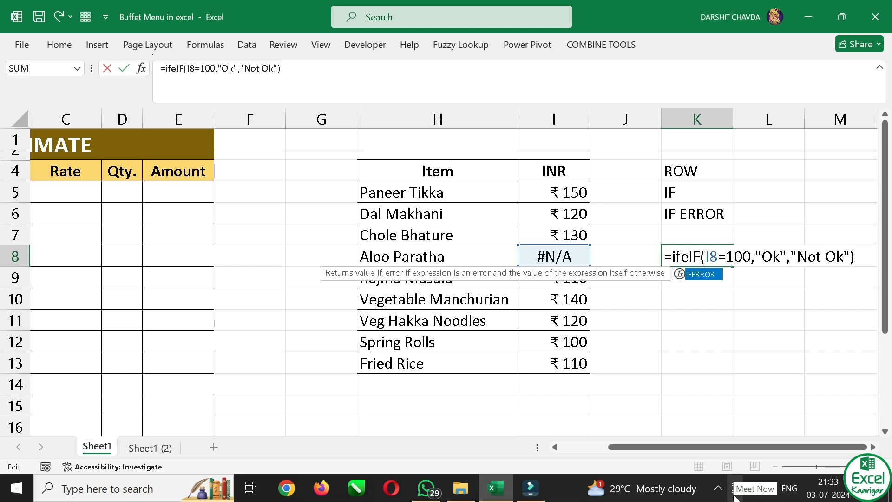
key("Tab")
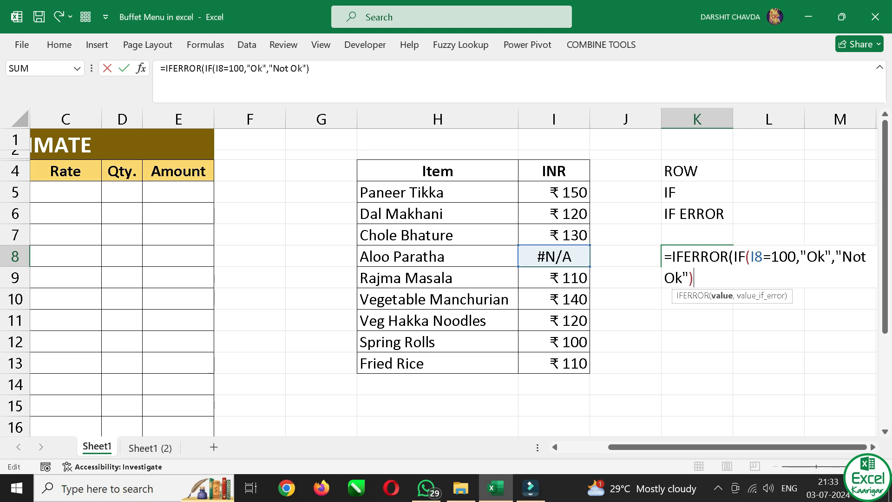
type(",\"\")")
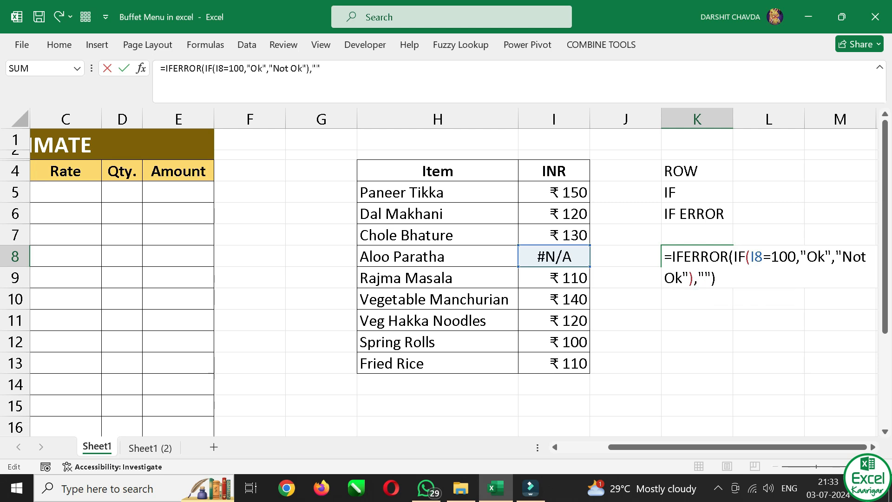
key("Return")
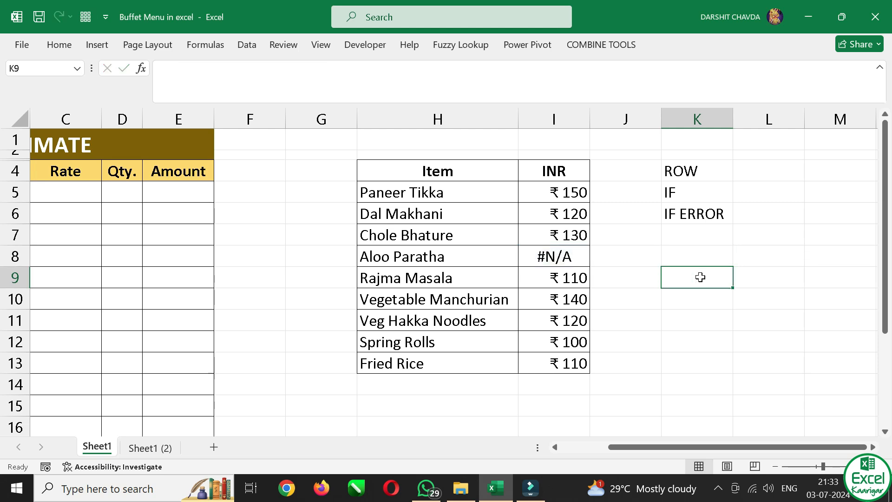
Change the IFERROR fallback in cell K8 from an empty string to "Not Available"
left_click(563, 261)
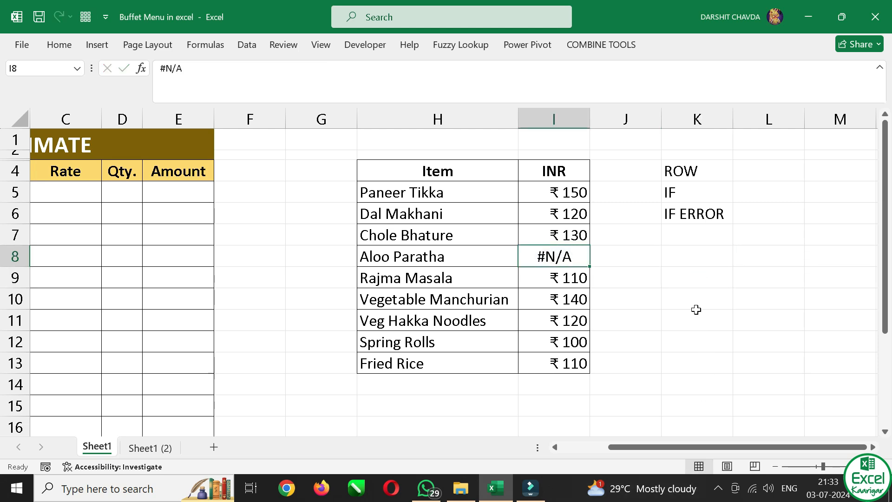
left_click(695, 261)
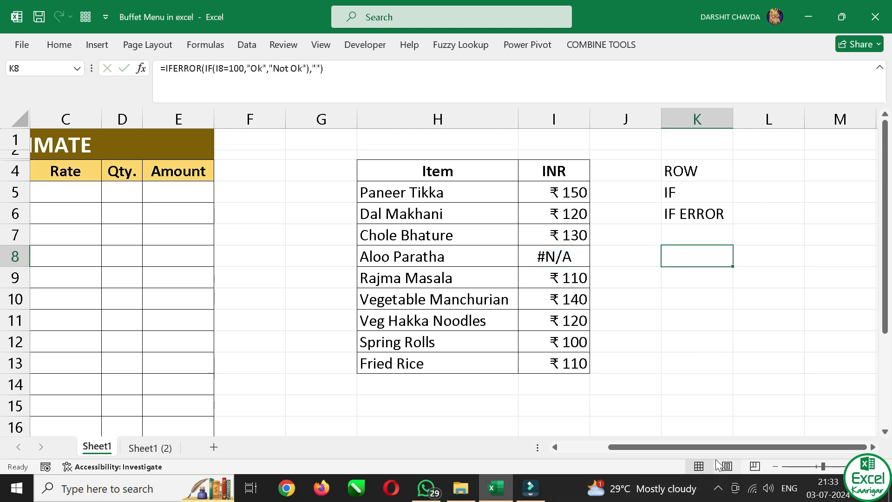
key("F2")
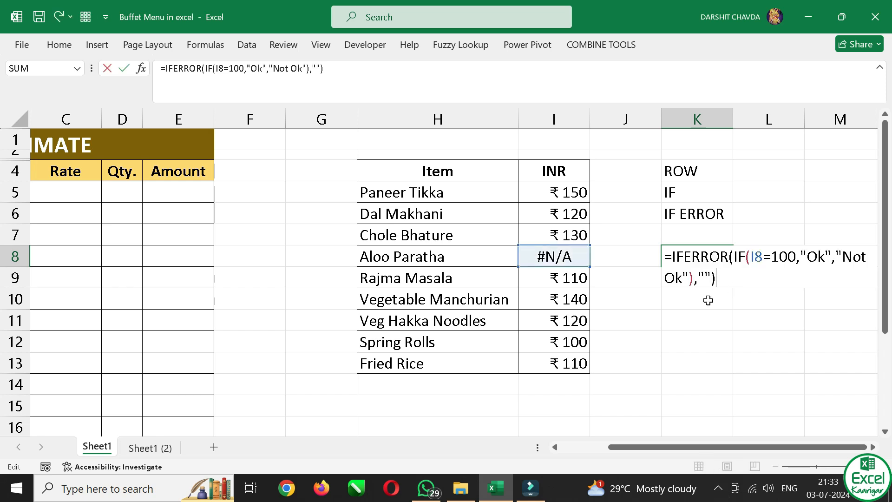
key("Left")
key("Left")
type("Not Available")
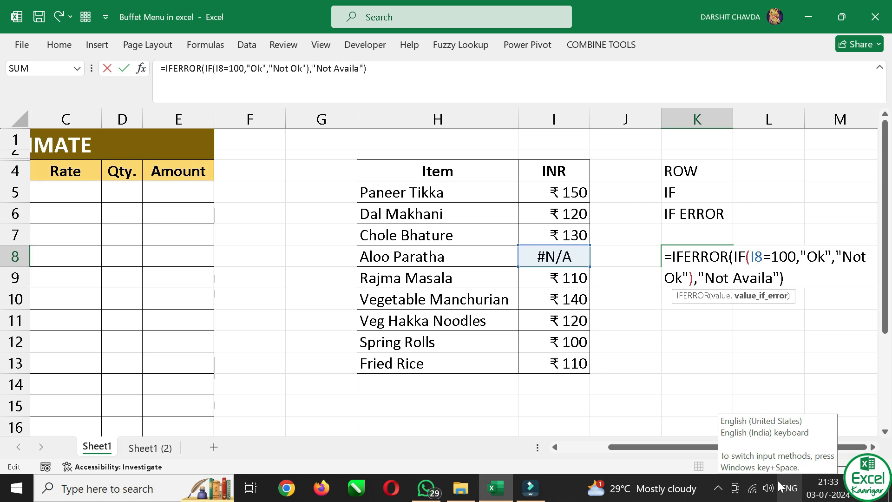
key("End")
key("Return")
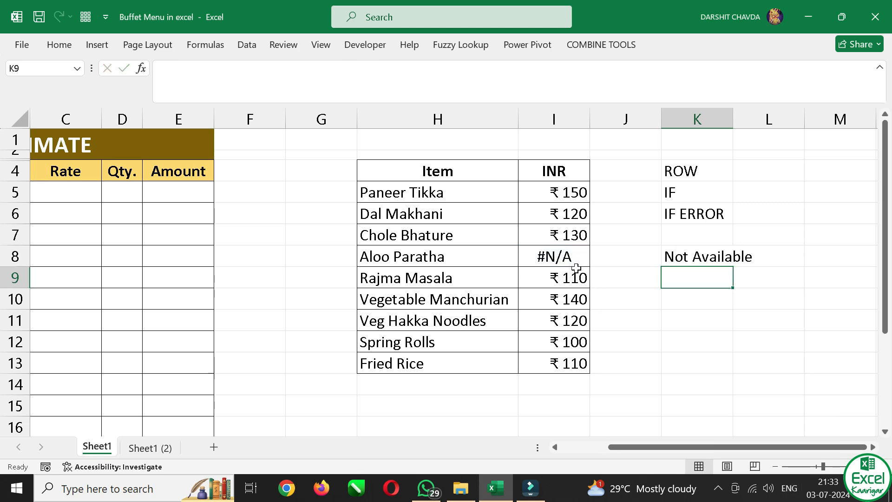
Replace the #N/A price of Aloo Paratha in cell I8 with 150 to test the IFERROR formula
left_click(560, 256)
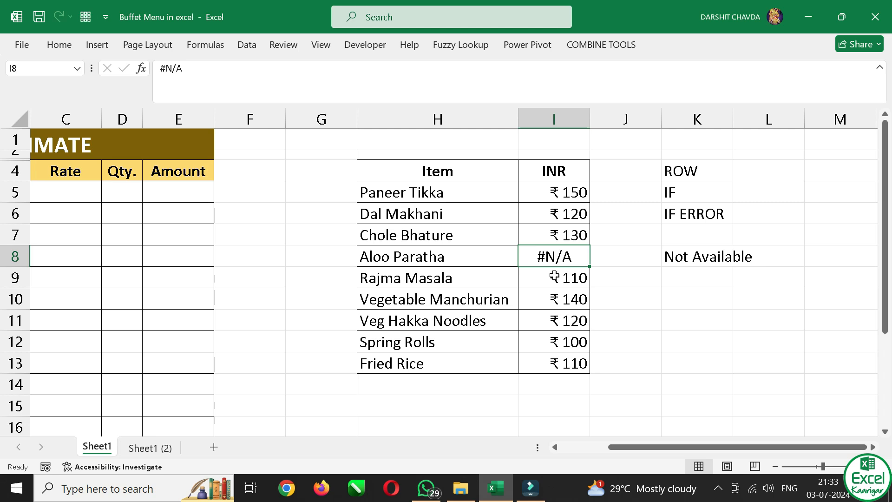
type("150")
key("Return")
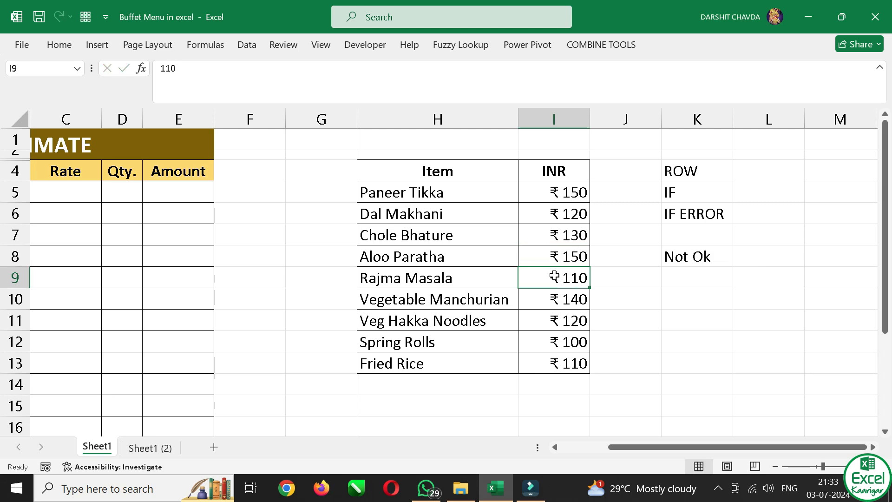
Set the Aloo Paratha price in cell I8 to 100 to test the formula's true result
left_click(555, 256)
type("100")
key("Return")
left_click(585, 259)
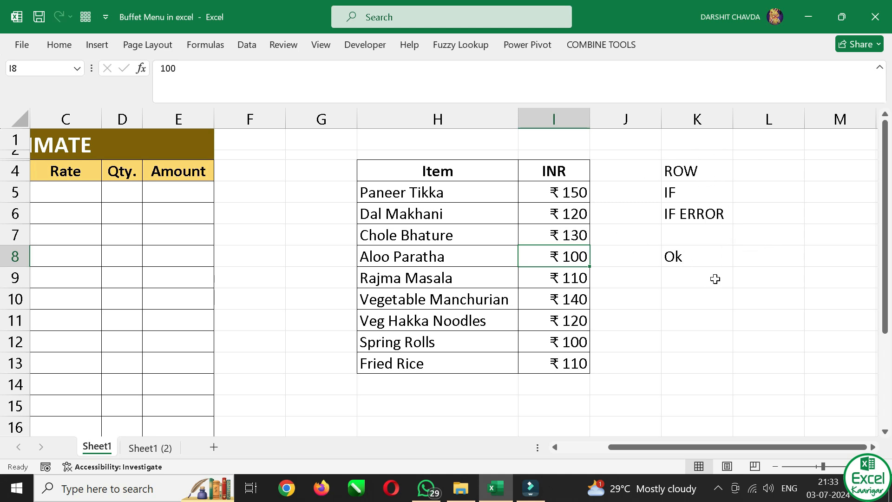
Choose Chole Bhature as the first estimate item in cell B5 from its list of menu items
left_click(88, 204)
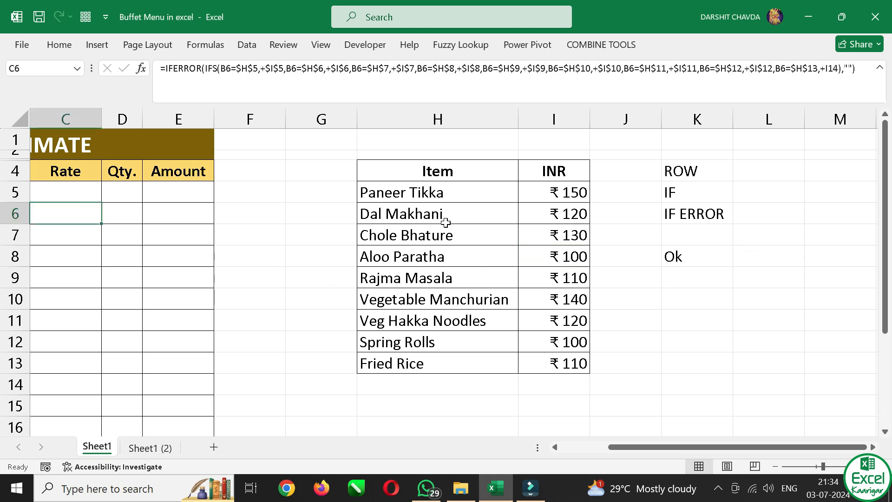
key("Left")
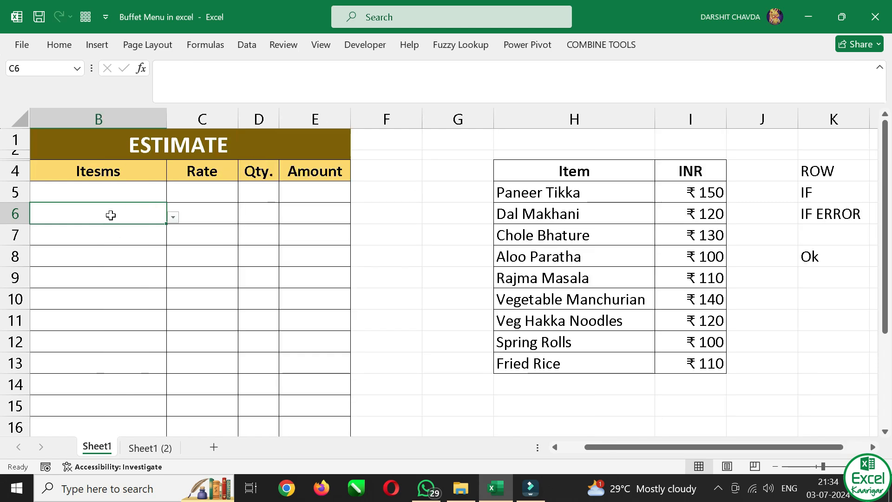
key("Left")
left_click(141, 187)
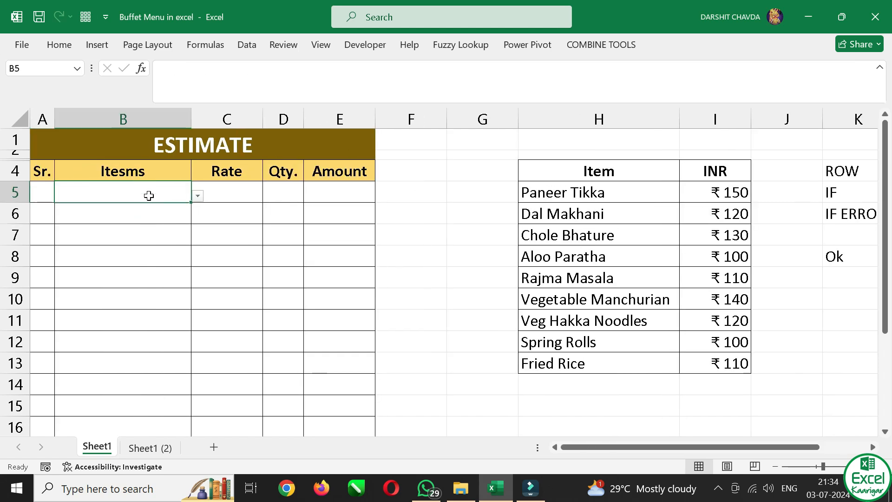
key("alt+Down")
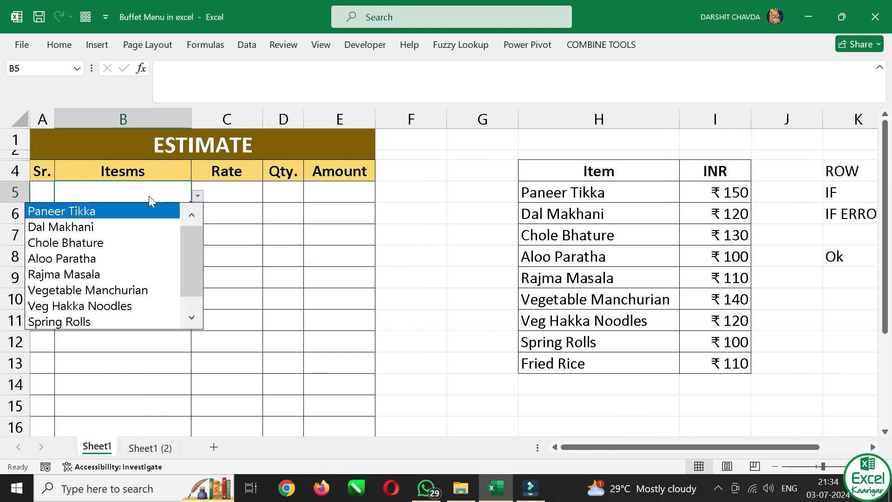
key("Escape")
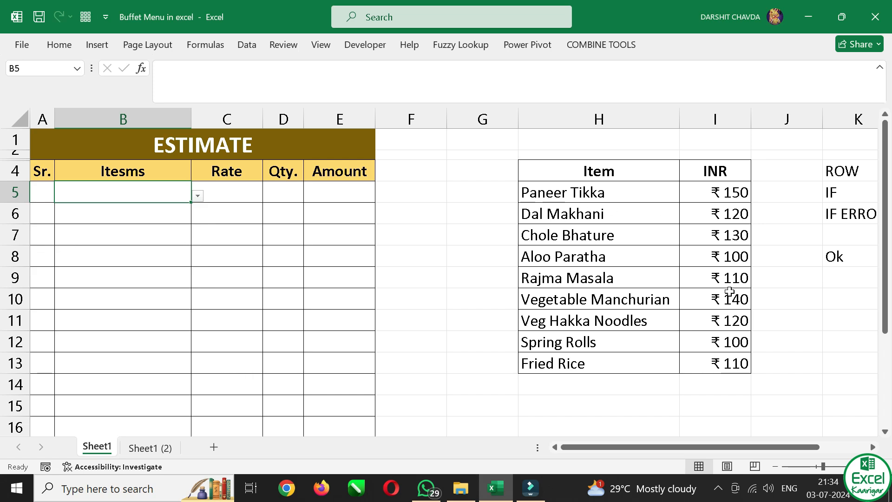
key("alt+Down")
key("Down")
key("Down")
key("Return")
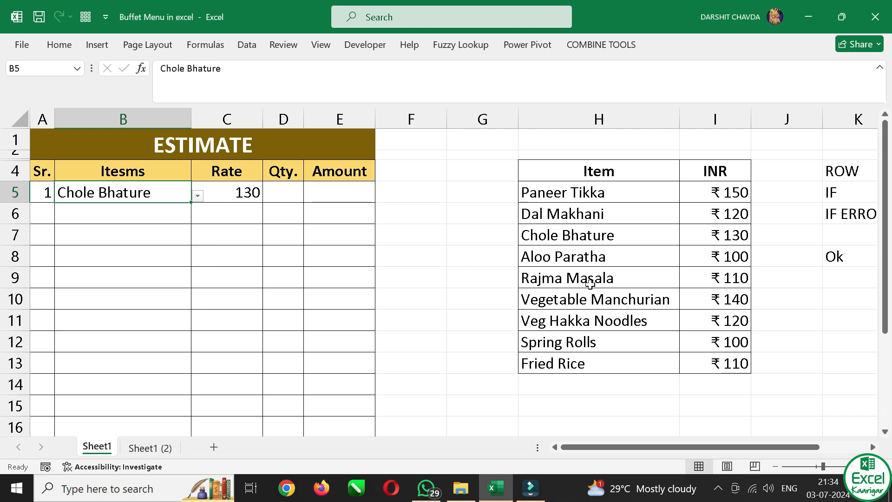
Compare the Chole Bhature entry in the price list with the Rate formula in C5, and examine the Sr. formula in A5
left_click_drag(607, 238, 701, 231)
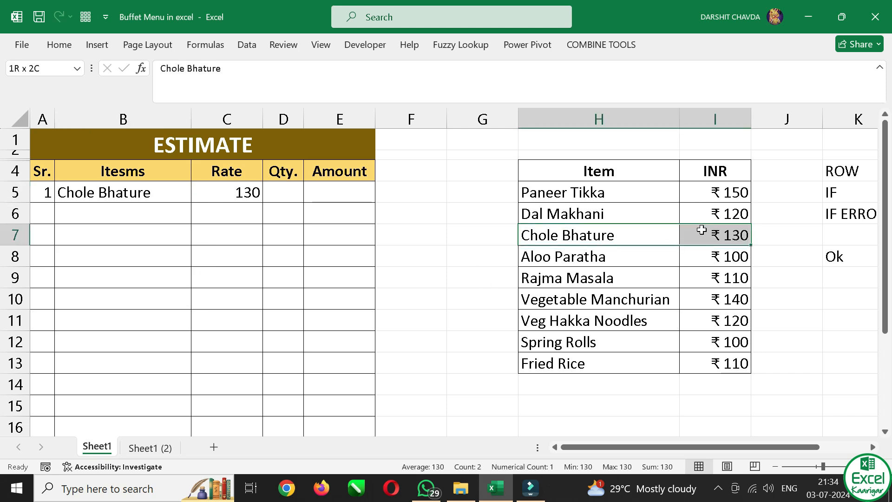
left_click(232, 195)
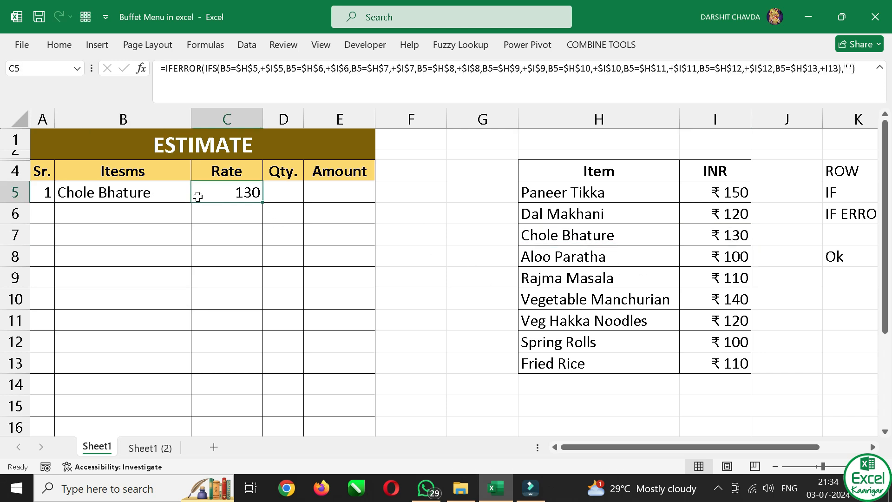
left_click(44, 194)
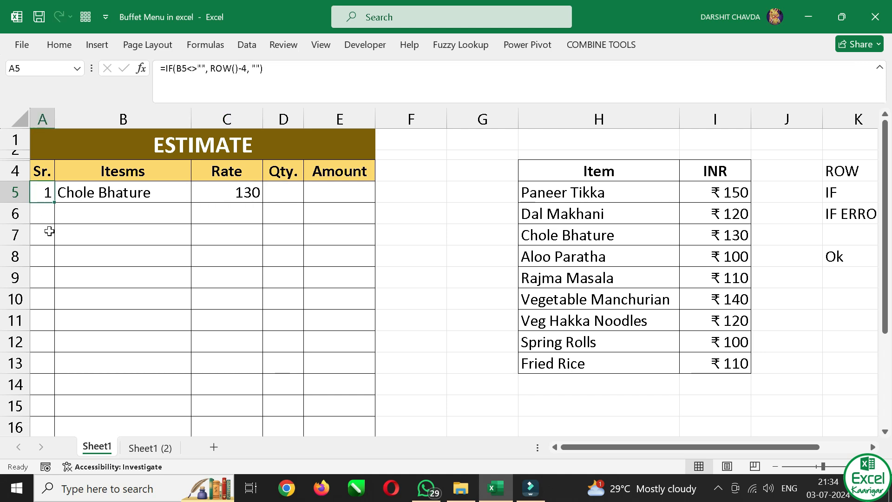
Clear the item in cell B5, choose Paneer Tikka instead, and enter a quantity of 2 in D5
key("Right")
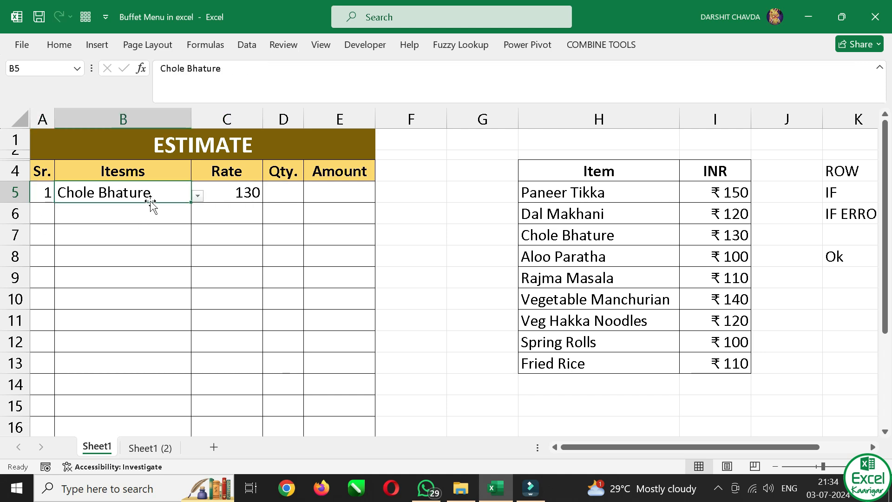
key("Delete")
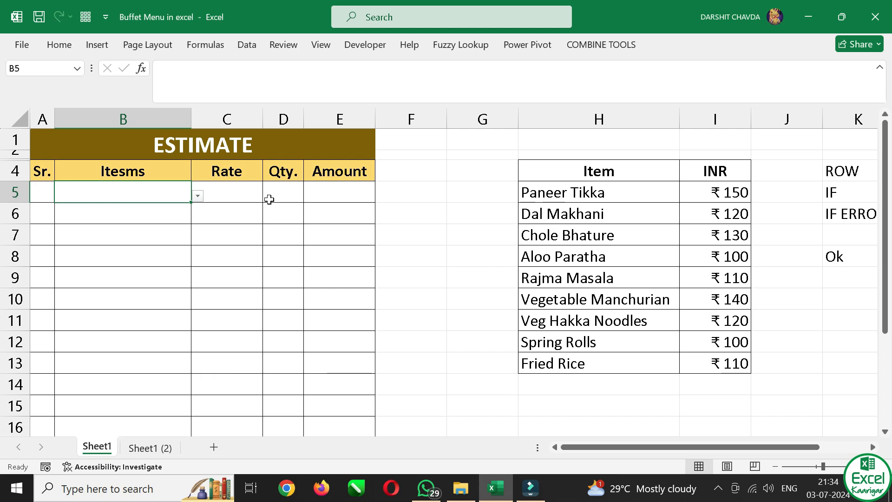
key("alt+Down")
key("Return")
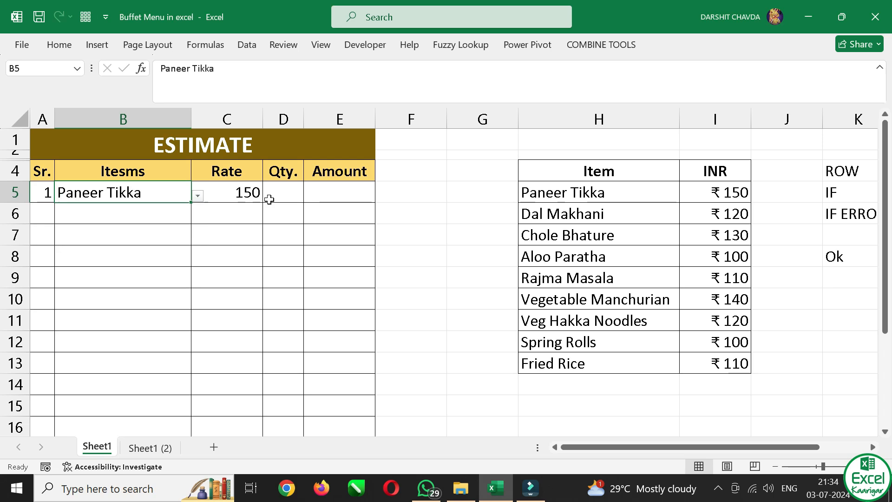
key("Right")
key("Right")
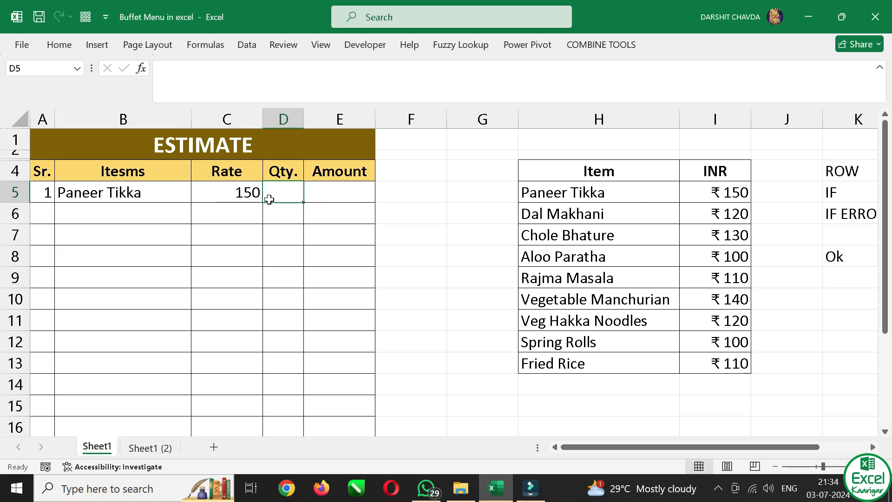
type("2")
key("Return")
Add Aloo Paratha as the second estimate item in cell B6 with a quantity of 2 in D6
key("Return")
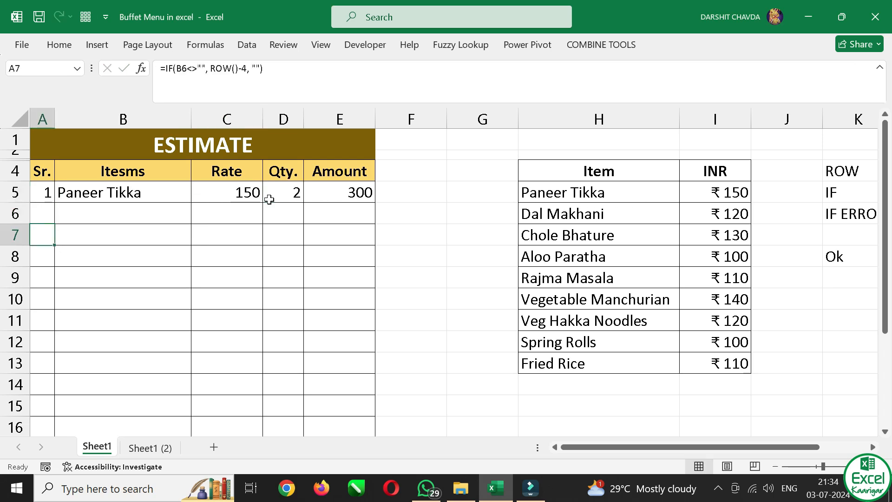
key("Up")
key("Right")
key("alt+Down")
key("Down")
key("Down")
key("Down")
key("Return")
key("Right")
key("Right")
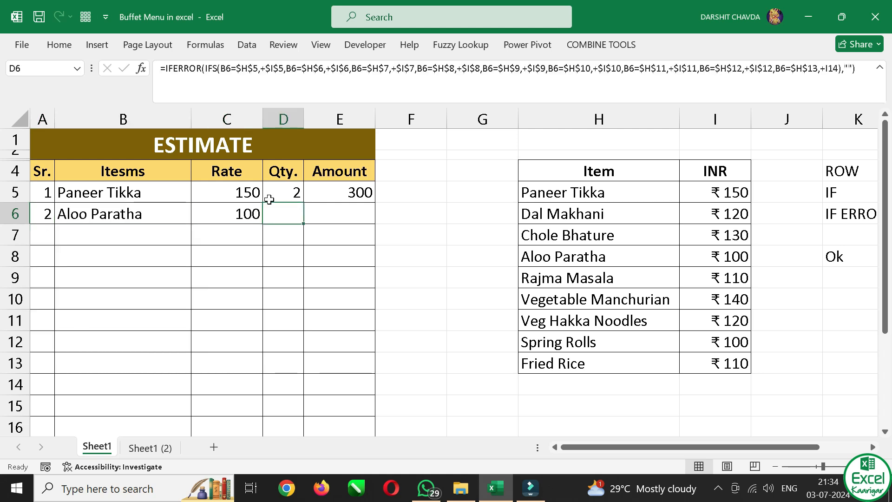
type("2")
key("Return")
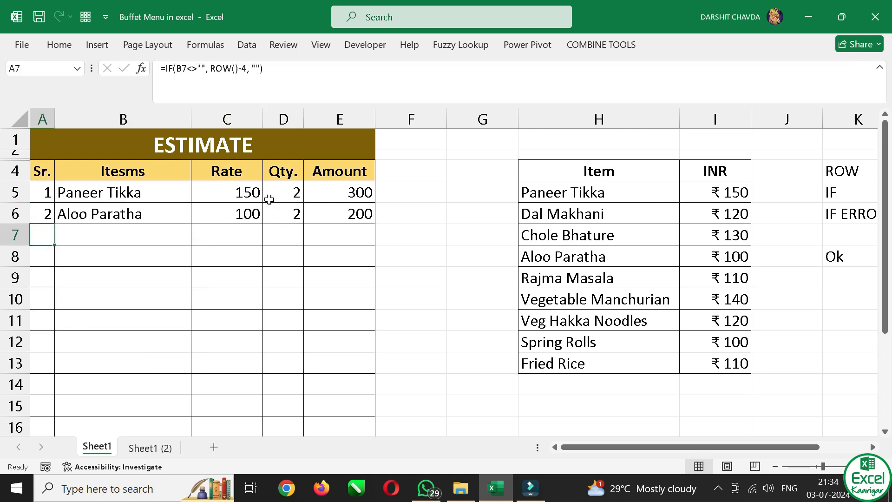
Choose Veg Hakka Noodles as the third estimate item in cell B7
key("Right")
key("alt+Down")
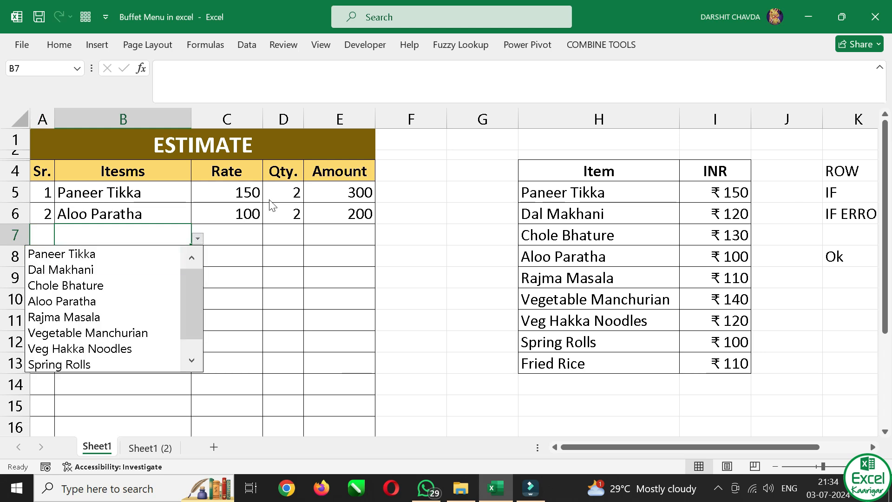
key("Down")
key("Down")
key("Down")
key("Down")
key("Down")
key("Down")
key("Down")
key("Return")
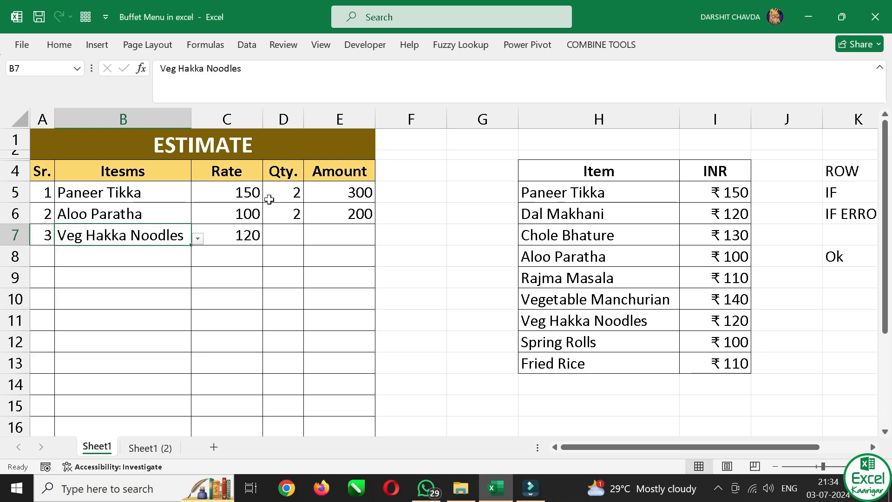
Enter a quantity of 5 in D7 for Veg Hakka Noodles
key("Right")
key("Right")
type("3")
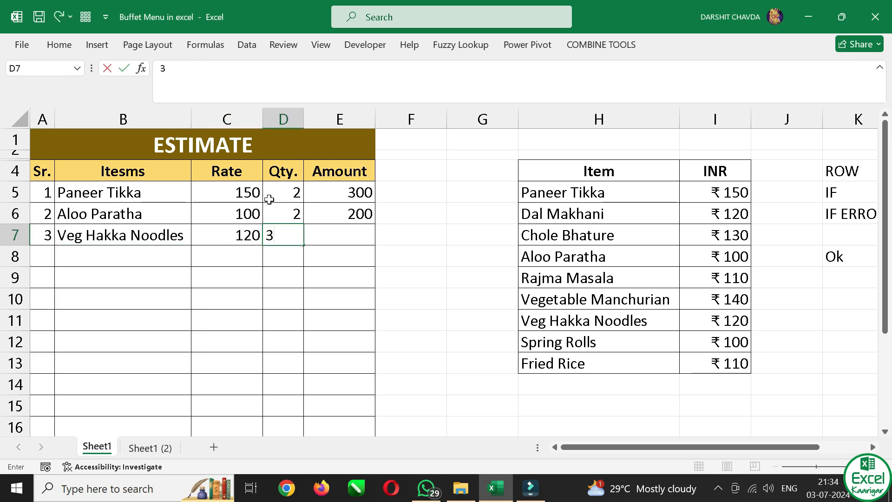
key("BackSpace")
type("5")
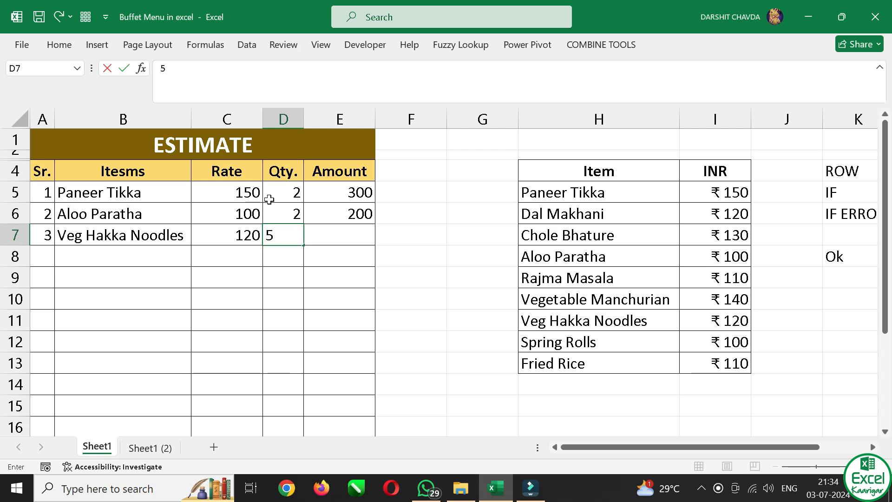
key("Right")
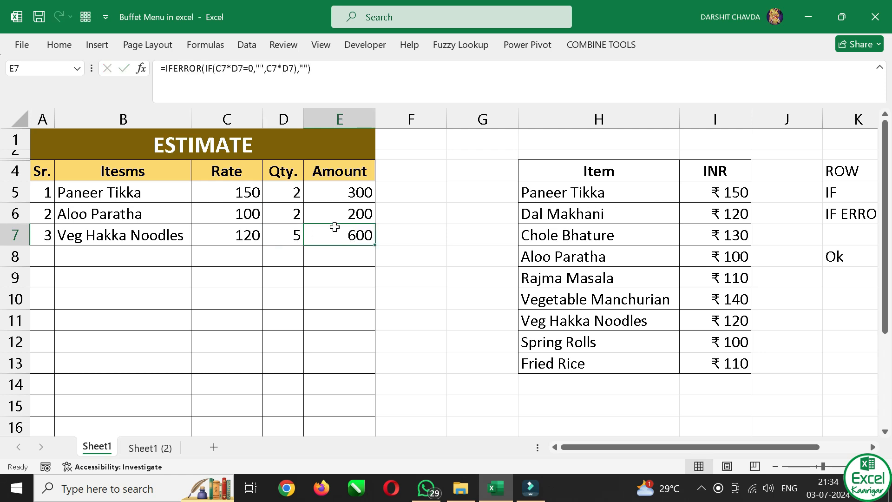
Examine the Total Amount, CGST, SGST and Grand Total cells below the estimate items, including the formulas in E17 and E20
scroll(365, 278, "down", 1)
scroll(366, 294, "down", 1)
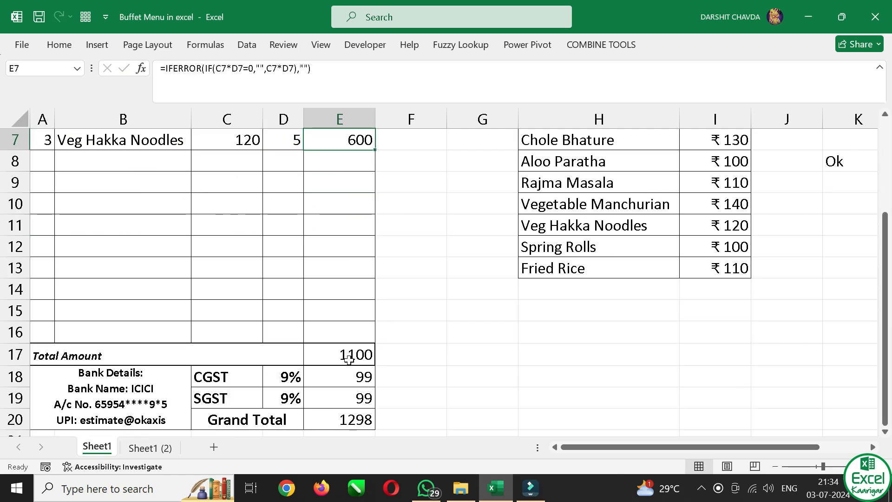
left_click(351, 354)
scroll(358, 360, "down", 1)
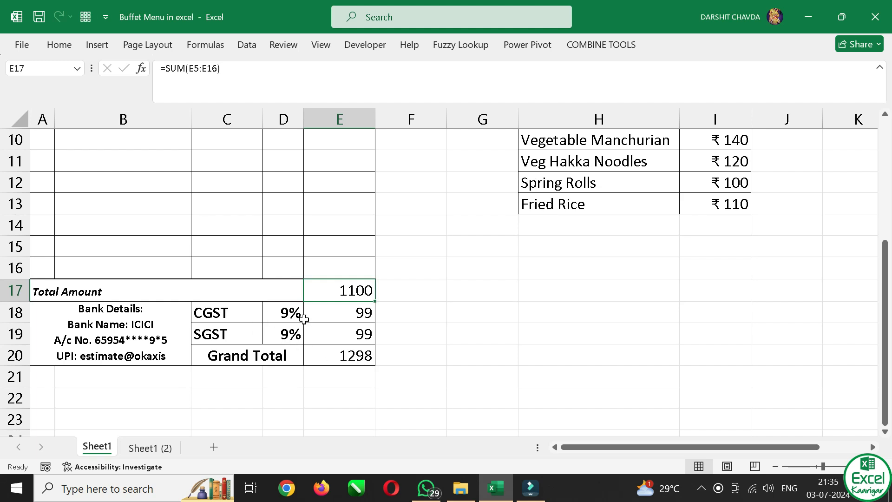
left_click(368, 356)
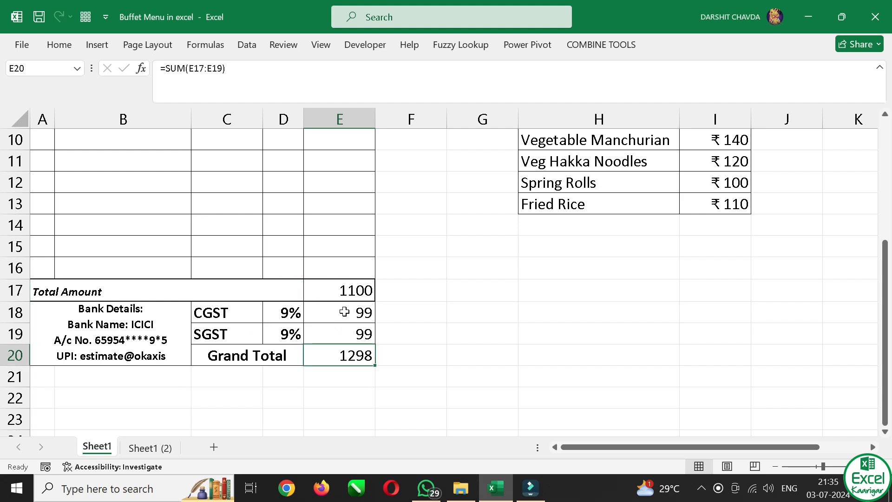
scroll(346, 325, "up", 3)
scroll(348, 341, "down", 1)
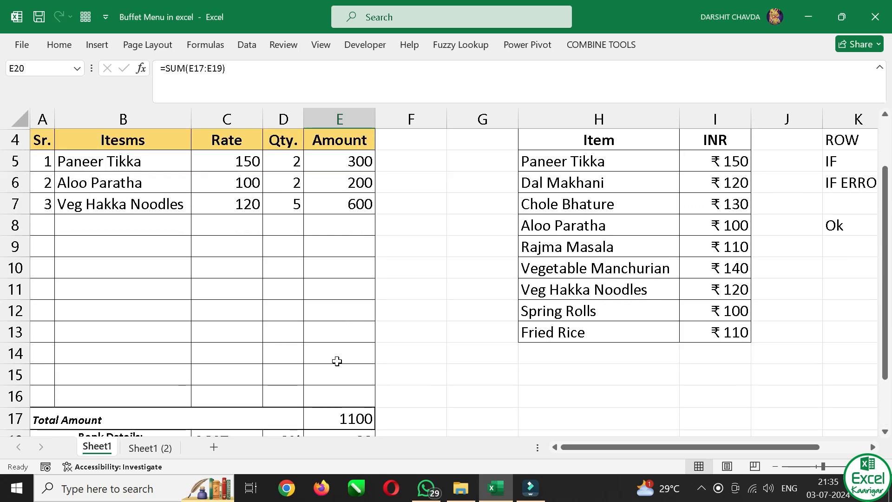
scroll(338, 367, "down", 2)
left_click_drag(321, 286, 372, 375)
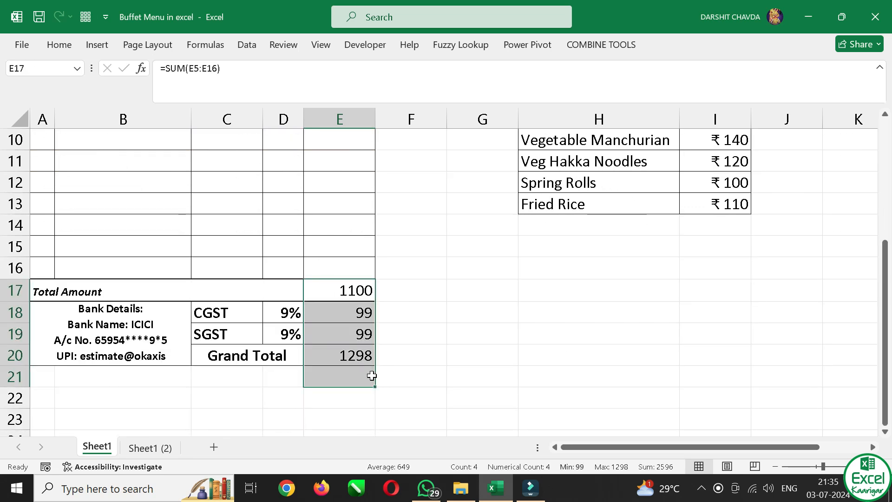
left_click(289, 311)
scroll(232, 276, "up", 3)
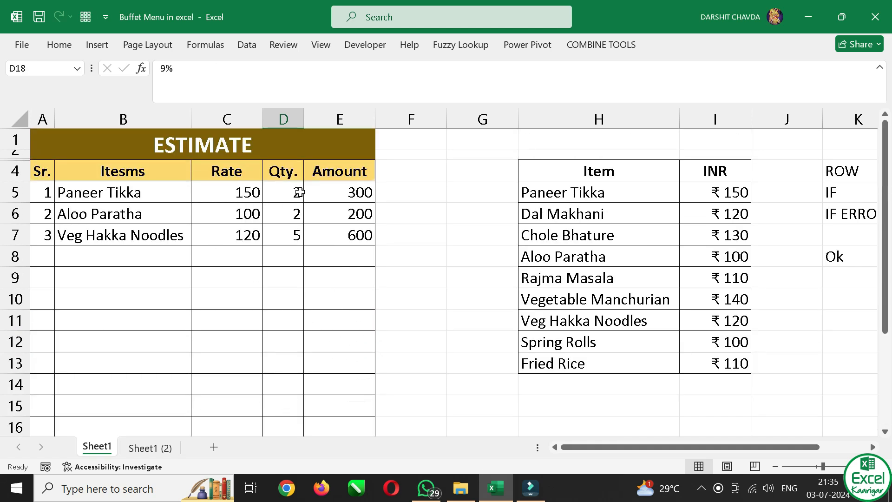
Review the item list in B5, the IFERROR/IFS Rate formula in C5 and the Amount formula in E5
left_click(95, 192)
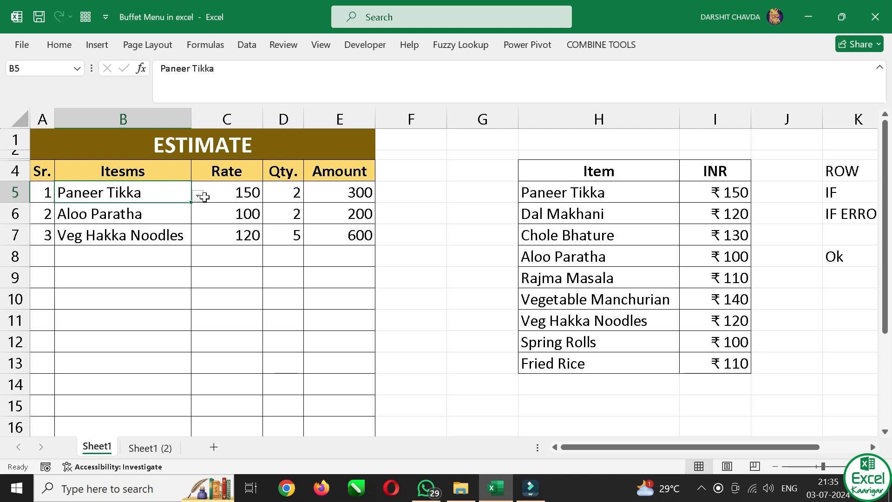
left_click(198, 196)
left_click(198, 196)
left_click(248, 193)
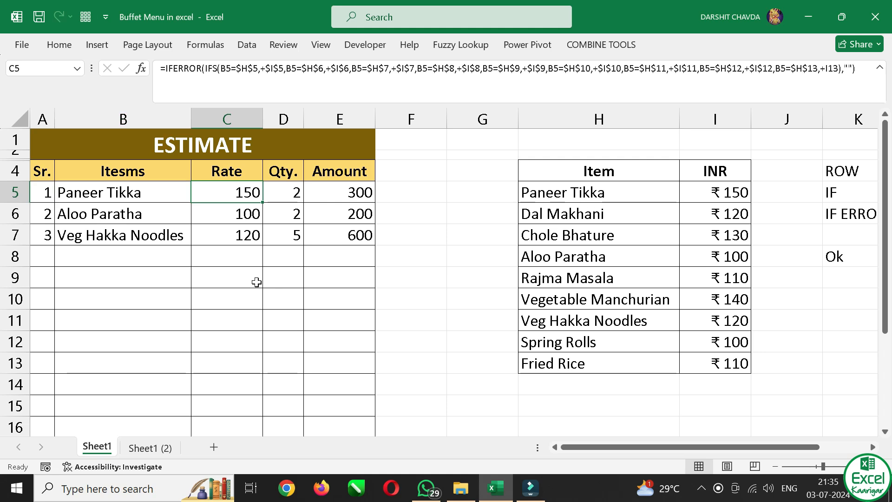
key("F2")
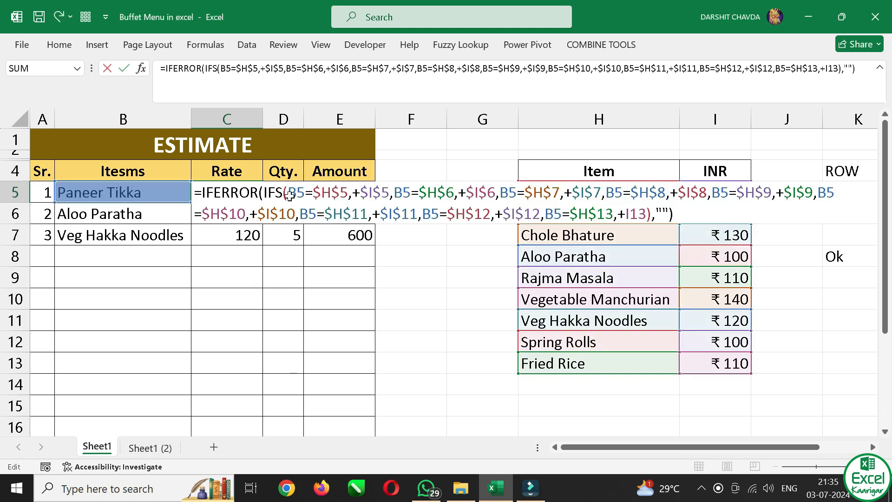
key("Escape")
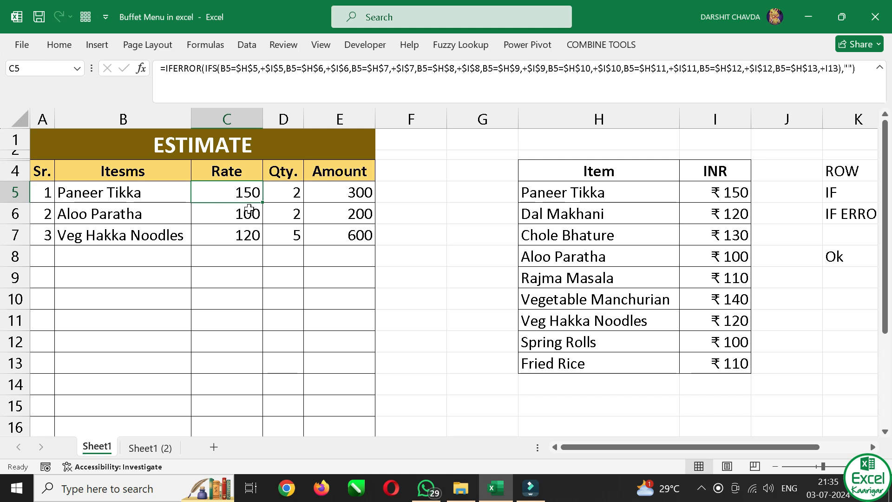
left_click(360, 190)
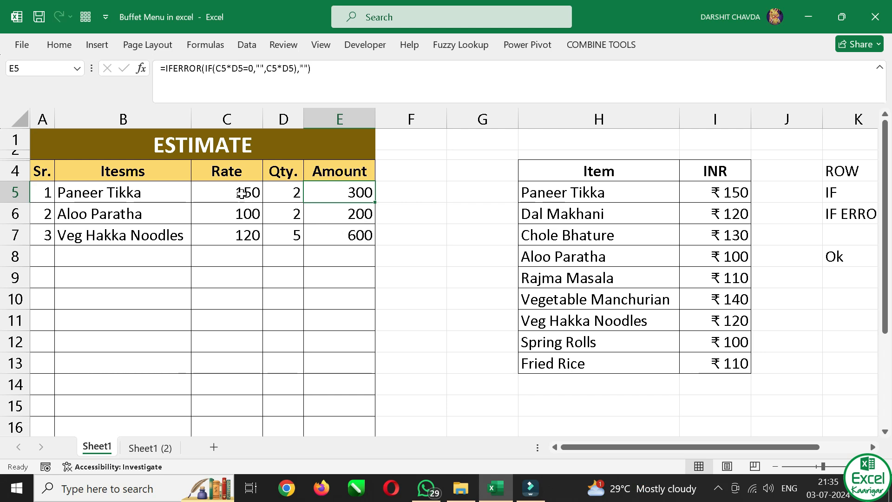
left_click_drag(254, 189, 236, 251)
Clear the estimate items in B5:B7 and the quantities in D5:D8
left_click_drag(99, 190, 105, 242)
key("Delete")
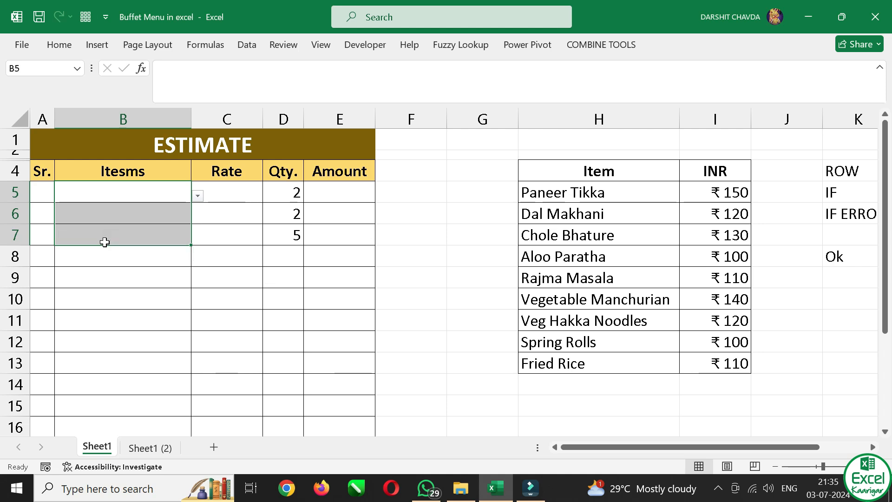
left_click(329, 190)
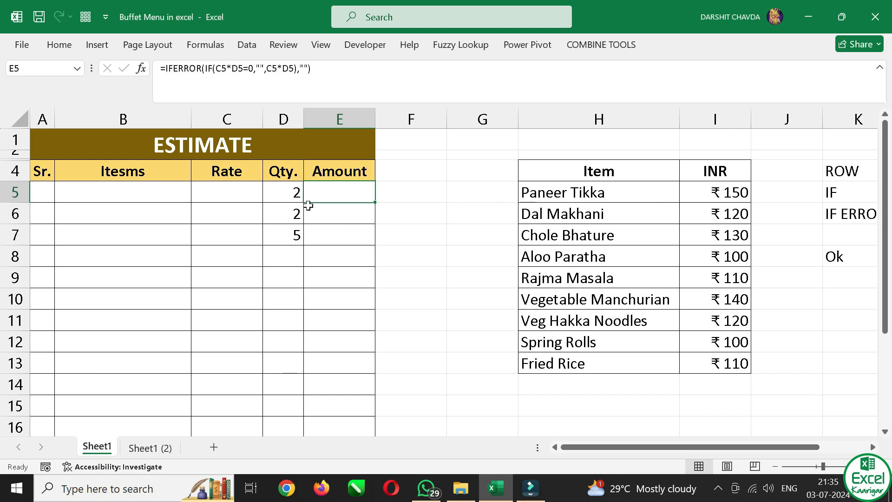
left_click_drag(287, 193, 277, 251)
key("Delete")
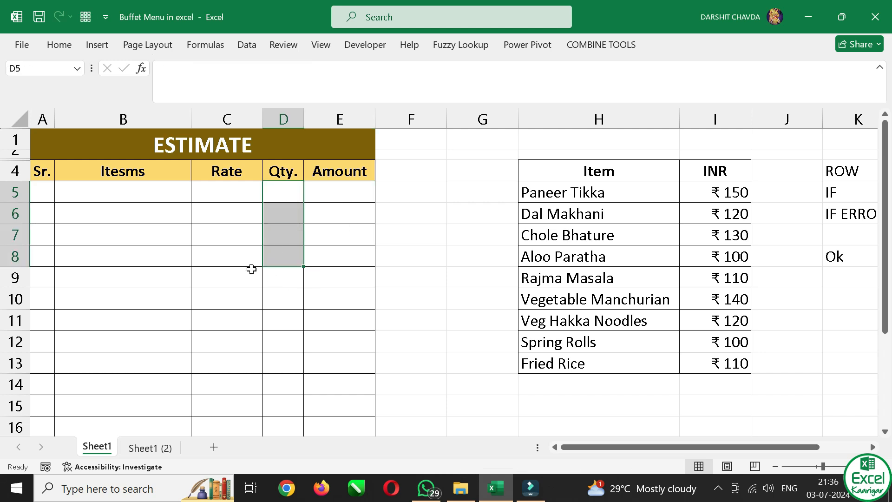
Switch to the Sheet1 (2) worksheet and clear the contents of cell B5
left_click(148, 449)
left_click(63, 203)
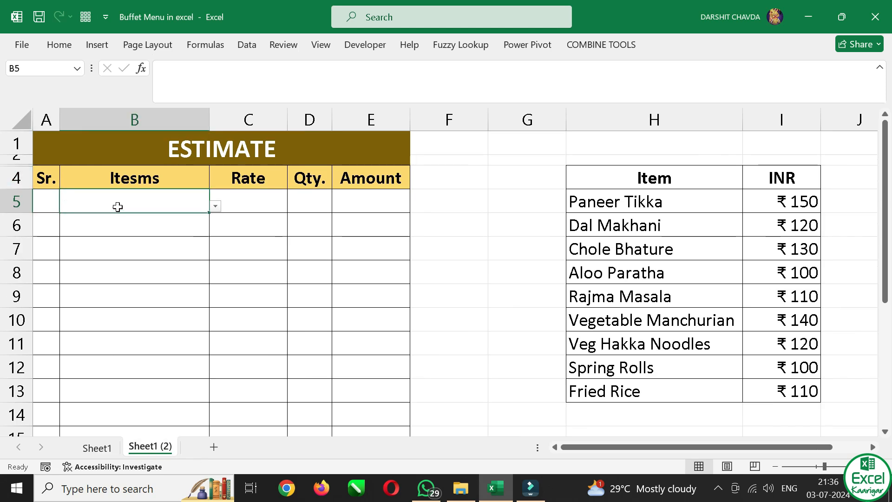
right_click(162, 207)
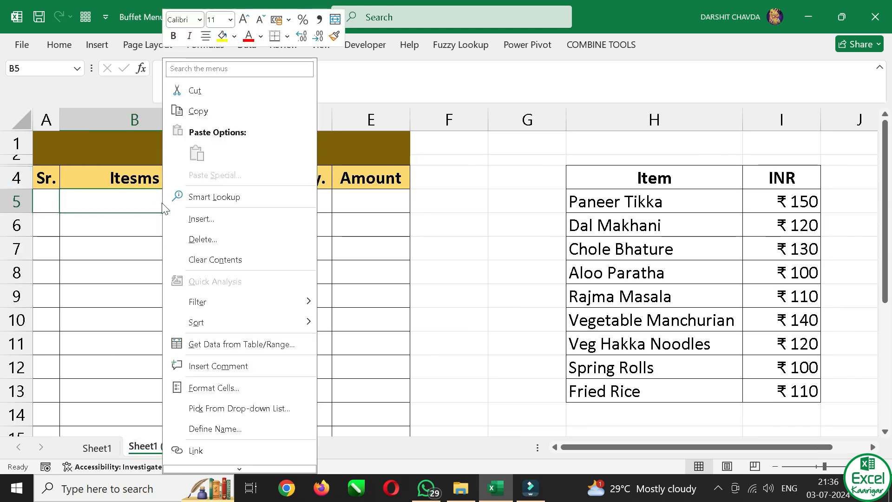
left_click(217, 261)
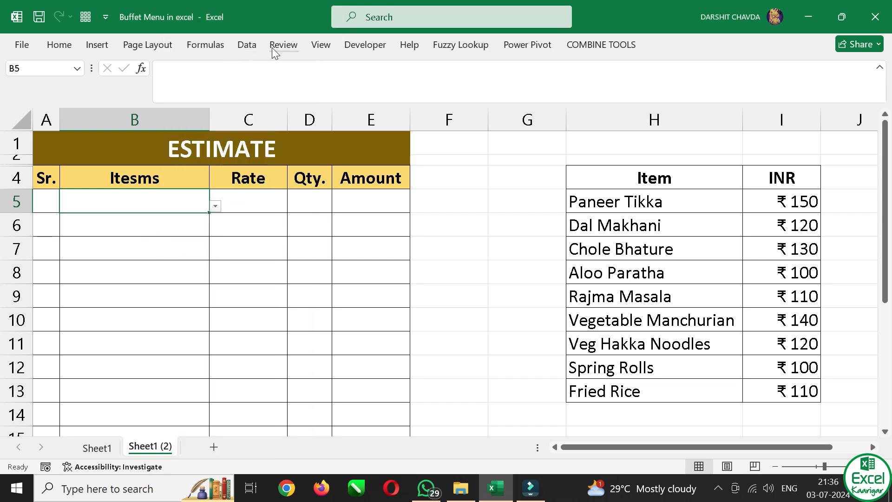
Remove the list data validation from B5 and all other cells with the same settings, and check the item cells
left_click(247, 47)
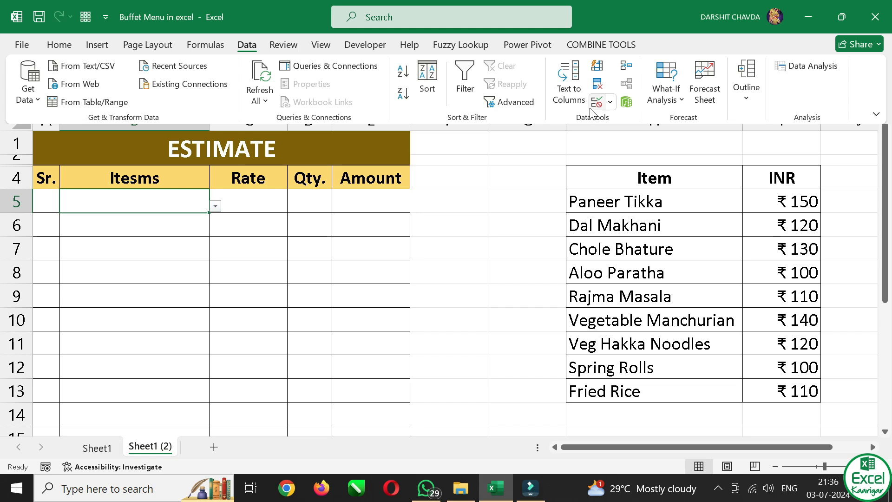
left_click(610, 102)
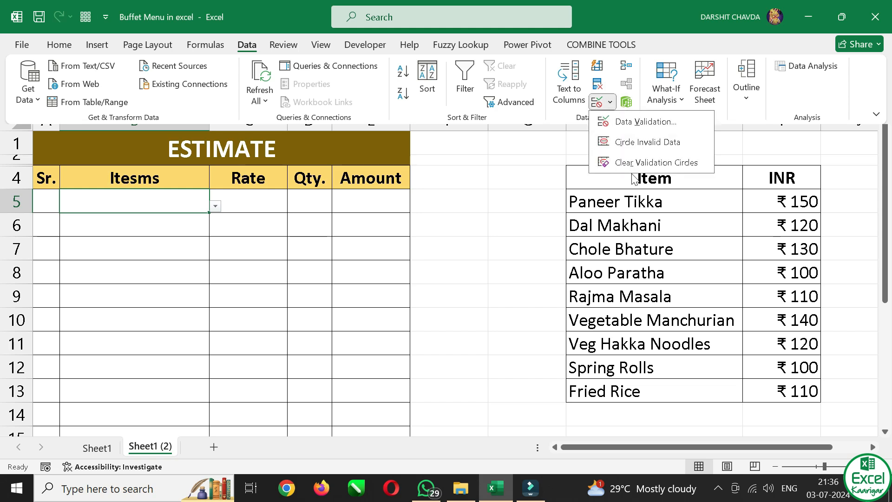
left_click(640, 122)
left_click(529, 251)
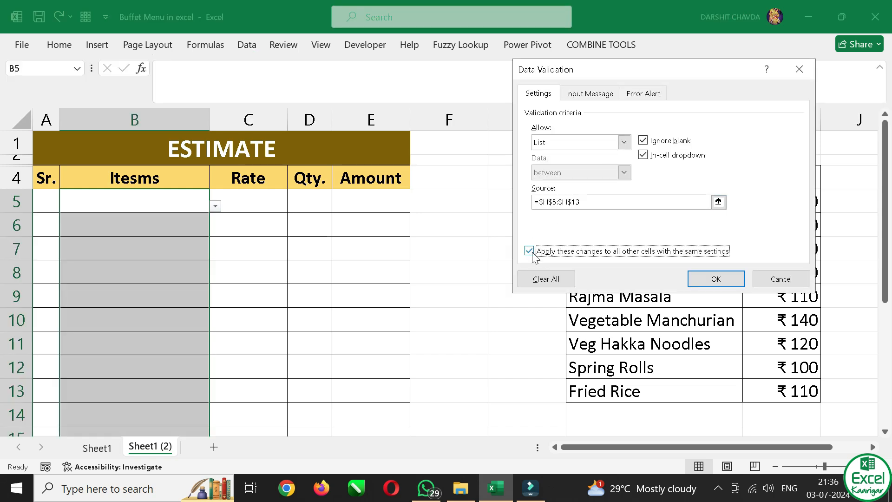
left_click(548, 279)
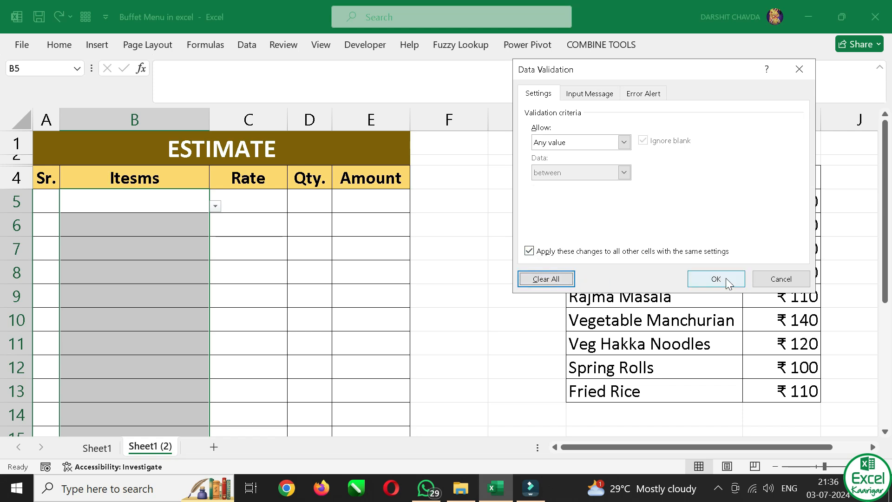
left_click(697, 285)
left_click(129, 275)
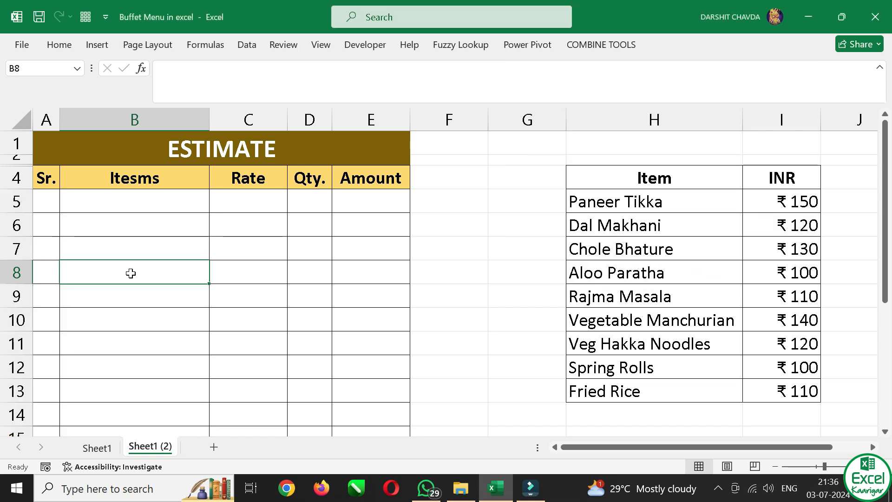
left_click(140, 250)
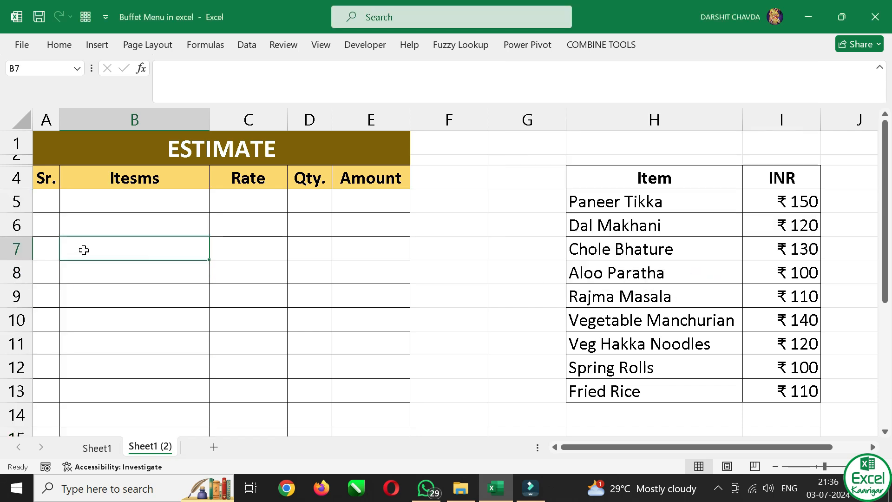
left_click(109, 226)
left_click(142, 209)
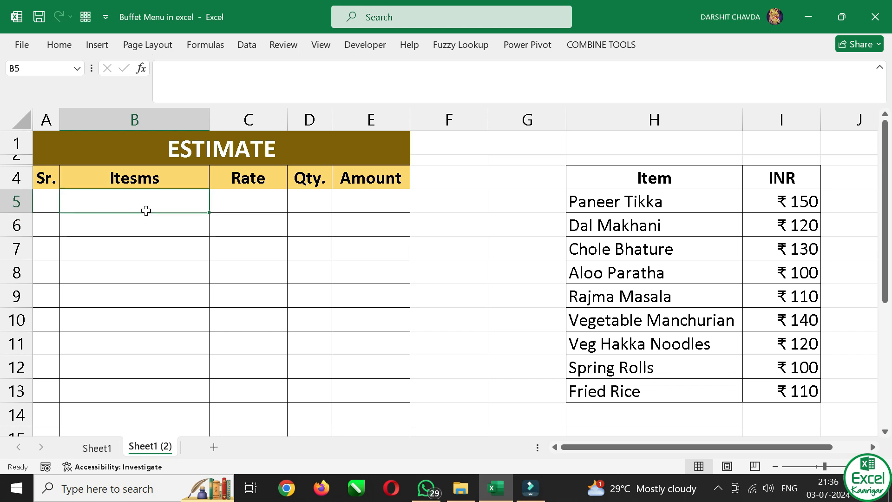
Begin an IF formula in the Sr. cell A5 with the logical test B5<>""
left_click(56, 202)
scroll(56, 202, "up", 1)
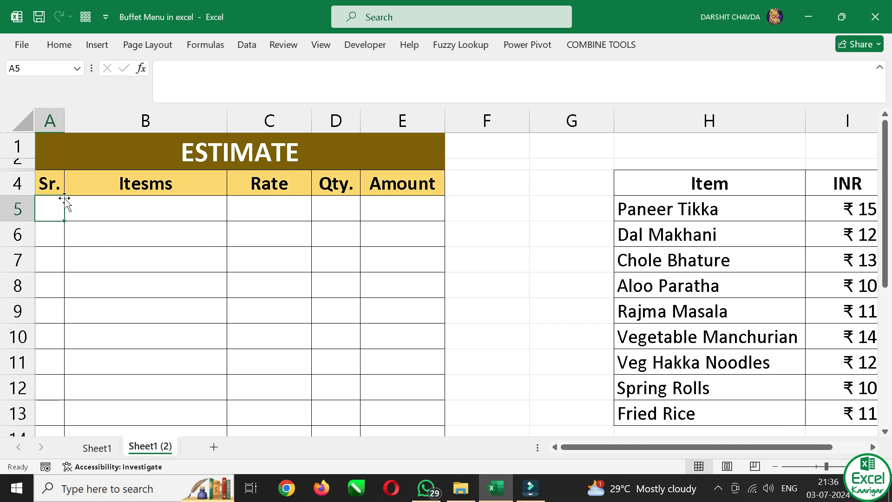
type("=-")
type("if")
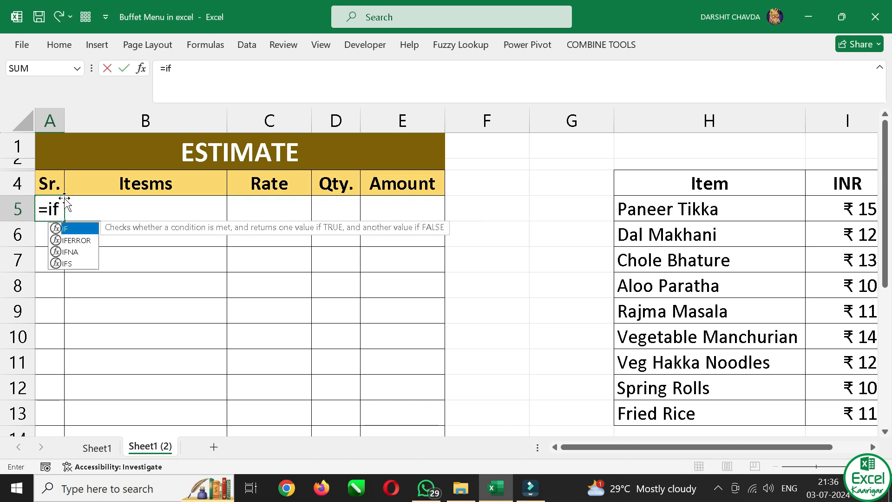
key("Tab")
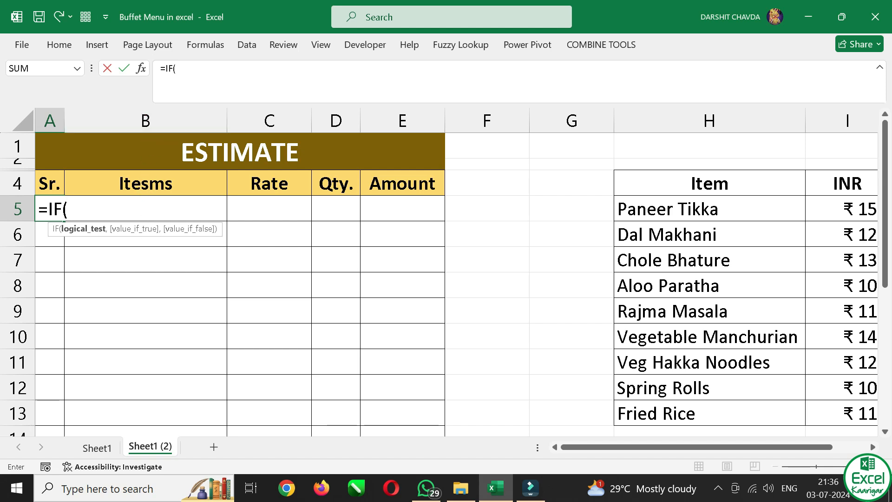
type("b5")
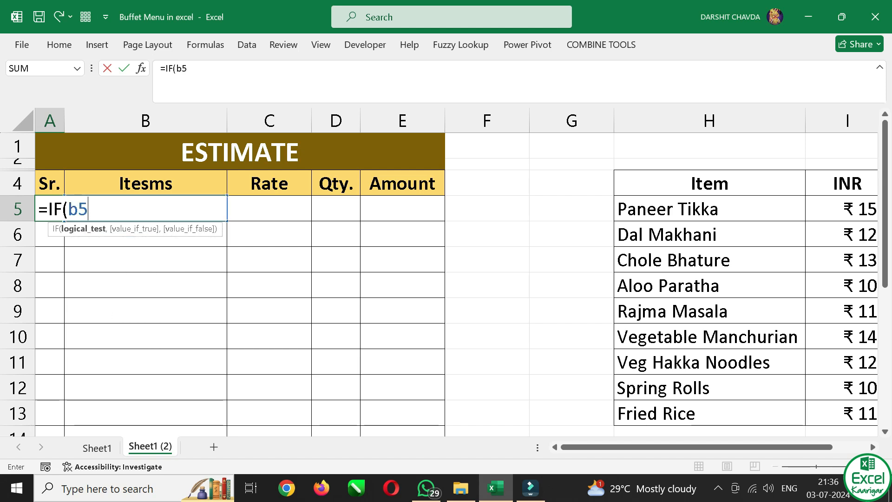
type("<>,")
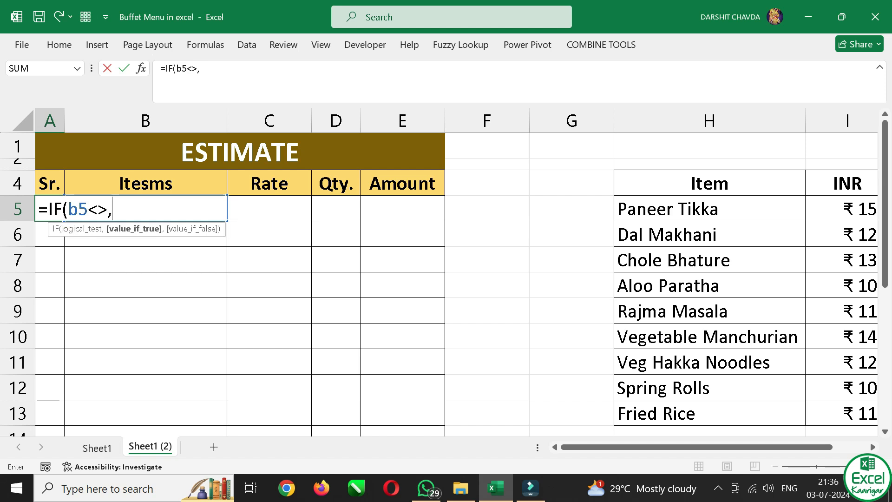
key("BackSpace")
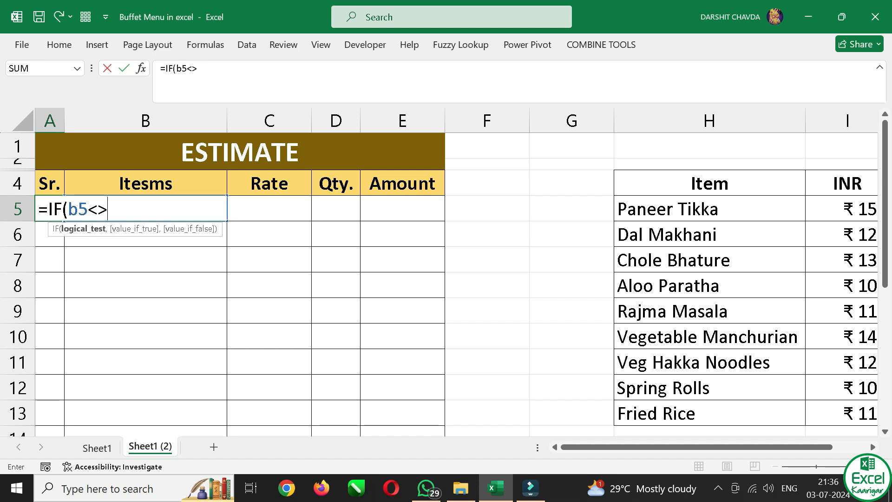
type("\"\"")
Highlight the empty-text part and the whole B5<>"" test in the A5 formula to preview its result
key("shift+Left")
key("shift+Left")
key("shift+Left")
key("shift+Left")
key("shift+Left")
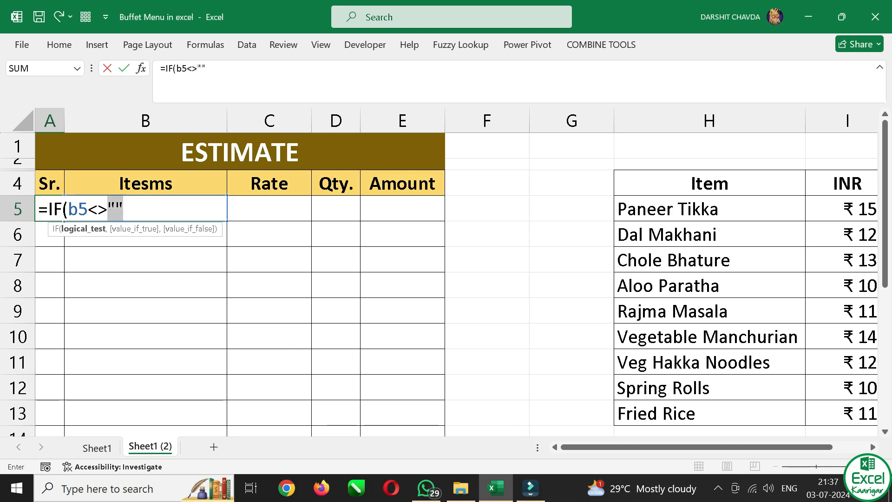
key("shift+Left")
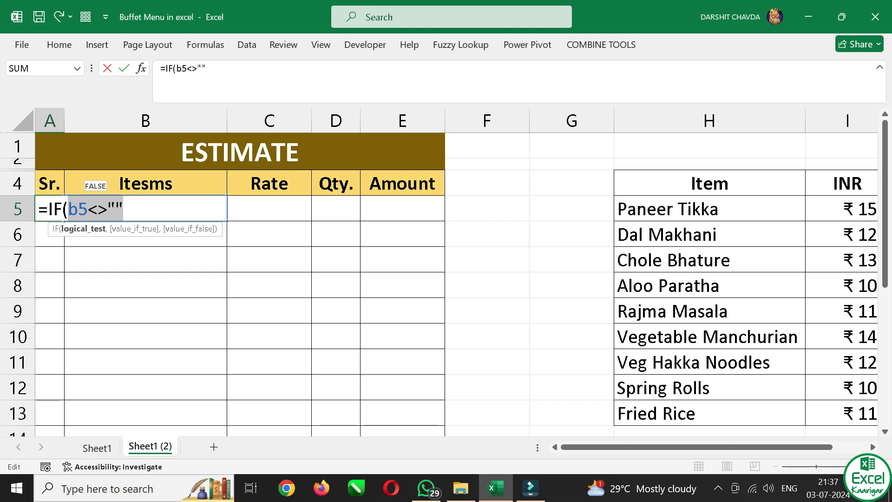
Complete the A5 serial number formula with ROW()-4 as the value if true and "" as the value if false
key("Right")
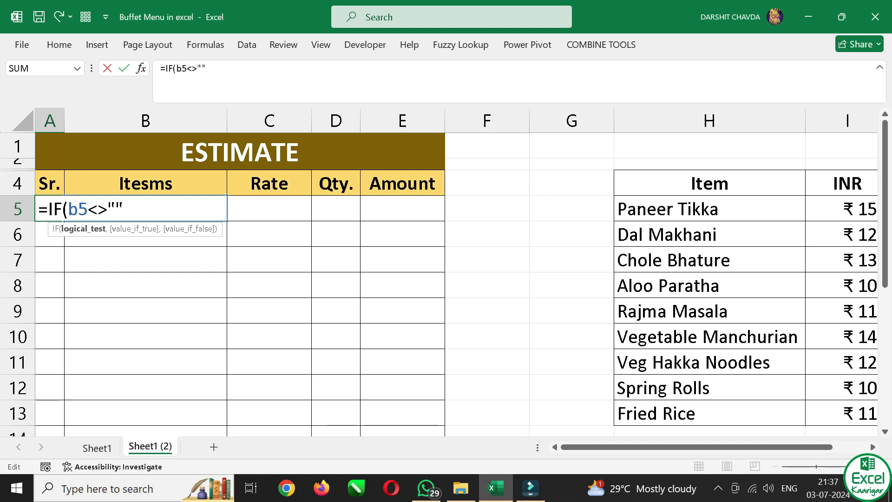
type(",r")
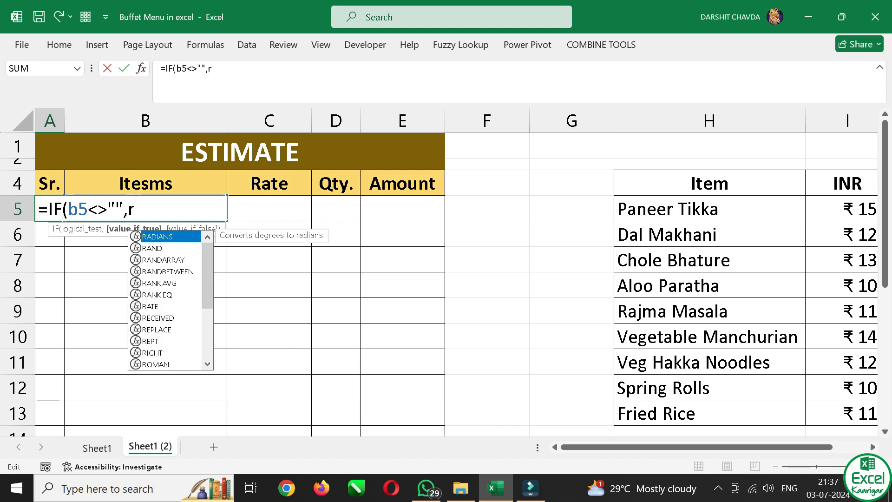
type("ow")
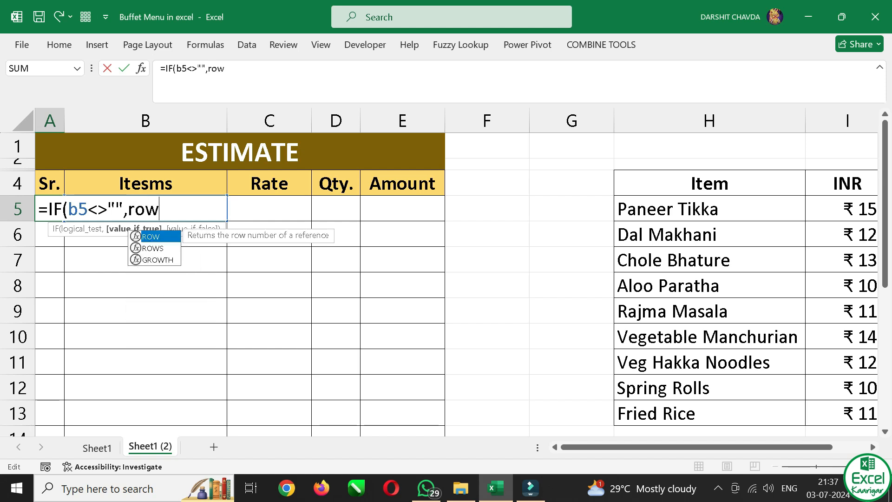
key("Tab")
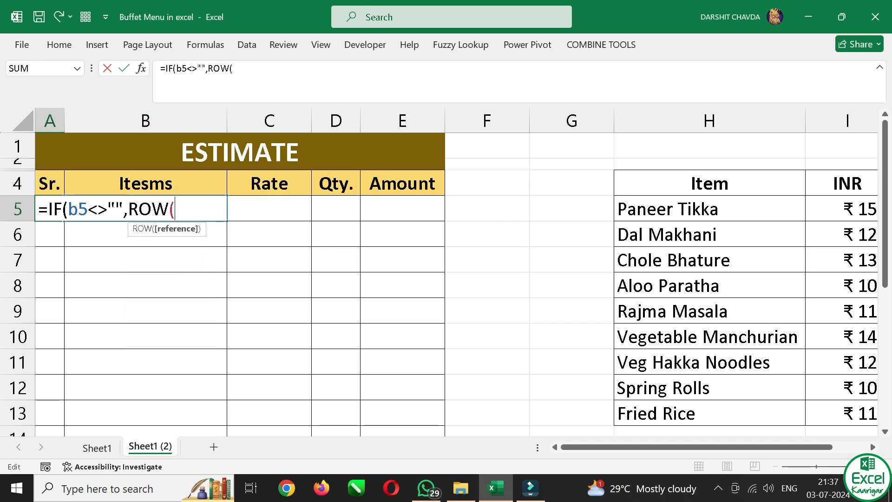
type(")")
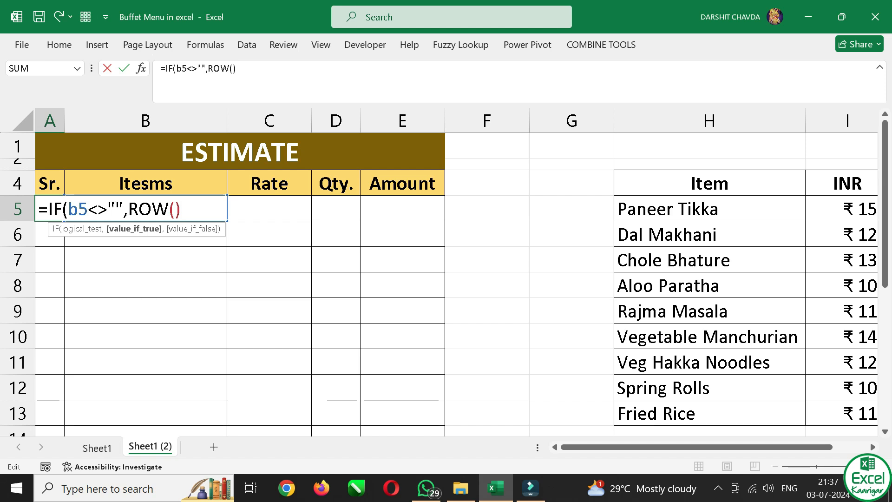
type("-4")
type(",")
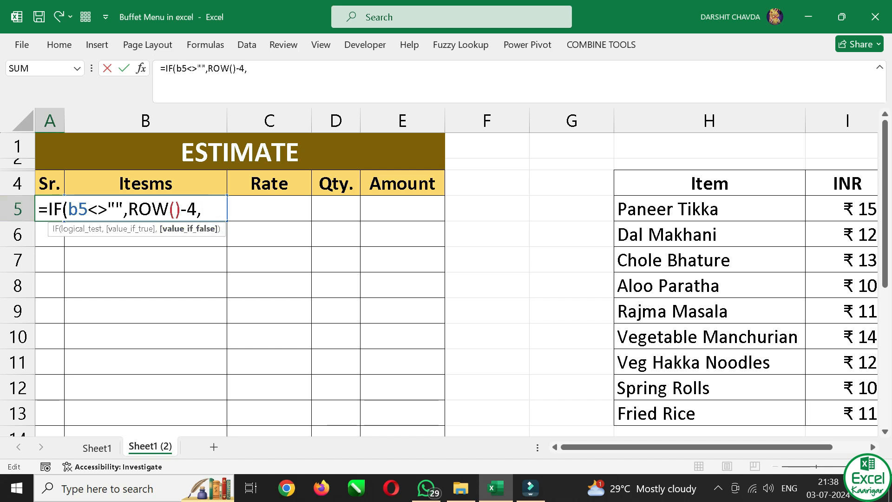
type("\"\")")
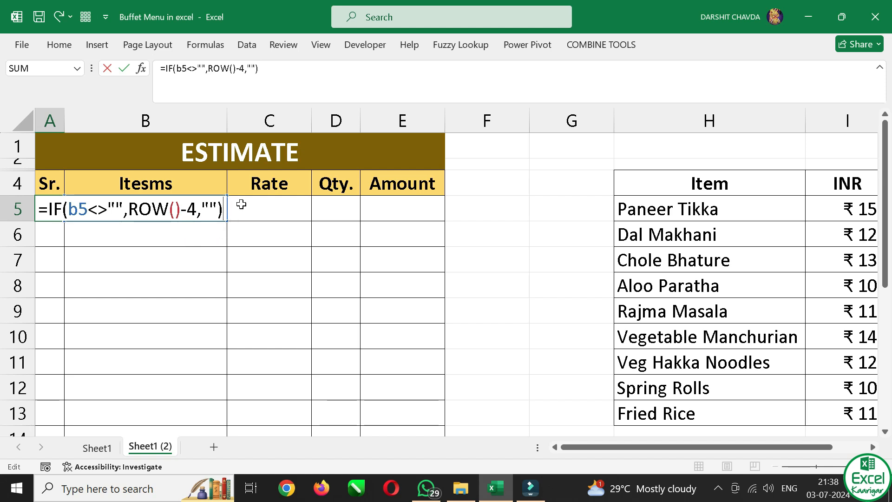
key("Return")
Test the serial numbering by entering fsd, fsf, sfsf and sdsd from B5 down, and clear B5:B9
left_click(132, 213)
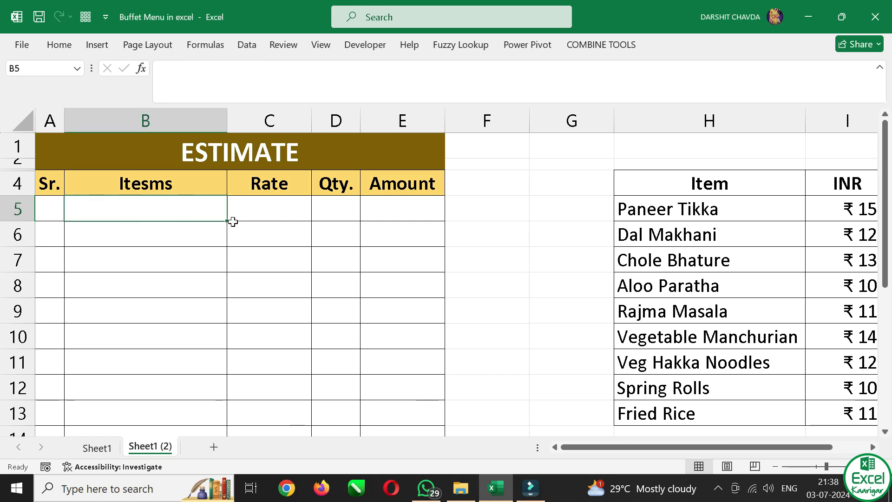
type("fsd")
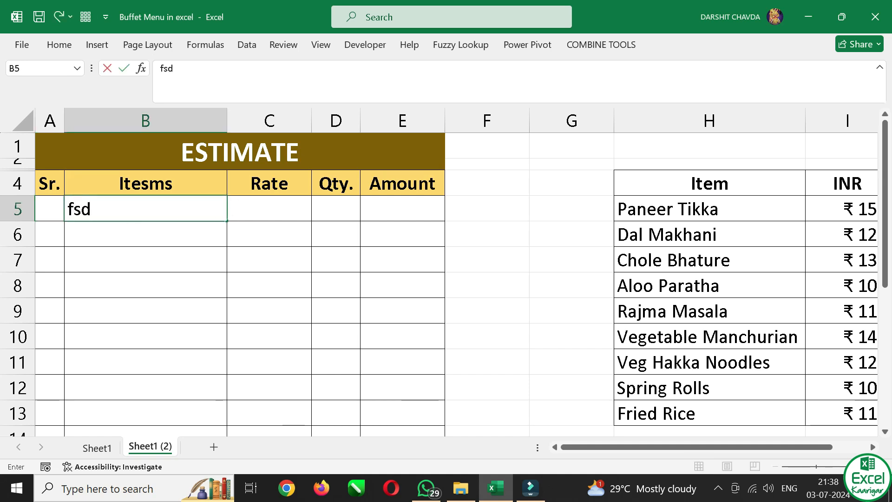
key("Return")
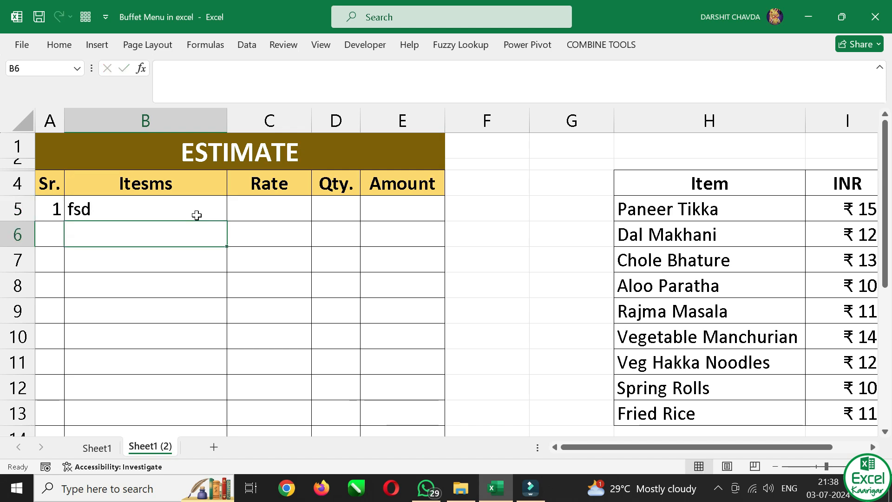
type("fsf")
key("Return")
type("sfsf")
key("Return")
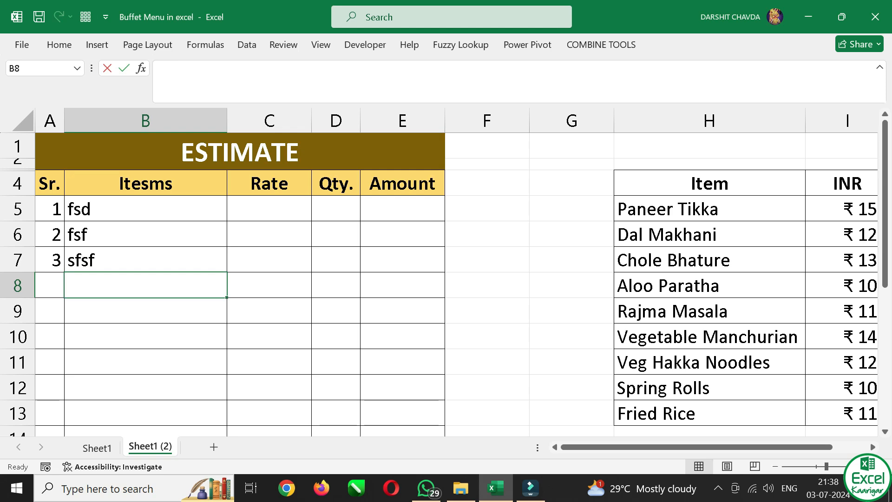
type("sdsd")
key("Return")
left_click_drag(123, 203, 118, 304)
key("Delete")
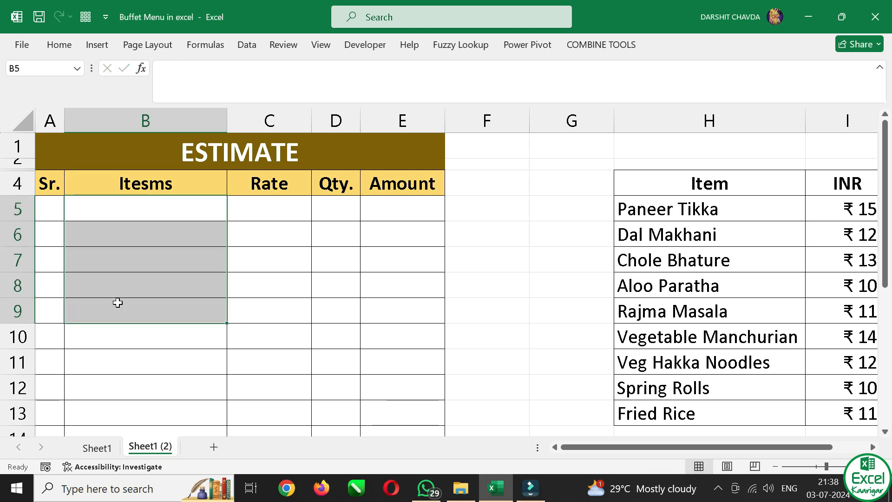
Examine the serial number formulas in the Sr. column from A5 down to A16
left_click(50, 209)
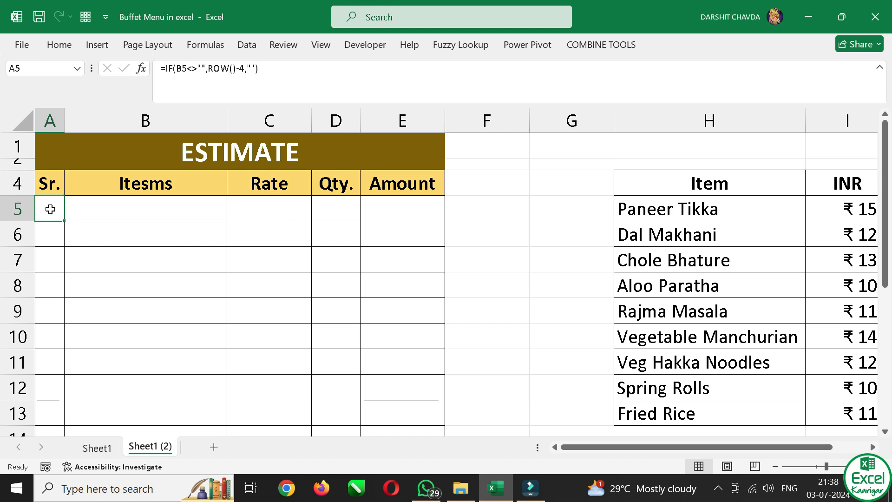
key("Down")
key("Down")
key("Down")
key("Down")
key("Down")
key("Down")
key("Down")
key("Down")
key("Down")
key("Down")
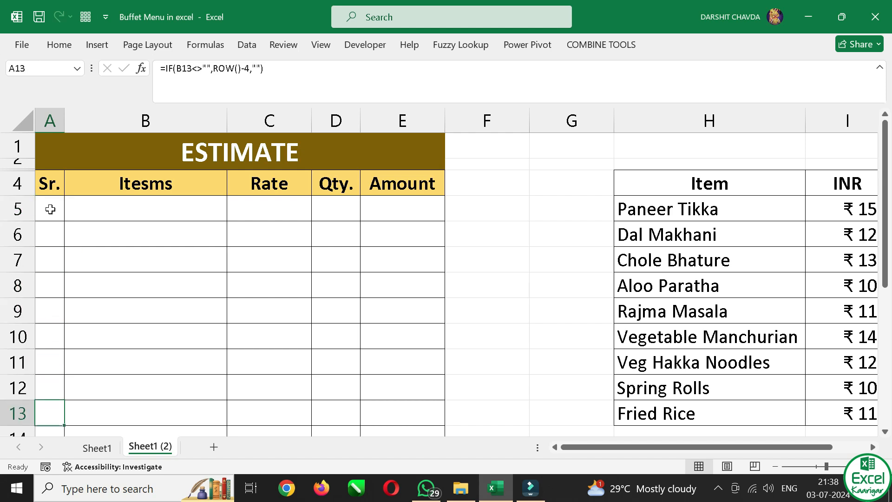
scroll(51, 213, "down", 2)
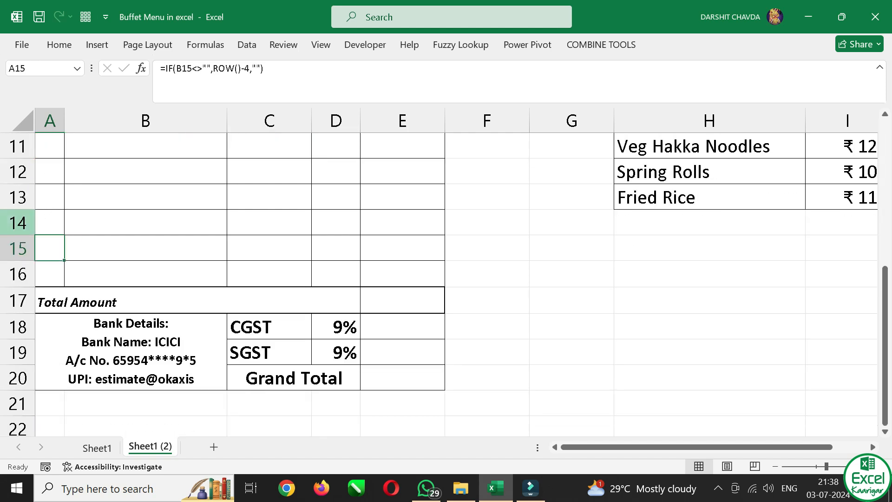
left_click(44, 273)
scroll(51, 242, "up", 3)
scroll(51, 242, "up", 1)
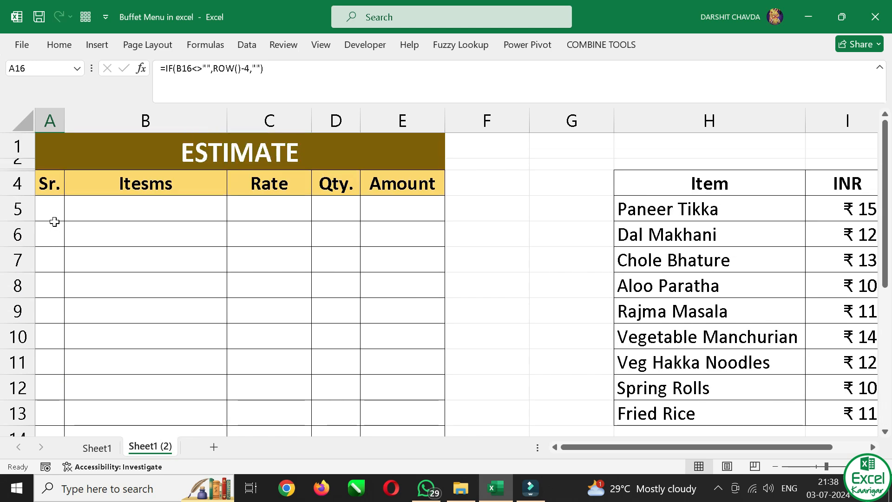
left_click(56, 216)
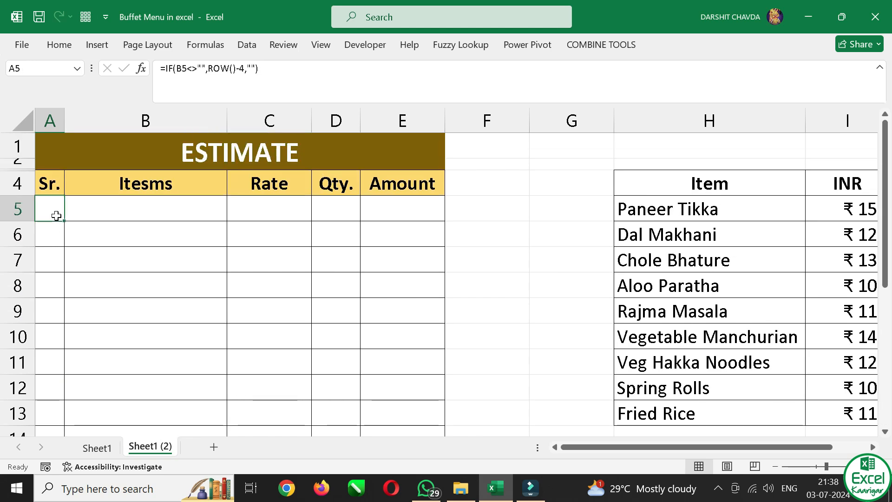
Open data validation for item cell B5 and set the allowed type to List
left_click(136, 213)
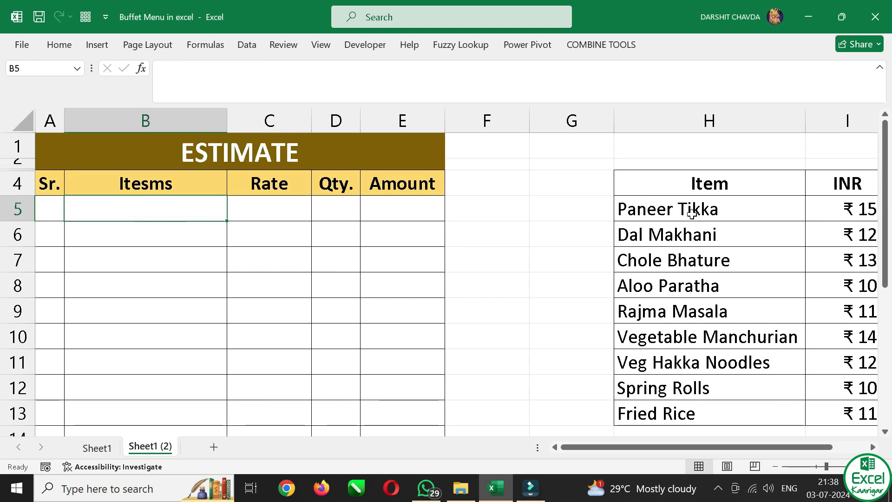
left_click_drag(686, 208, 693, 339)
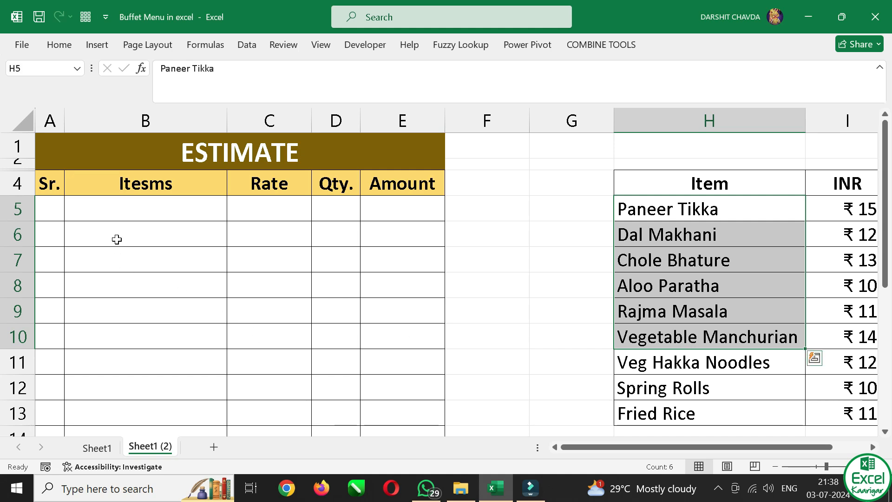
left_click(152, 212)
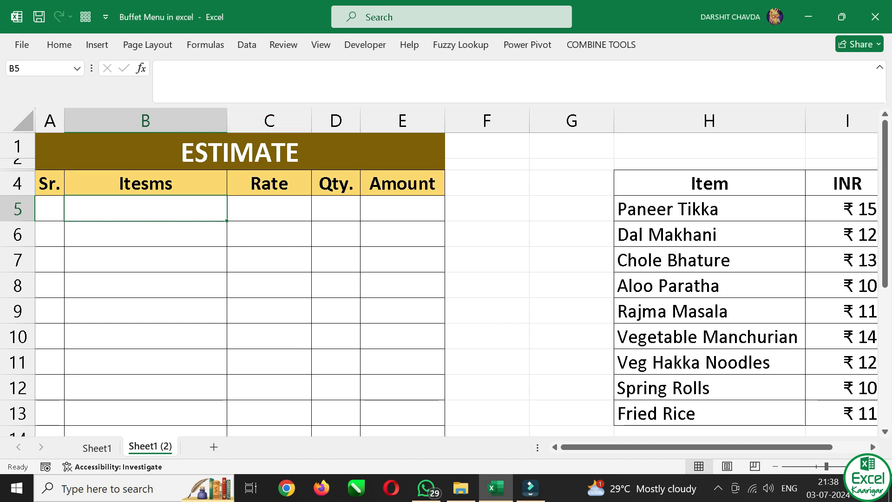
left_click(248, 44)
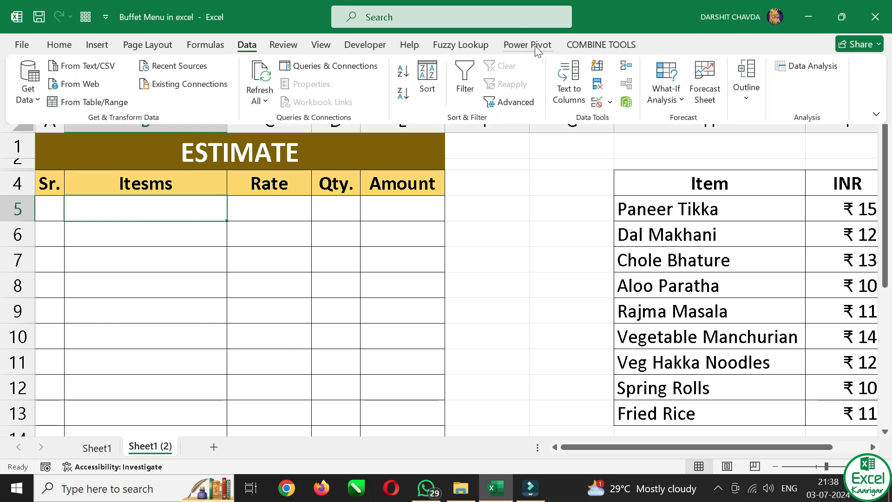
left_click(610, 102)
left_click(627, 122)
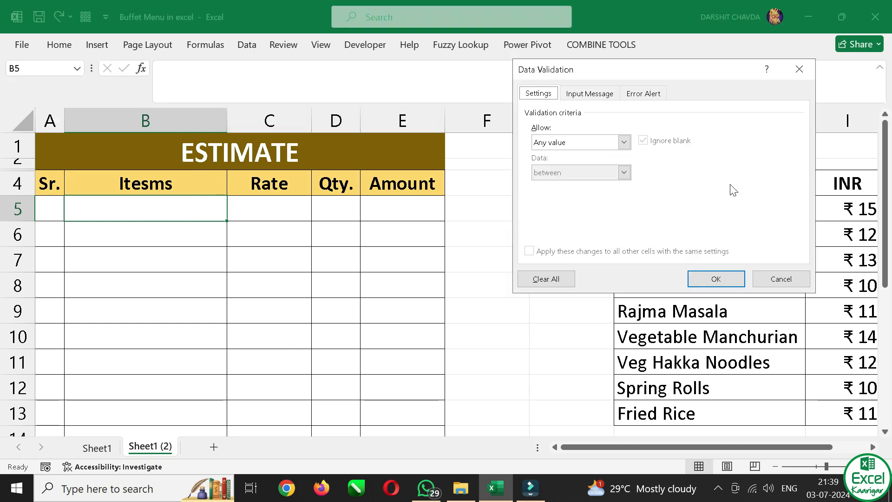
left_click(625, 142)
left_click(558, 185)
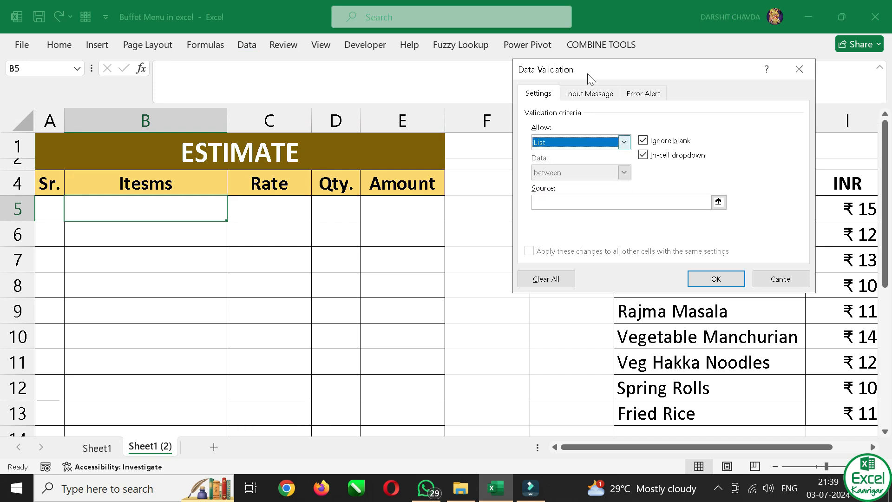
Set the list source to the menu items in =$H$5:$H$13 and apply the validation to B5
left_click_drag(583, 74, 362, 81)
left_click(313, 209)
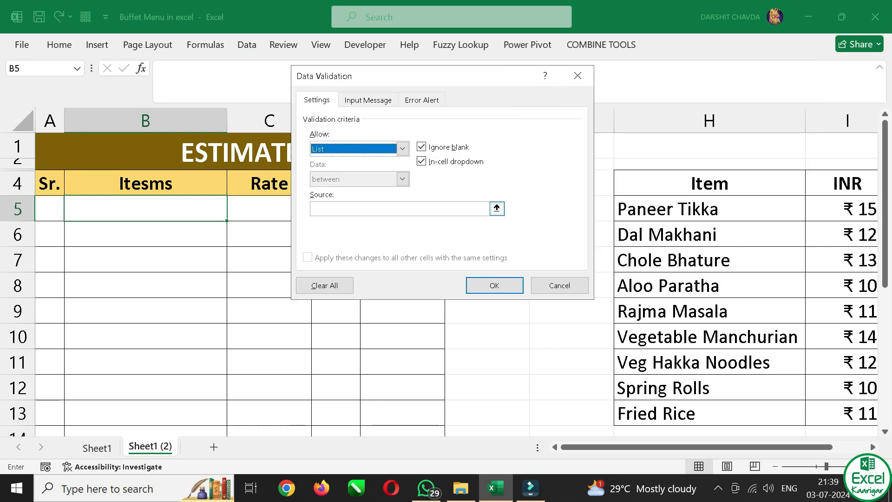
left_click(497, 209)
left_click(704, 218)
left_click_drag(704, 220, 666, 417)
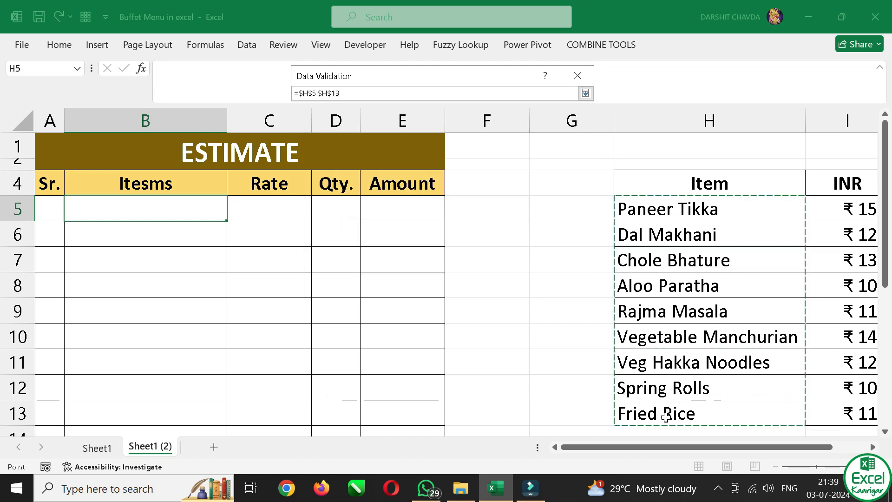
left_click(589, 96)
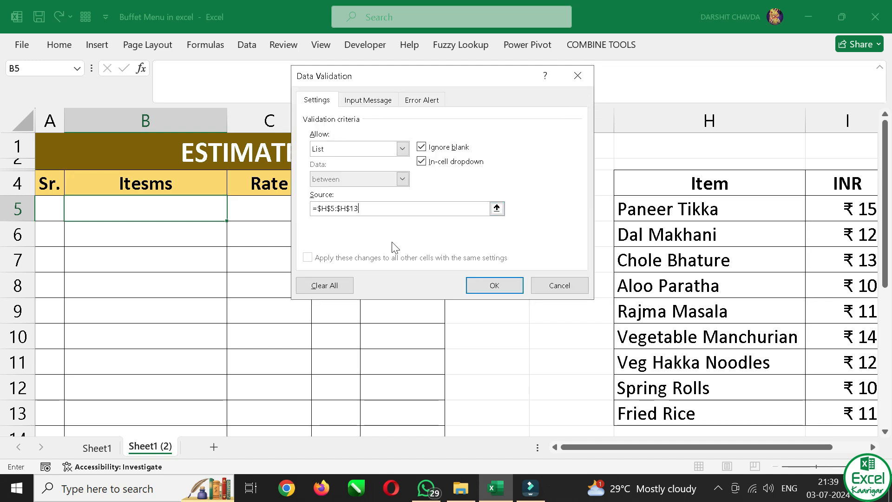
left_click(476, 287)
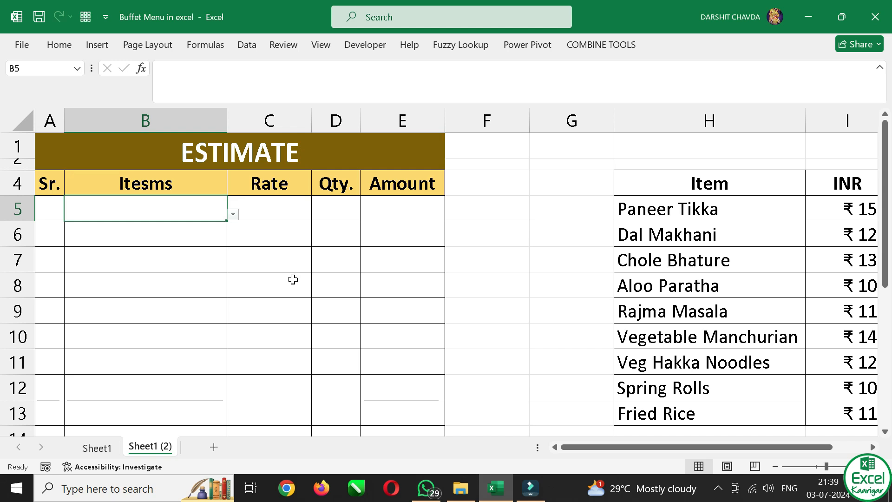
Fill the B5 dropdown list down through B16 and check several of the item cells
left_click_drag(170, 212, 138, 370)
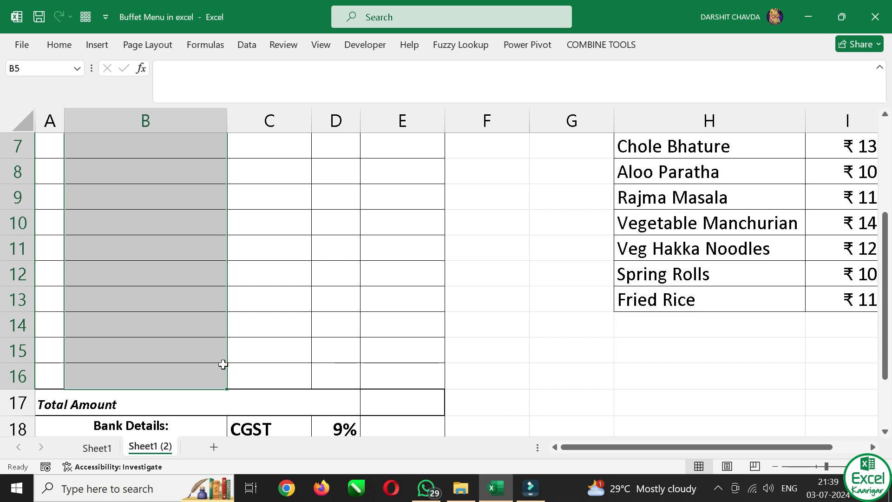
scroll(199, 272, "up", 2)
scroll(209, 363, "down", 2)
left_click(195, 352)
scroll(195, 342, "up", 2)
left_click(153, 225)
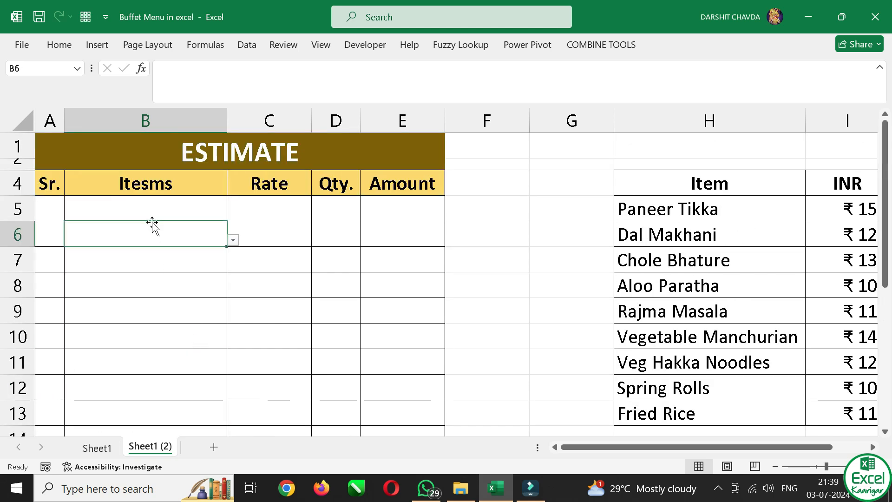
left_click(172, 276)
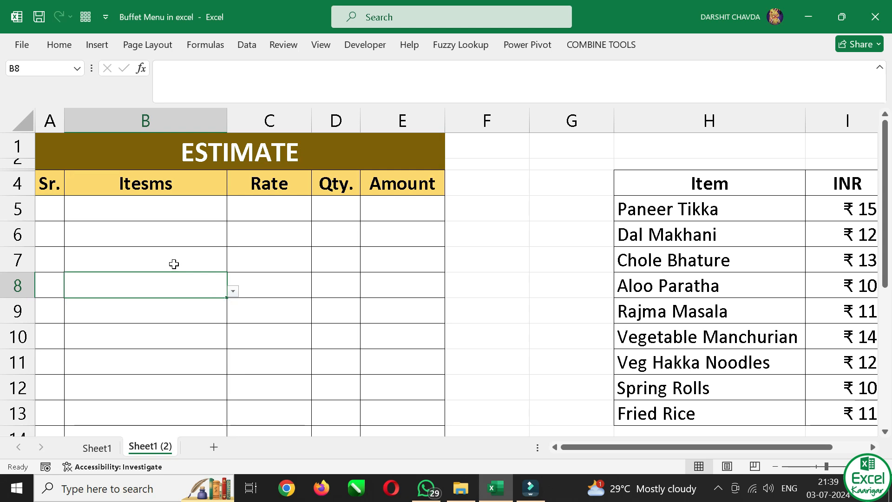
Select Chole Bhature from the item dropdown list in B5
left_click(181, 212)
key("alt+Down")
key("Escape")
key("alt+Down")
key("Down")
key("Down")
key("Return")
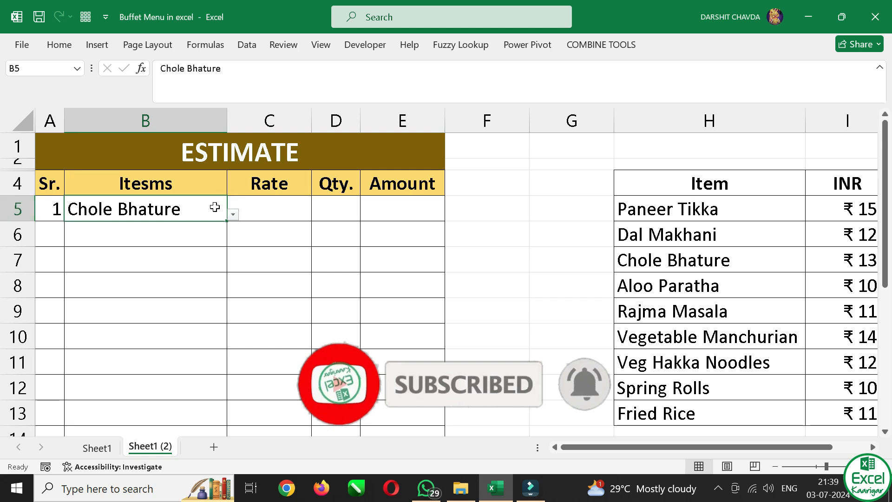
Review the menu price table beside the estimate and browse the item dropdown list in B5, keeping the current selection
left_click(289, 210)
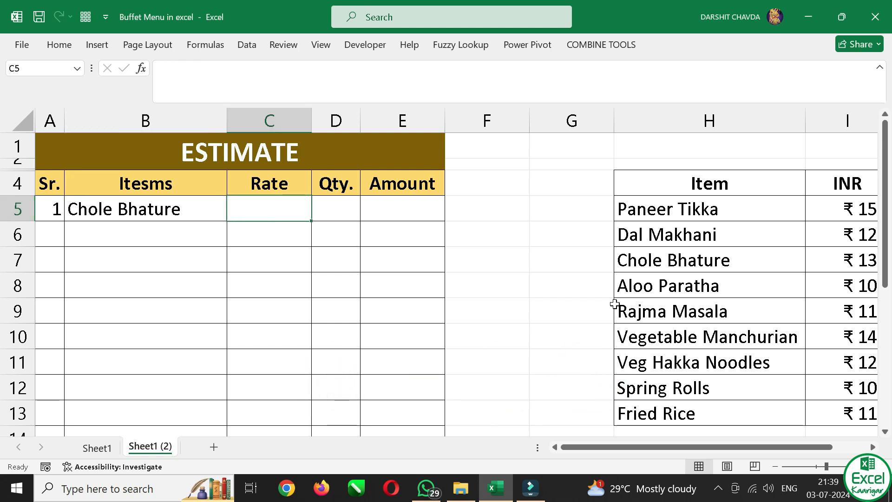
scroll(599, 253, "down", 1, "ctrl")
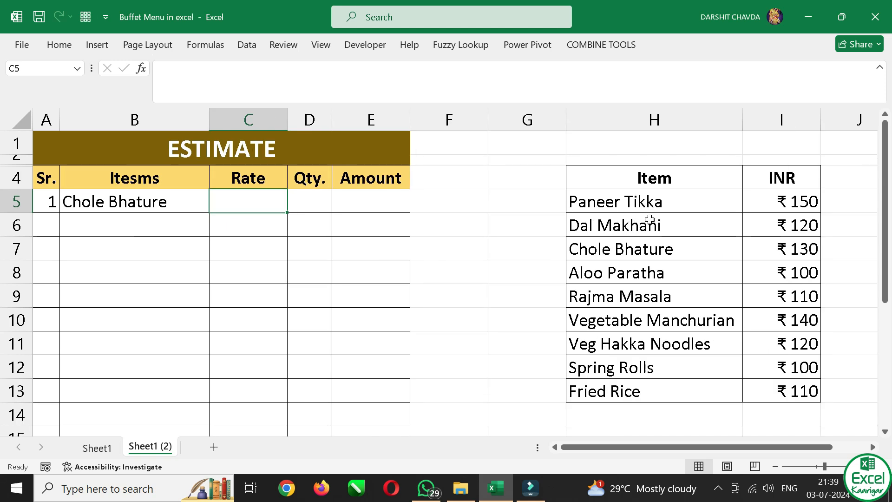
left_click(184, 210)
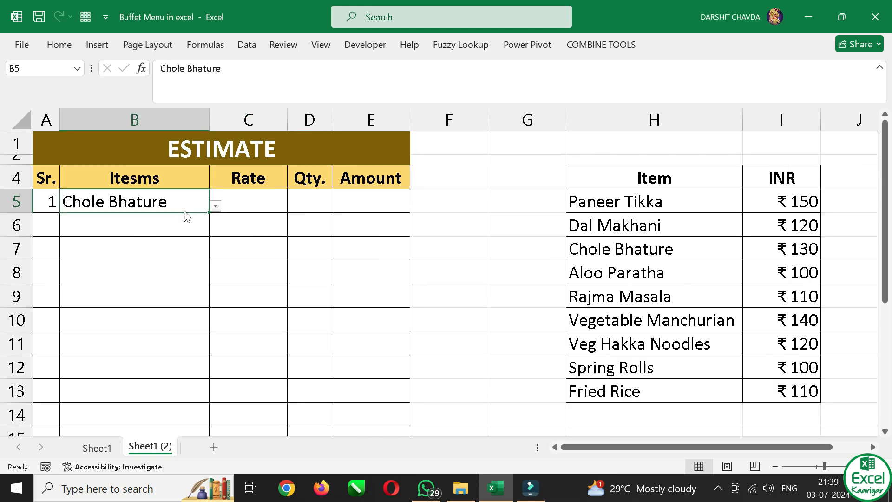
key("alt+Down")
key("Down")
key("Down")
key("Down")
key("Down")
key("Down")
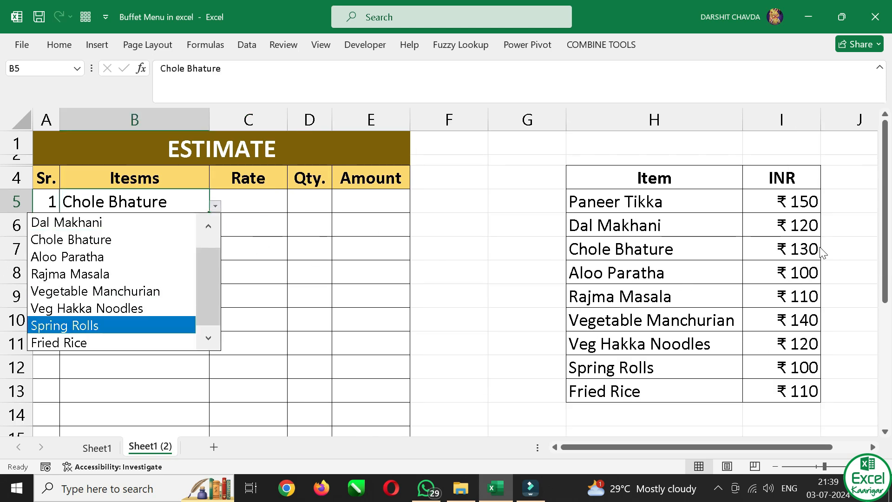
key("Escape")
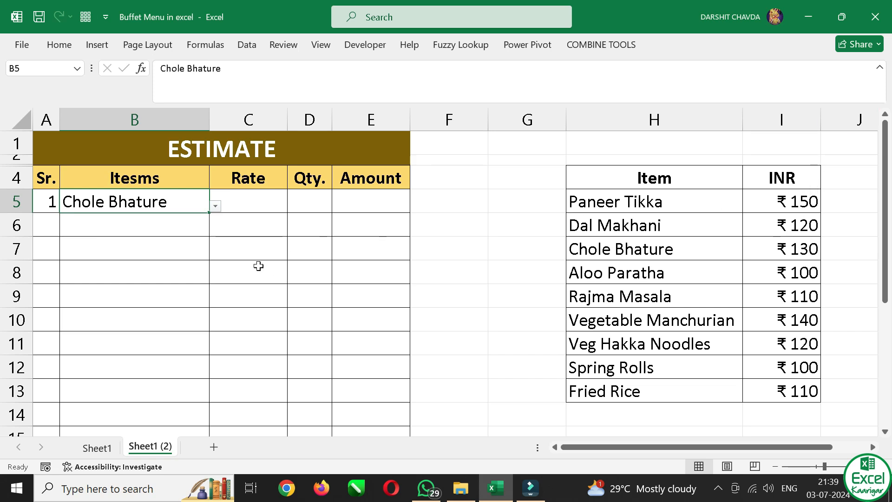
Examine the rate formula in C5 on Sheet1, then return to Sheet1 (2)
left_click(258, 217)
left_click(256, 200)
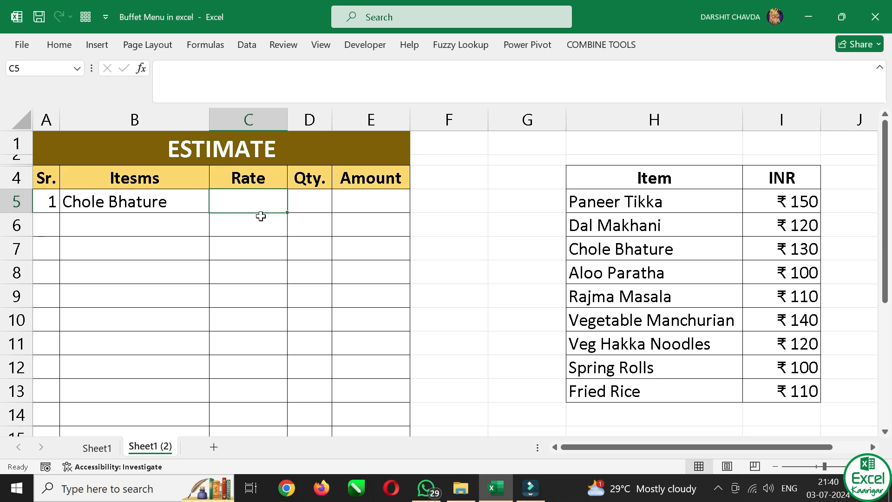
key("ctrl+Page_Up")
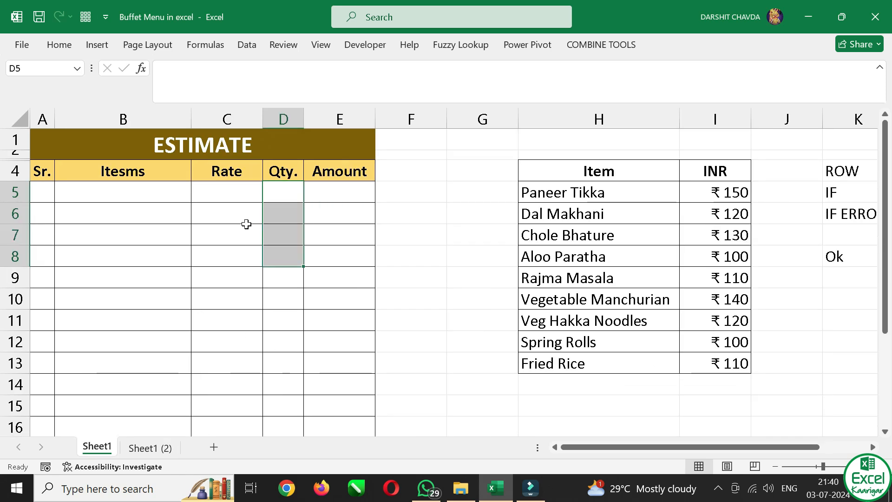
left_click(245, 192)
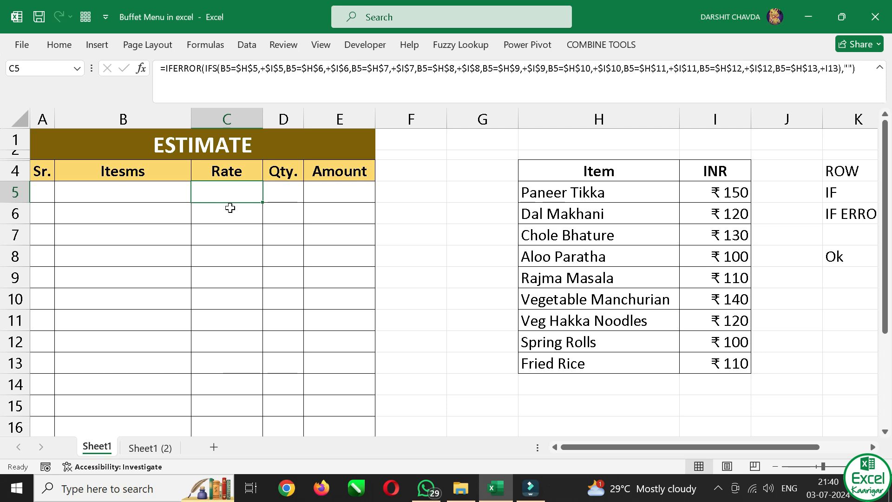
left_click(152, 452)
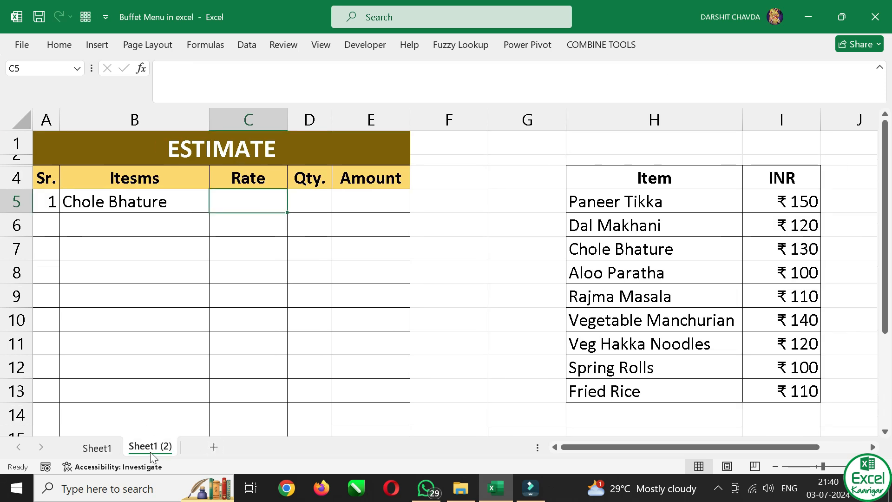
left_click(320, 198)
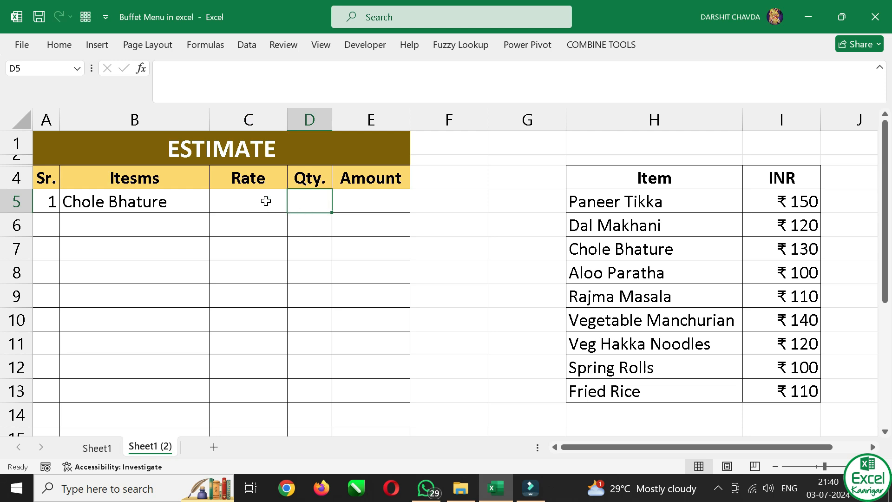
Start an IFS formula in rate cell C5 with the first test B5=$H$5, using an absolute reference to Paneer Tikka
left_click(240, 199)
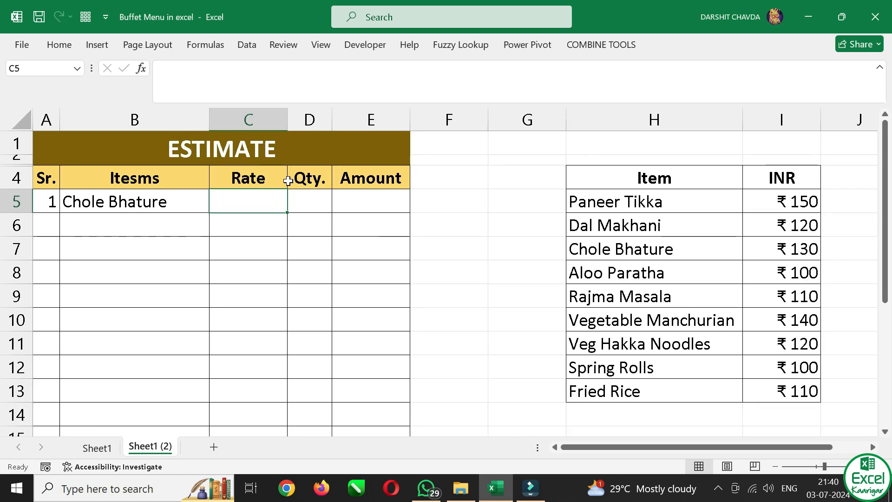
type("-")
key("BackSpace")
type("=ifs")
key("Tab")
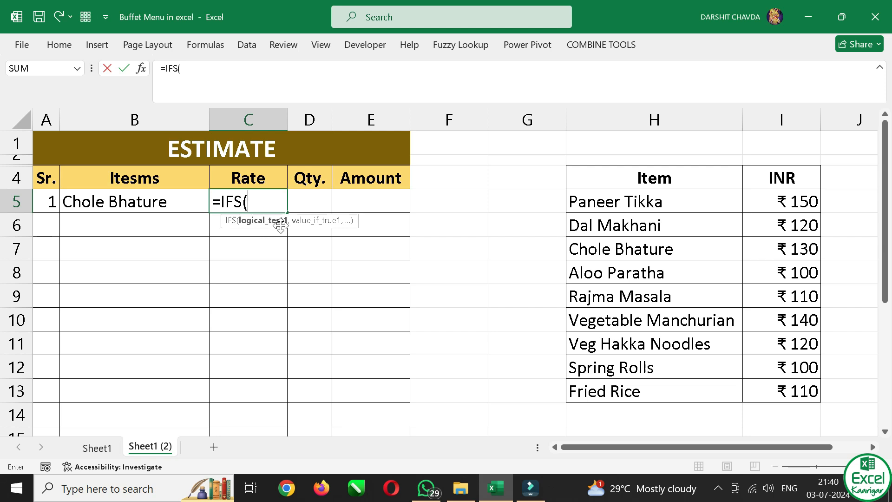
left_click(150, 200)
type("=-")
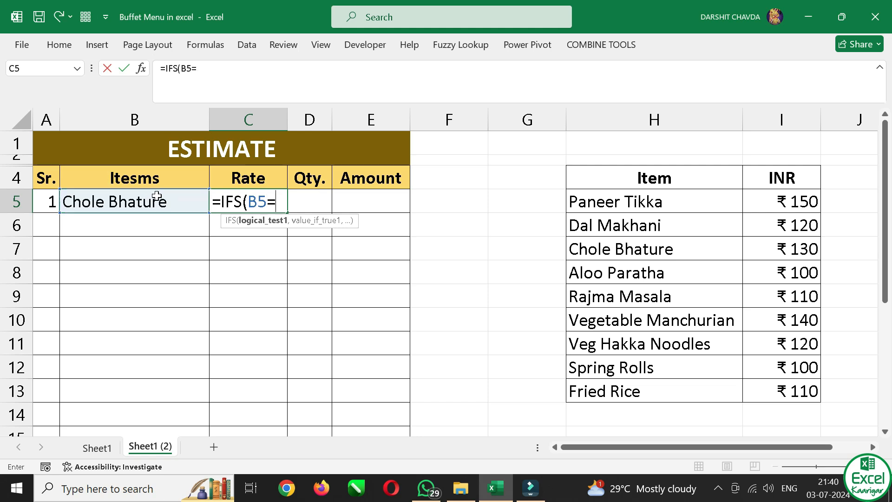
left_click(717, 204)
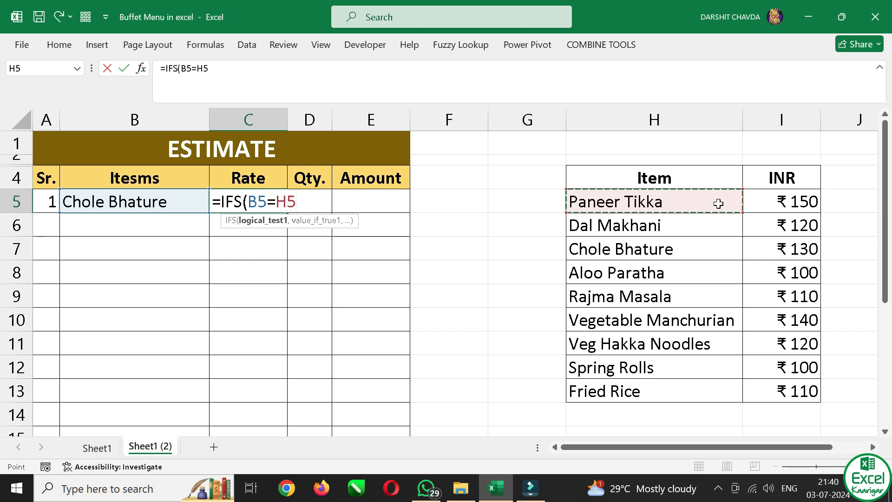
key("F4")
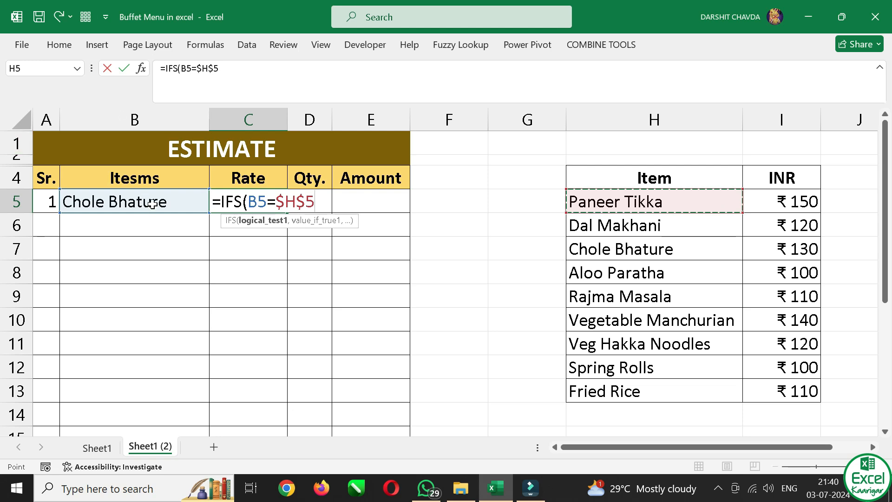
Add Paneer Tikka's price as the first IFS result in C5, using the absolute reference +$I$5
type(",+")
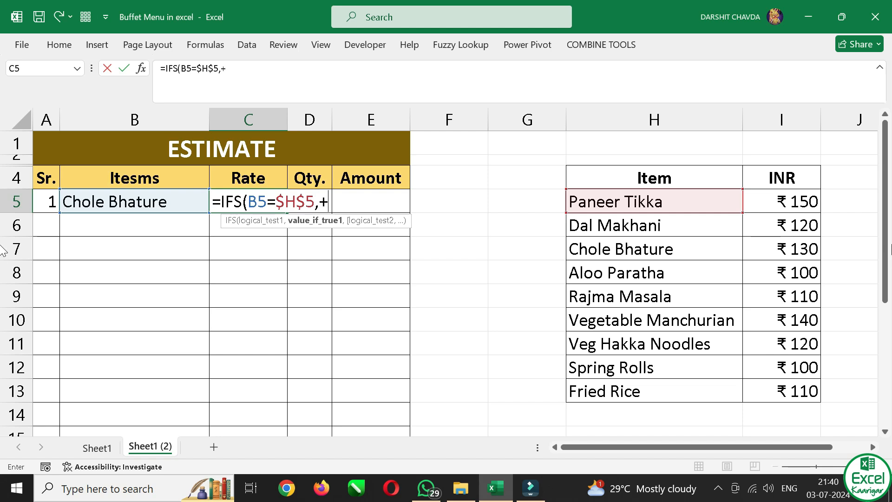
left_click(795, 203)
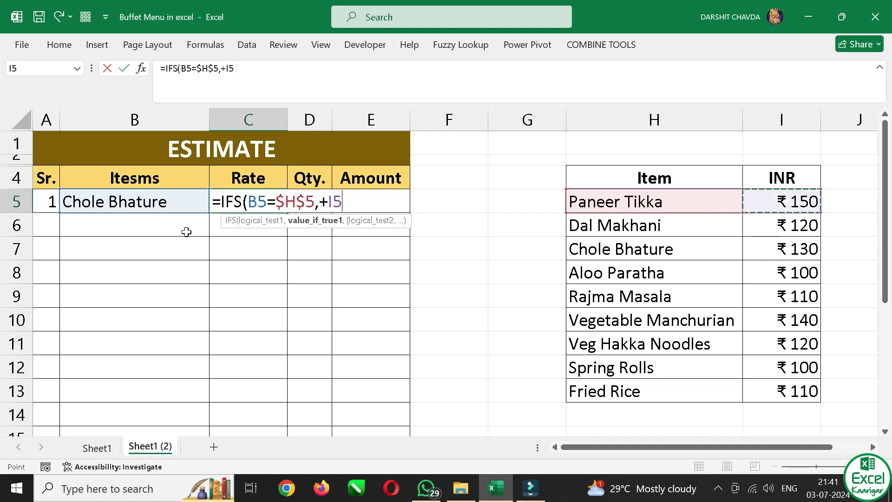
key("F4")
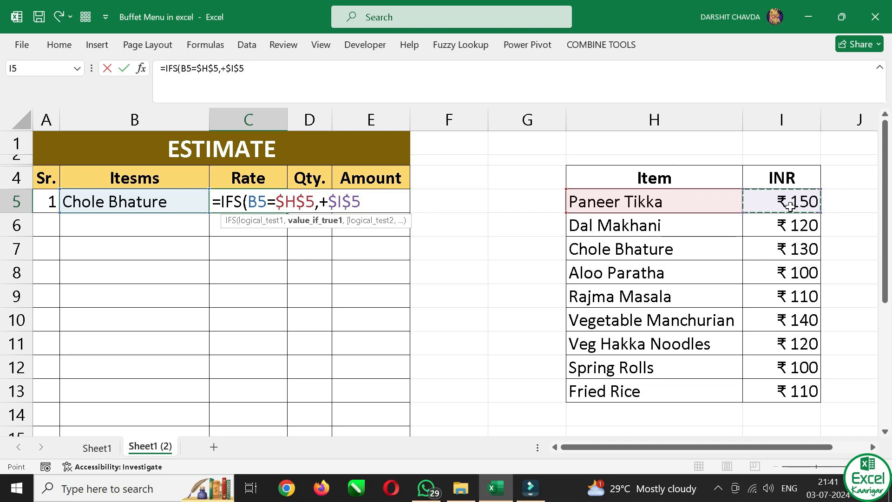
type(",")
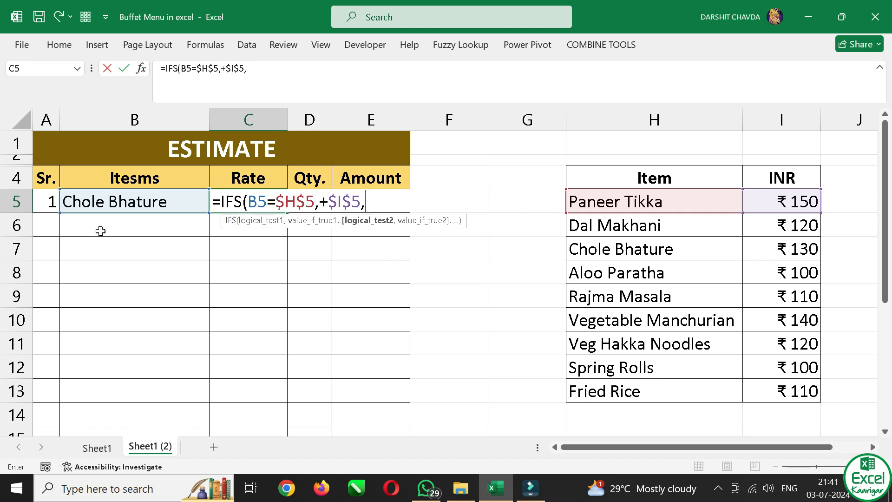
Add the Dal Makhani test and price to the IFS formula in C5 as B5=$H$6,+$I$6
left_click(126, 203)
type("=-")
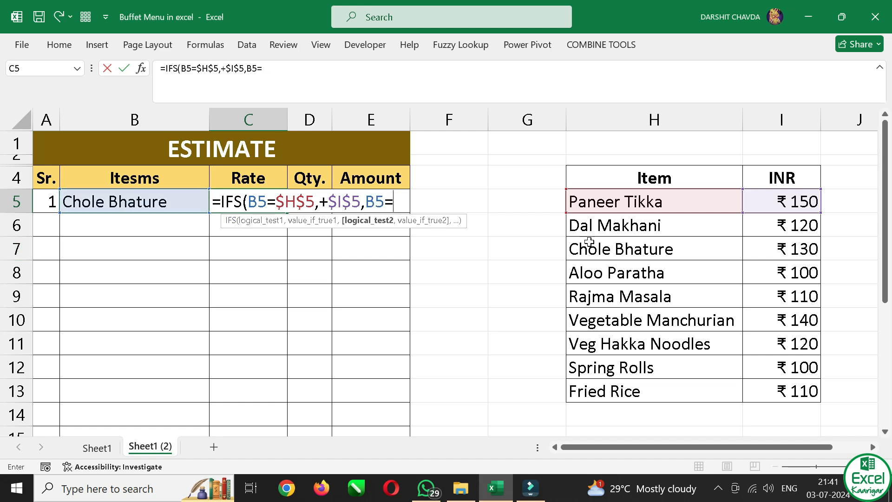
left_click(636, 225)
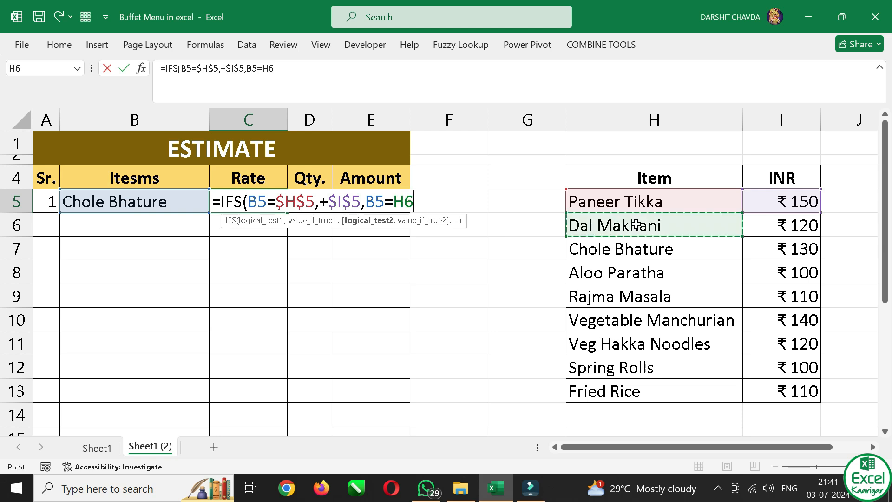
key("F4")
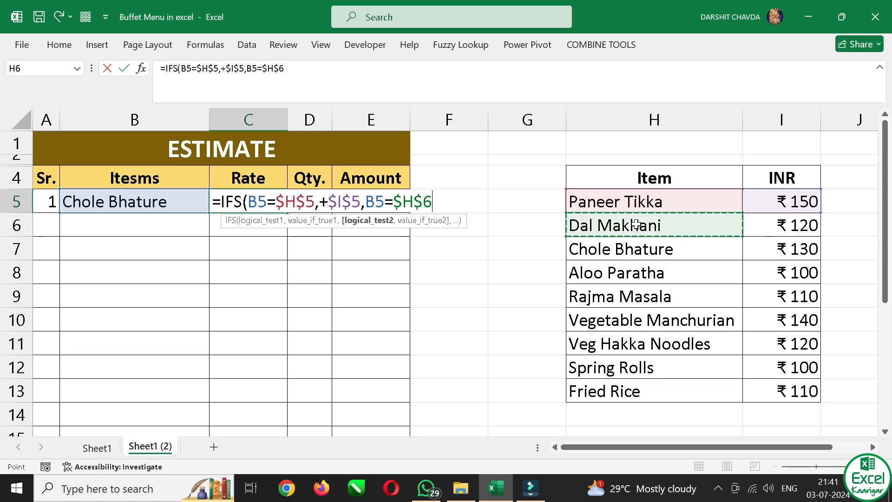
type(",+")
left_click(805, 218)
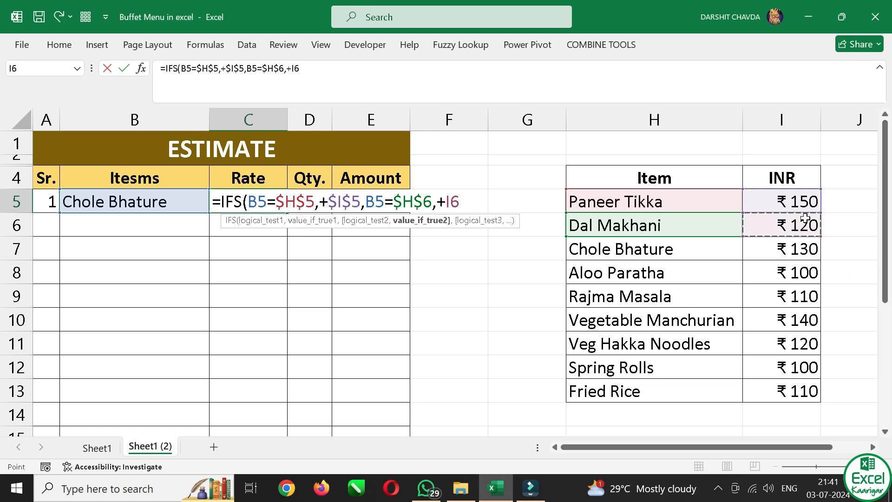
key("F4")
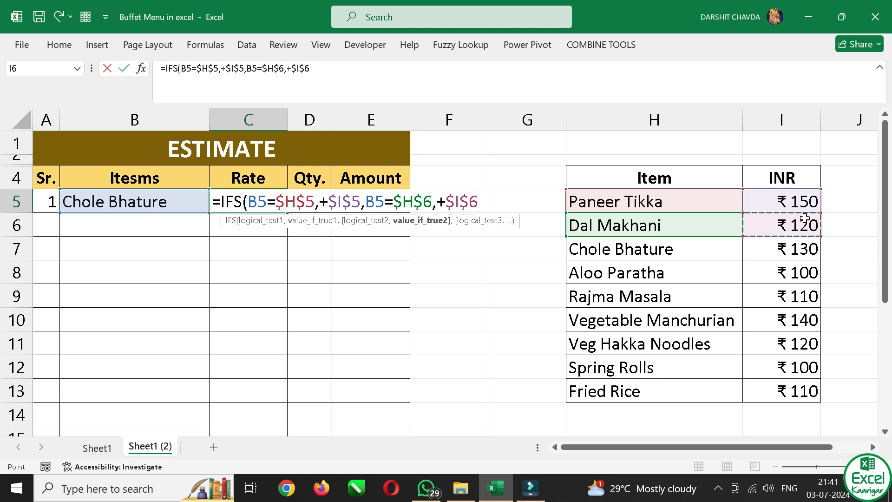
type(",")
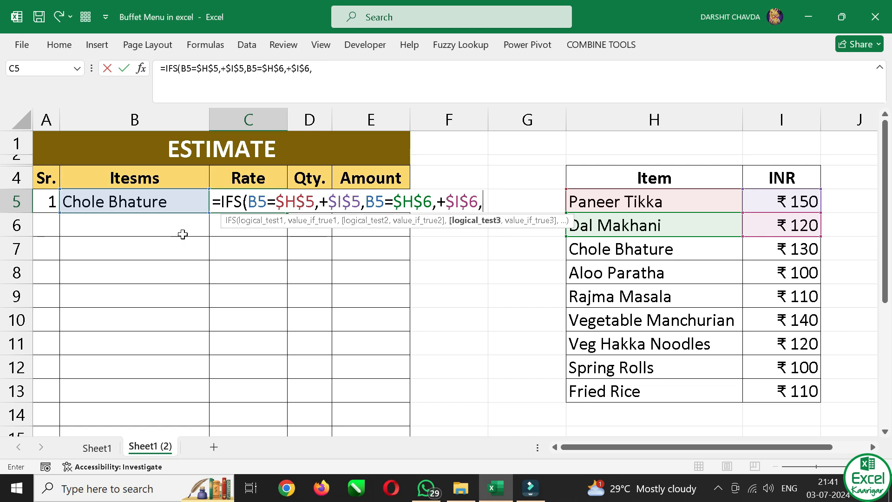
Add the Chole Bhature test and price to the IFS formula in C5 as B5=$H$7,+$I$7
left_click(194, 203)
type("-")
key("BackSpace")
type("=")
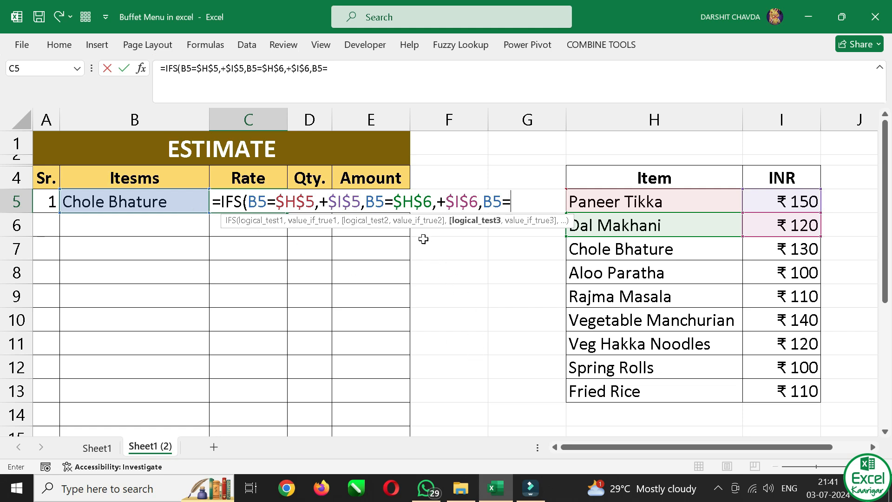
left_click(700, 249)
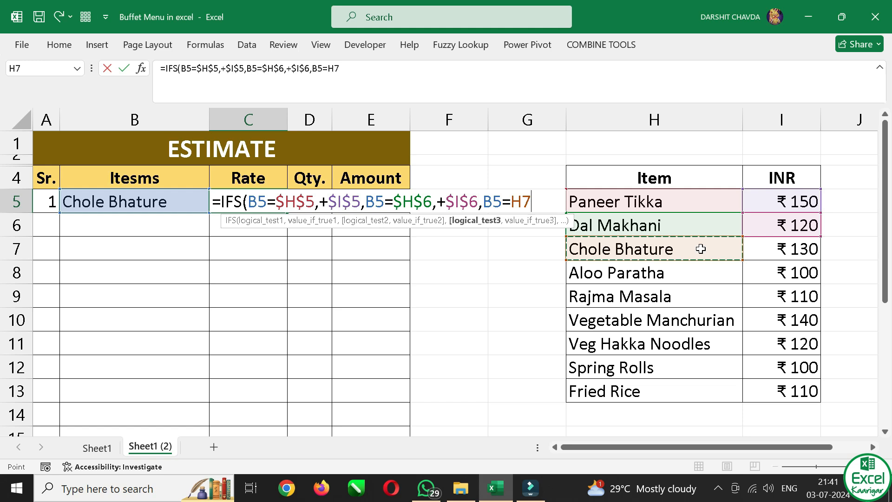
key("F4")
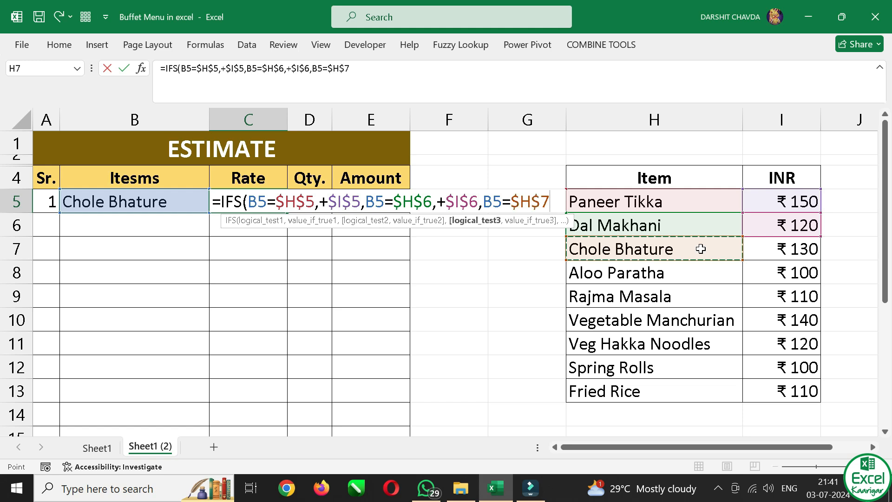
type(",+")
left_click(811, 250)
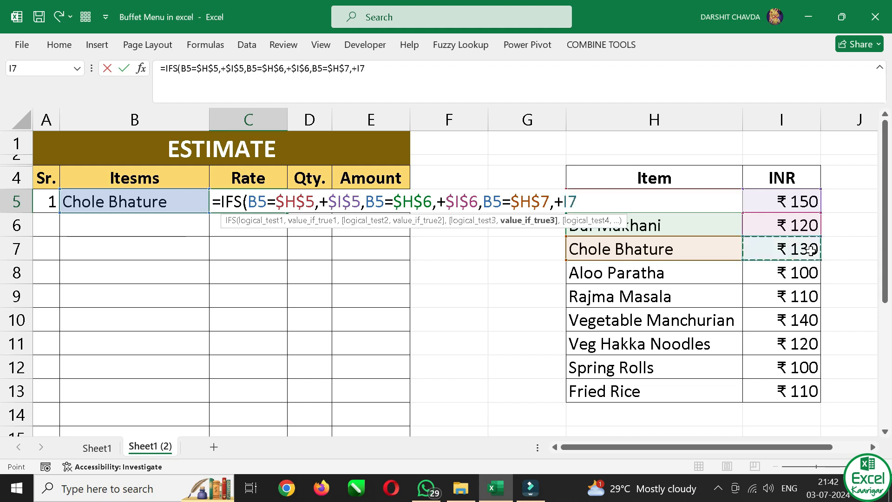
key("F4")
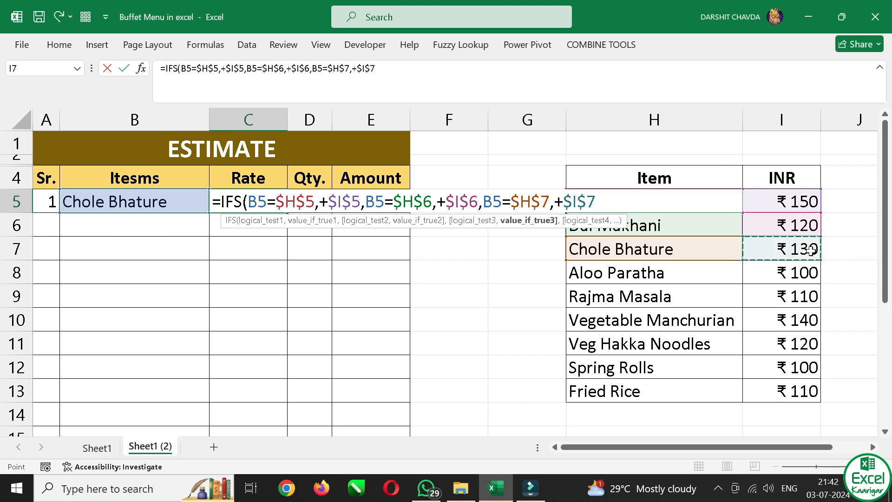
type(",")
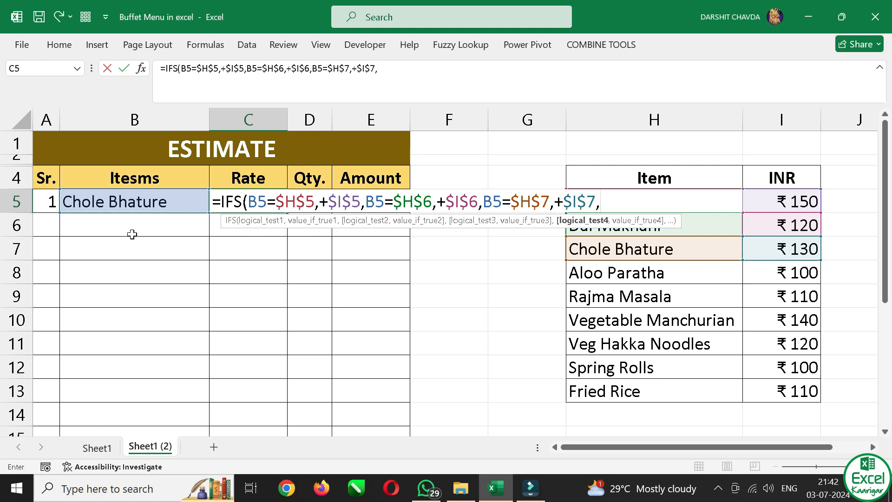
Add the Aloo Paratha test and price to the IFS formula in C5 as B5=$H$8,+$I$8
left_click(140, 205)
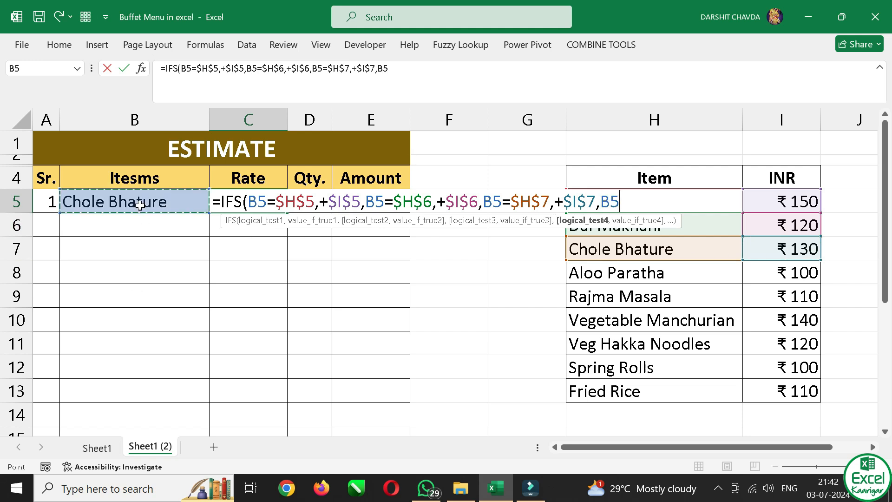
type("=")
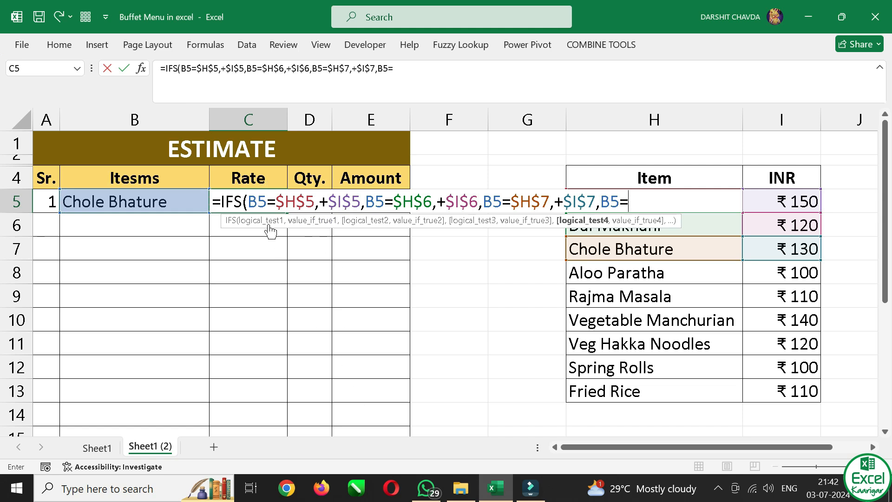
left_click(712, 273)
left_click(712, 273)
key("F4")
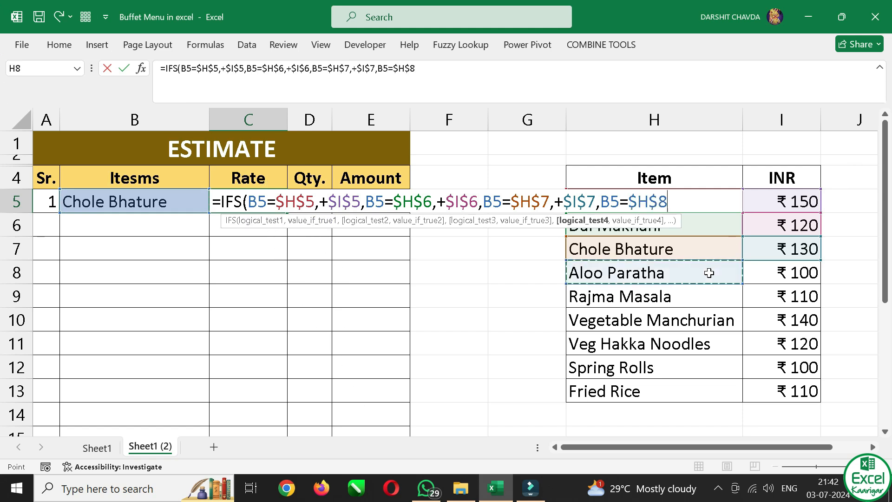
type(",")
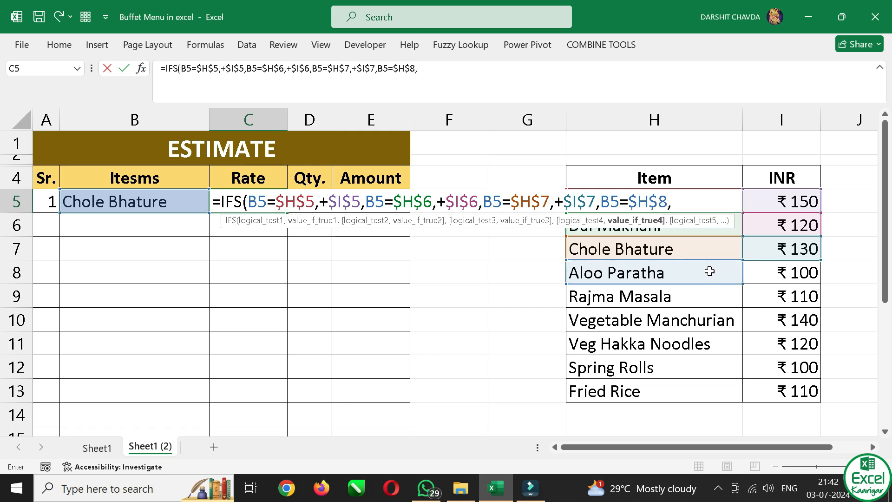
type("+")
left_click(792, 271)
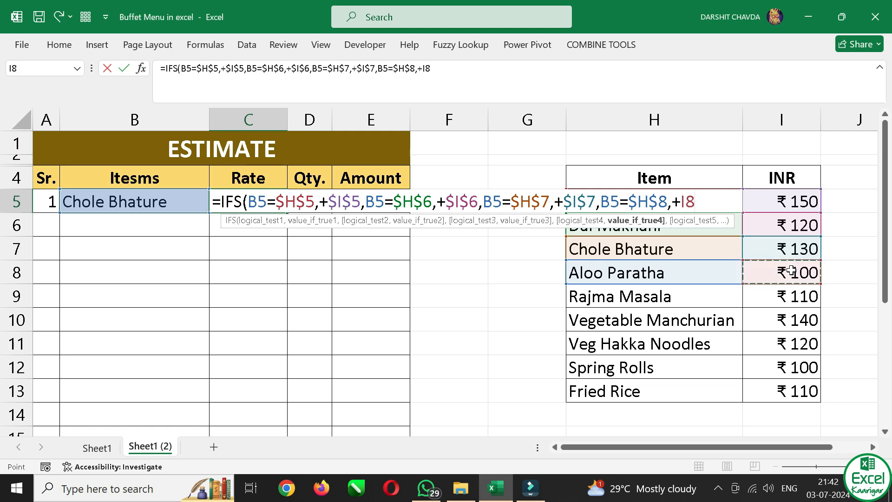
key("F4")
type(",")
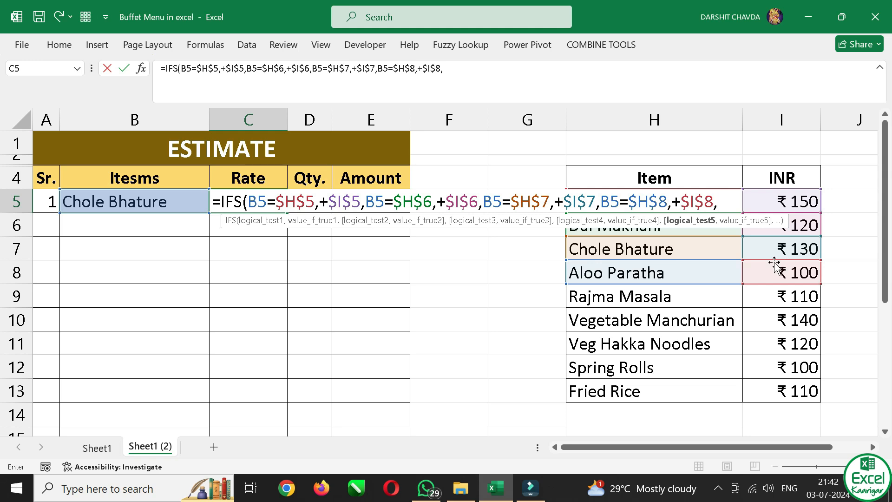
Add the Rajma Masala test and price to the IFS formula in C5 as B5=$H$9,+$I$9
left_click(174, 208)
type("-")
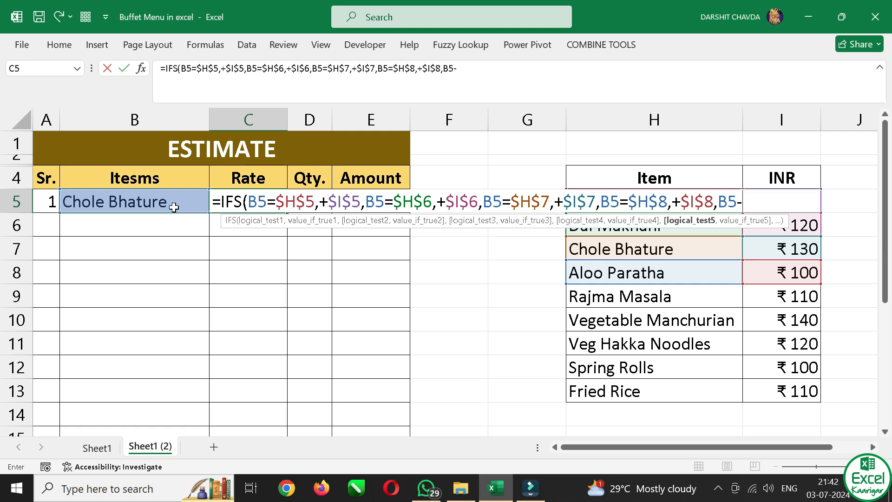
key("BackSpace")
key("BackSpace")
type("=")
left_click(644, 297)
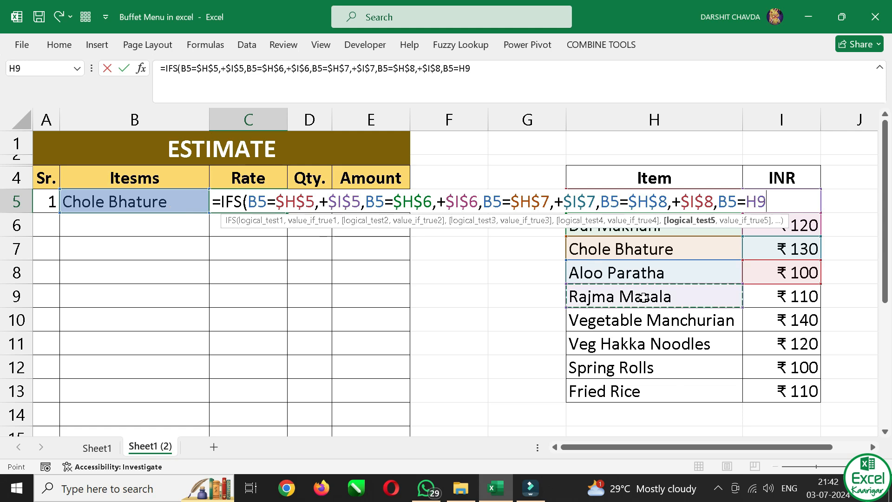
key("F4")
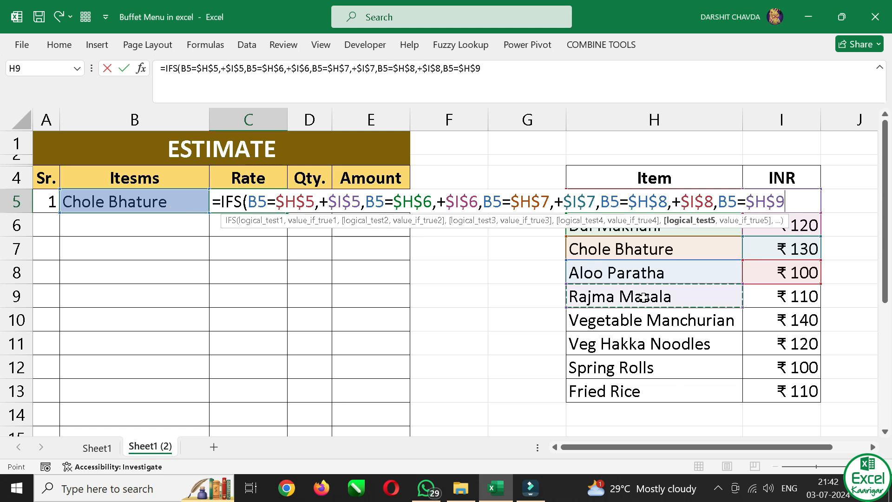
type(",+")
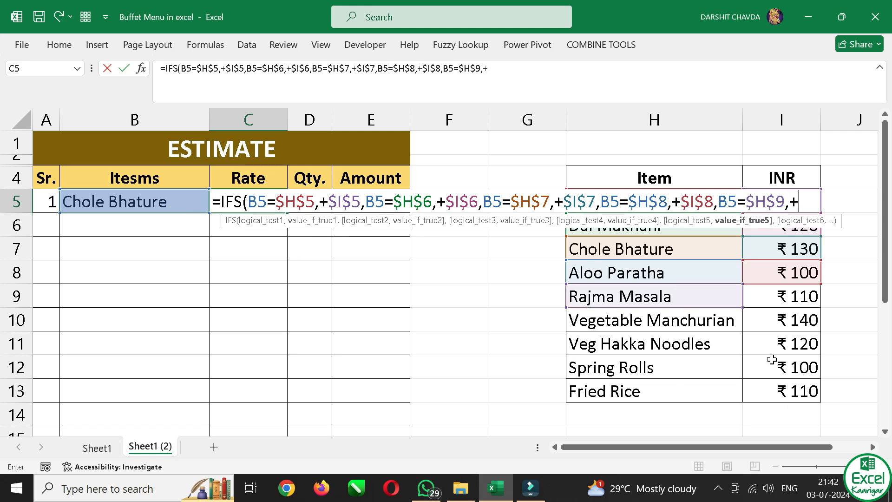
left_click(768, 301)
key("F4")
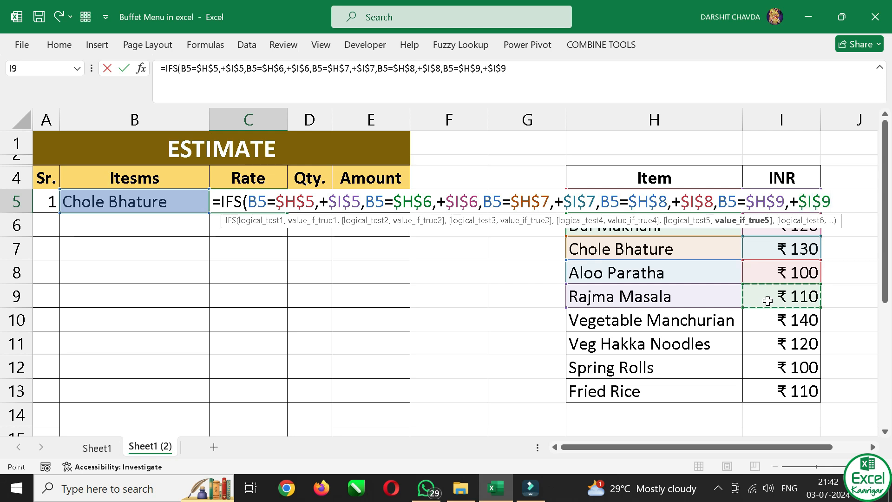
type(",")
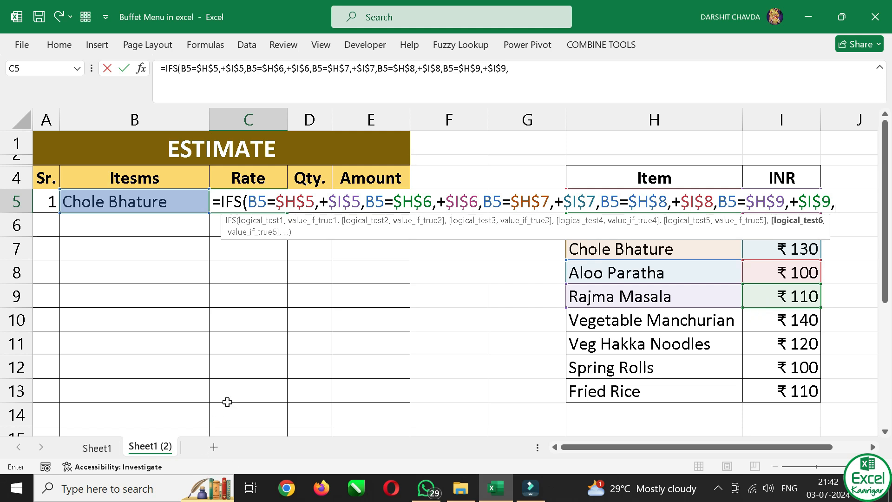
Add the Vegetable Manchurian test and price to the IFS formula in C5 as B5=$H$10,+$I$10
left_click(97, 203)
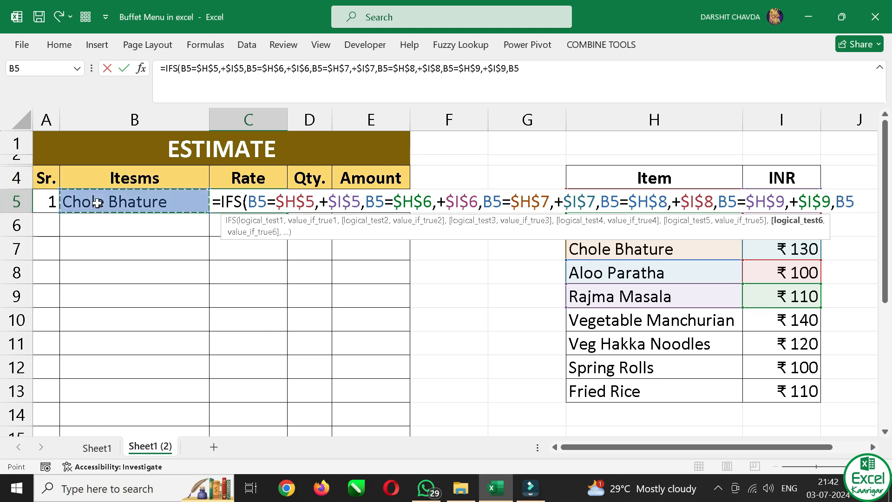
type("=")
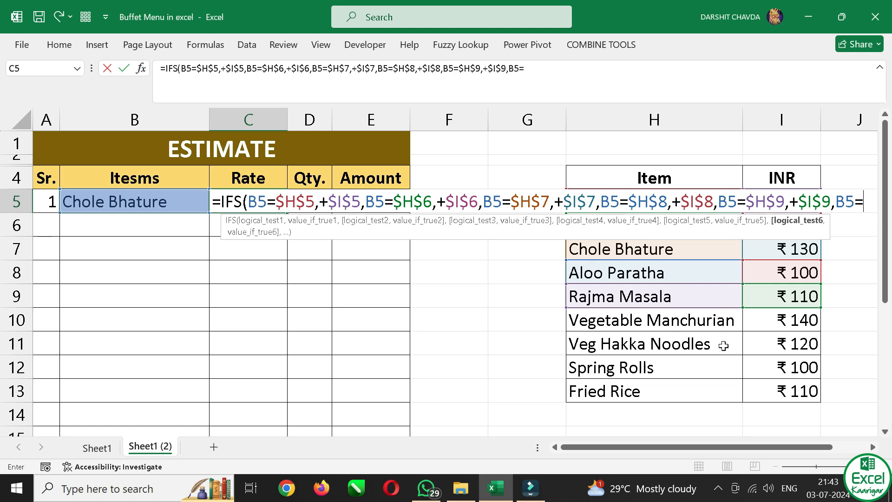
left_click(675, 324)
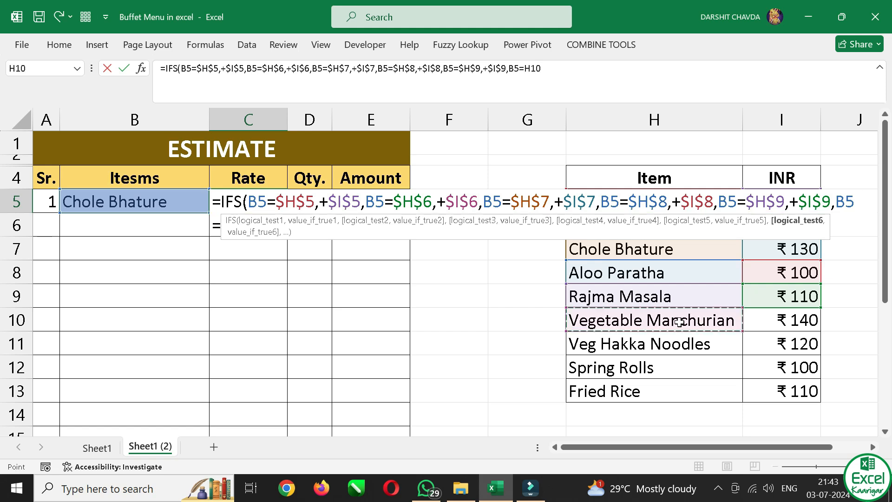
key("F4")
type(",+")
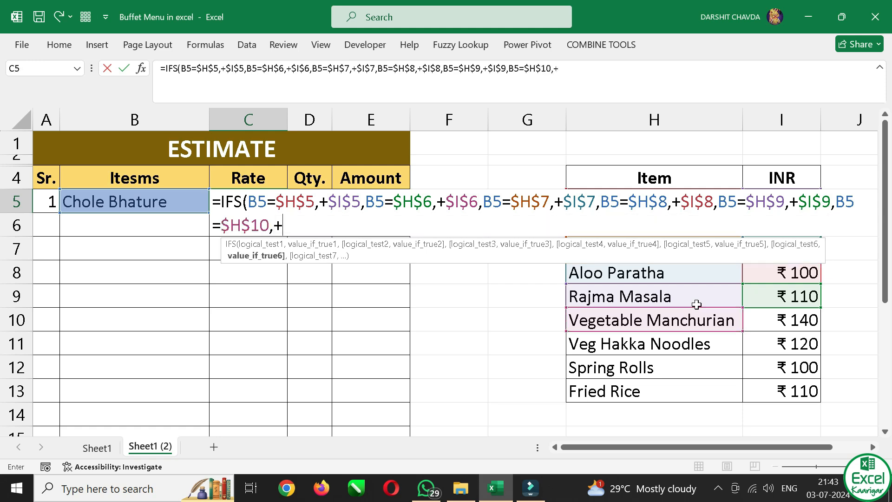
left_click(755, 322)
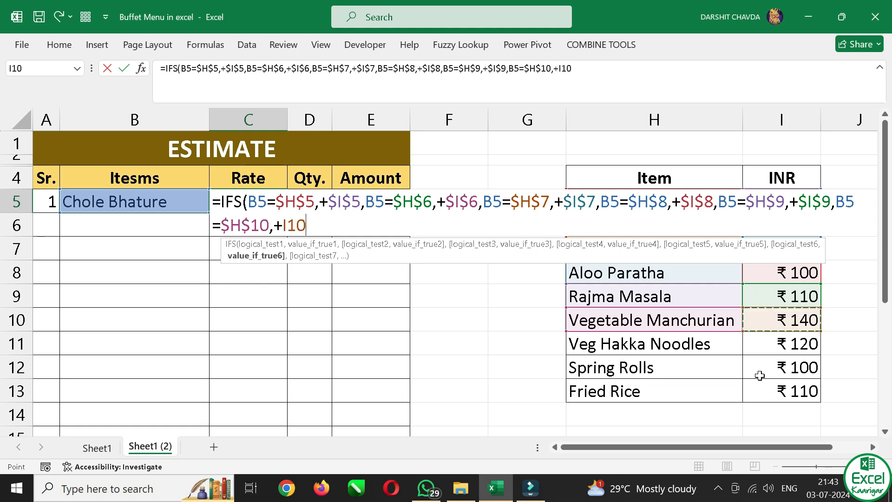
key("F4")
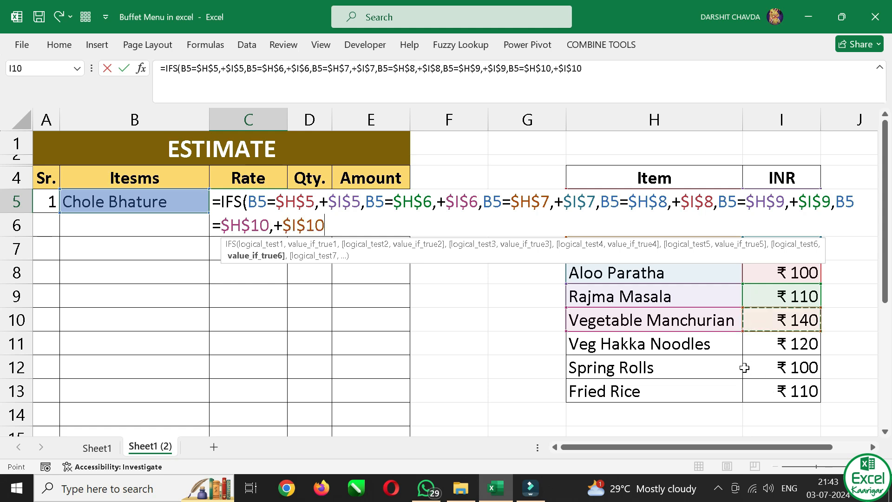
type(",")
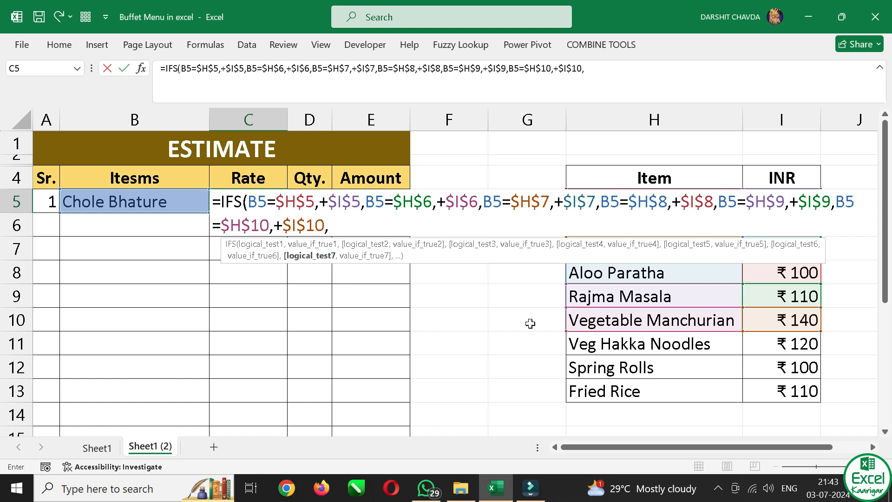
left_click(618, 346)
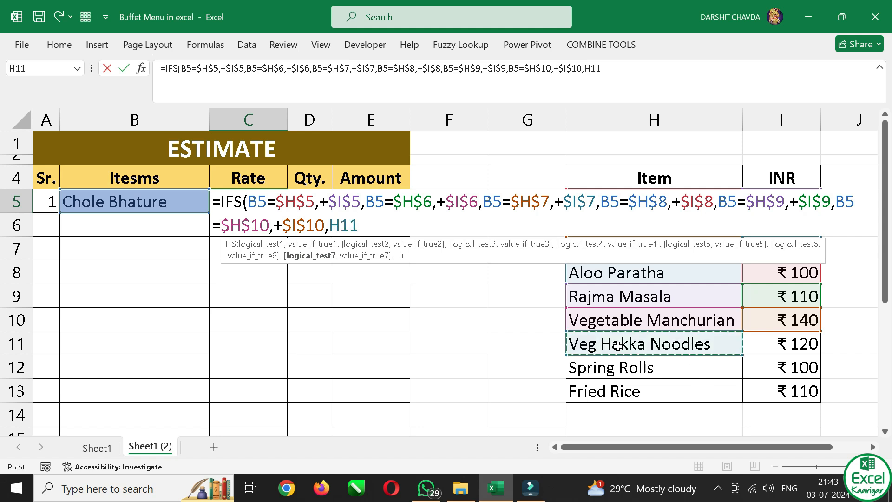
key("BackSpace")
key("BackSpace")
key("BackSpace")
Add the Veg Hakka Noodles test and price to the IFS formula in C5 as B5=$H$11,+$I$11
left_click(149, 207)
type("=-")
key("BackSpace")
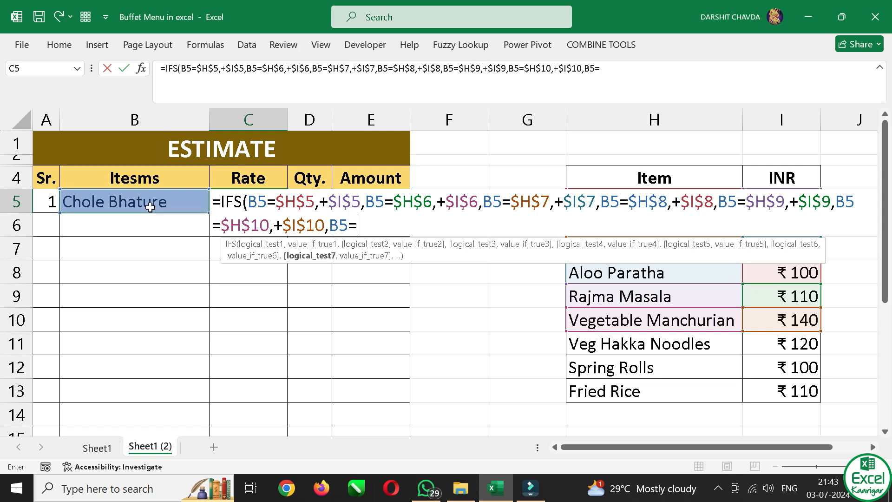
left_click(657, 346)
key("F4")
type(",")
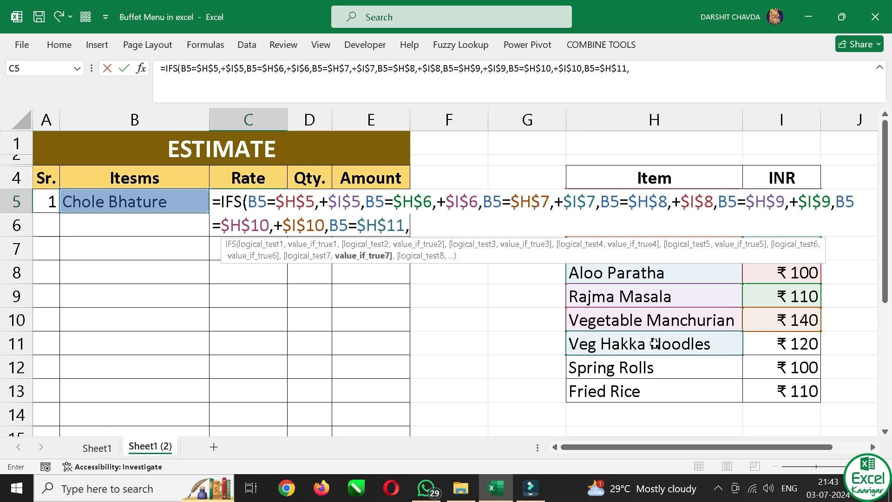
type("+")
left_click(788, 347)
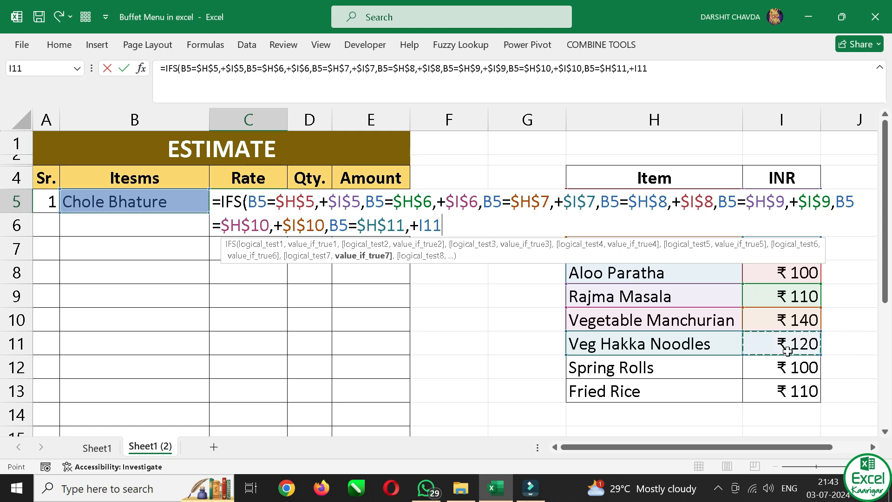
key("F4")
type(",")
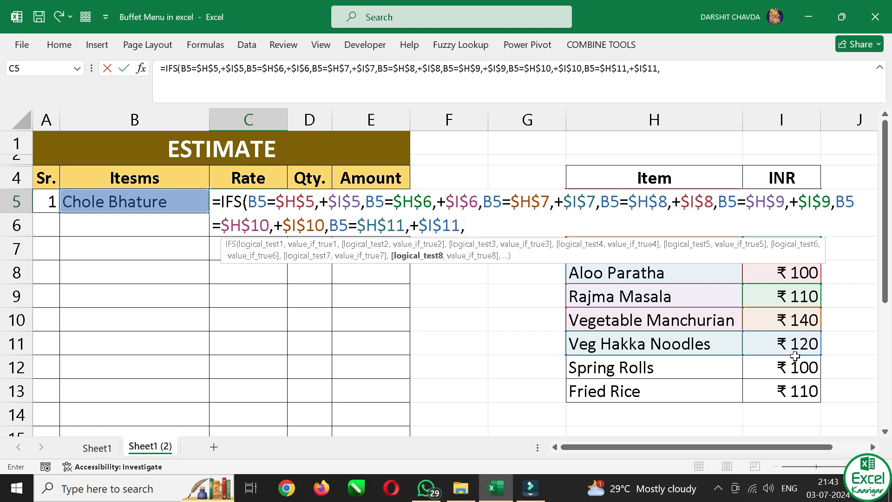
Add the Spring Rolls test to the IFS formula in C5 as B5=$H$12, using an absolute item reference
left_click(114, 200)
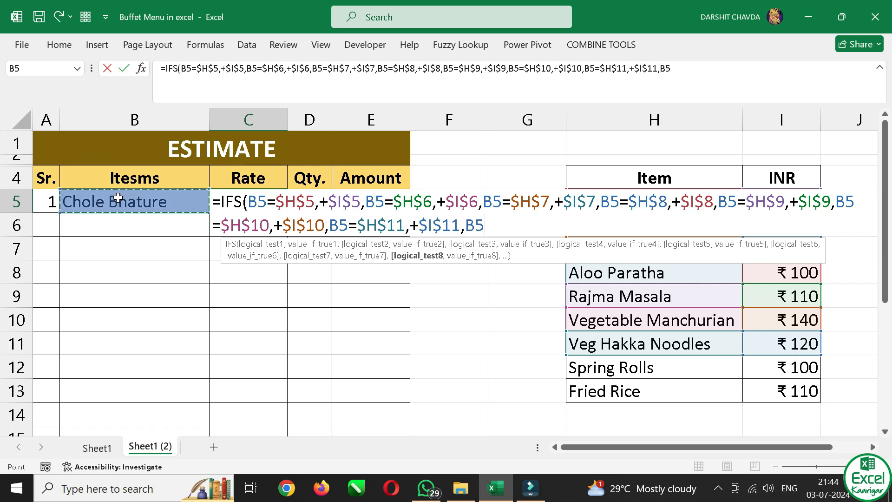
type("=")
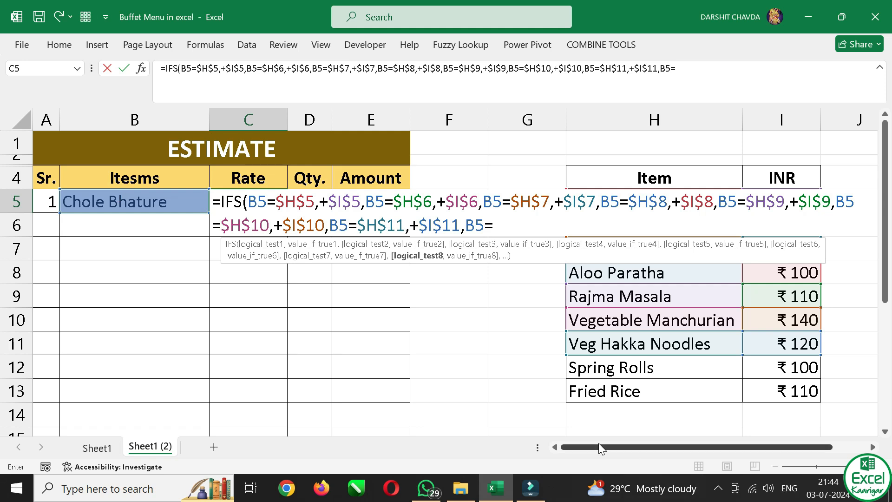
left_click(639, 368)
key("F4")
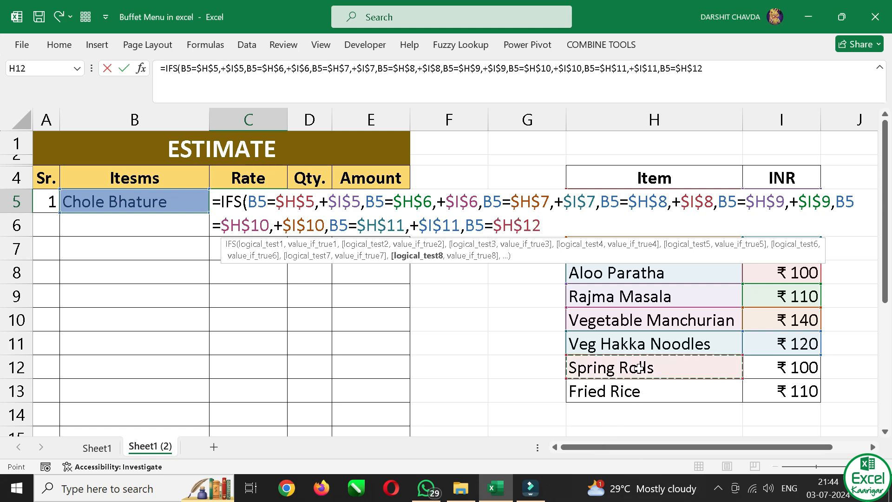
type(",")
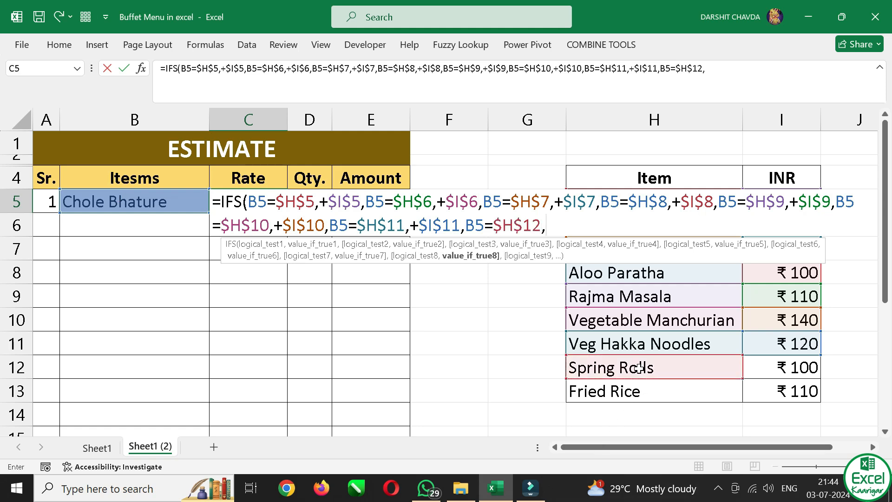
left_click(765, 366)
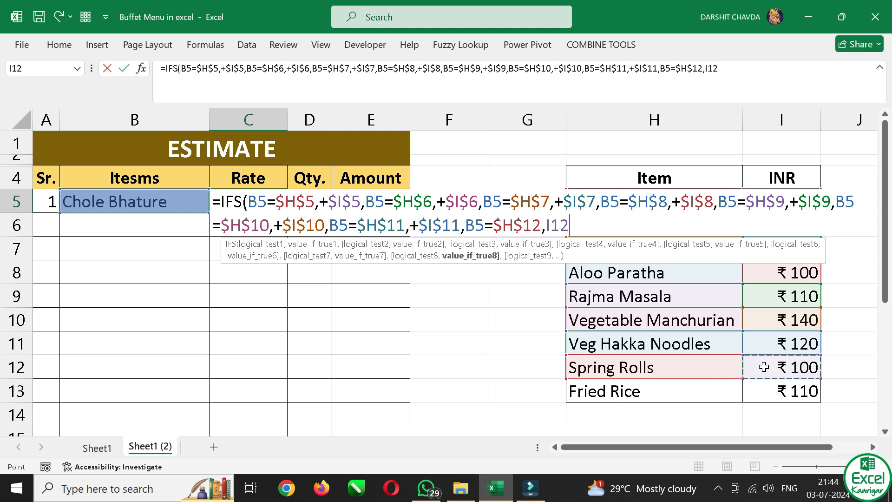
key("BackSpace")
key("BackSpace")
key("BackSpace")
Add Spring Rolls' price as the eighth IFS result in C5, using the absolute reference +$I$12
type("+")
left_click(783, 367)
key("F4")
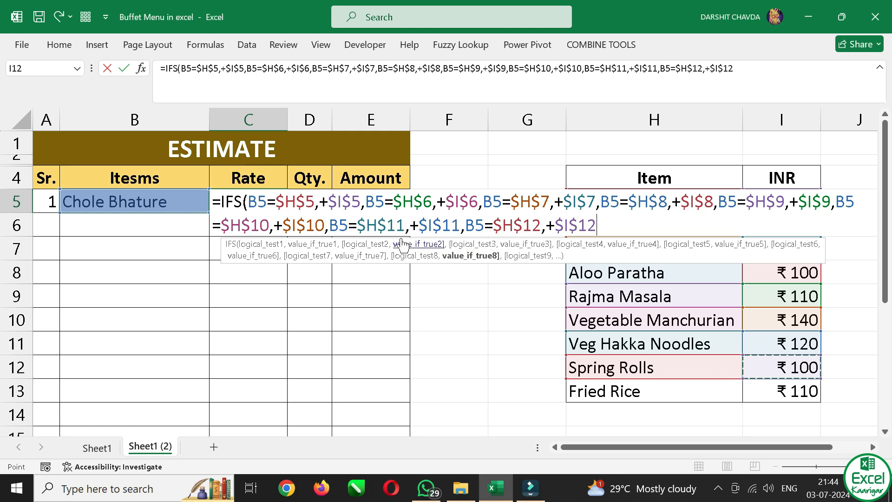
left_click(357, 226)
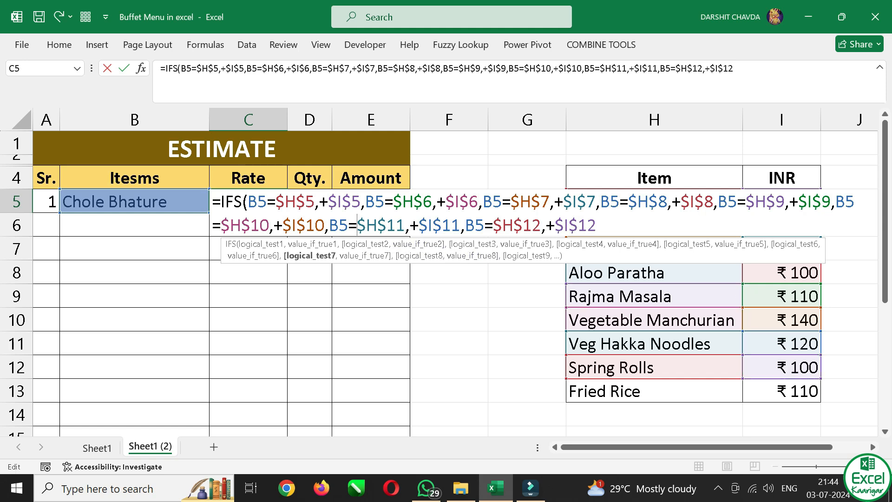
type("+")
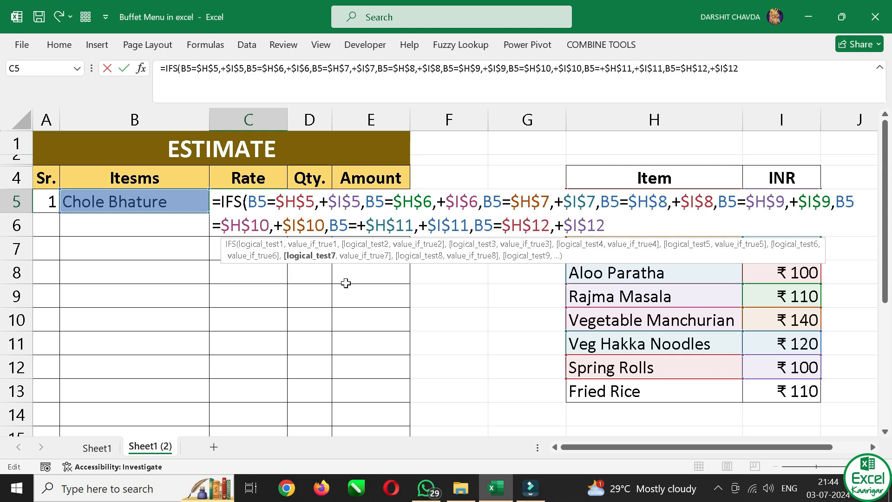
key("BackSpace")
key("End")
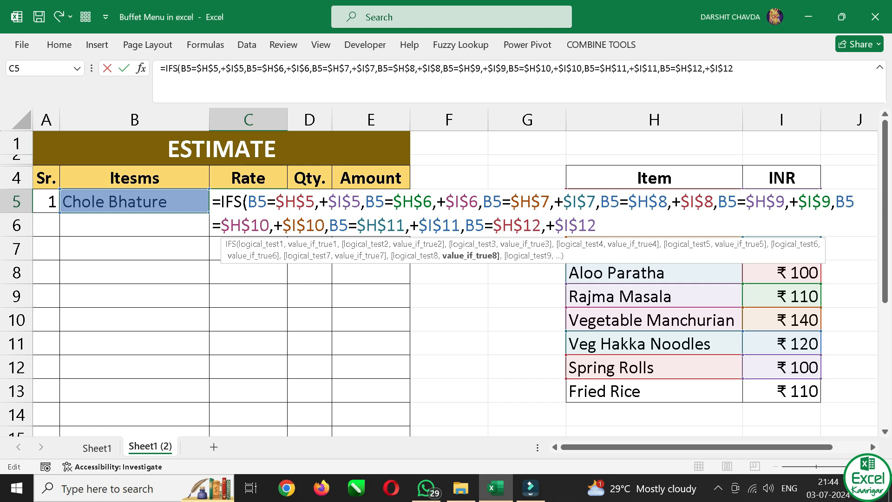
Add the Fried Rice test to the IFS formula in C5 as B5=$H$13, using an absolute item reference
type(",")
left_click(189, 208)
type("=")
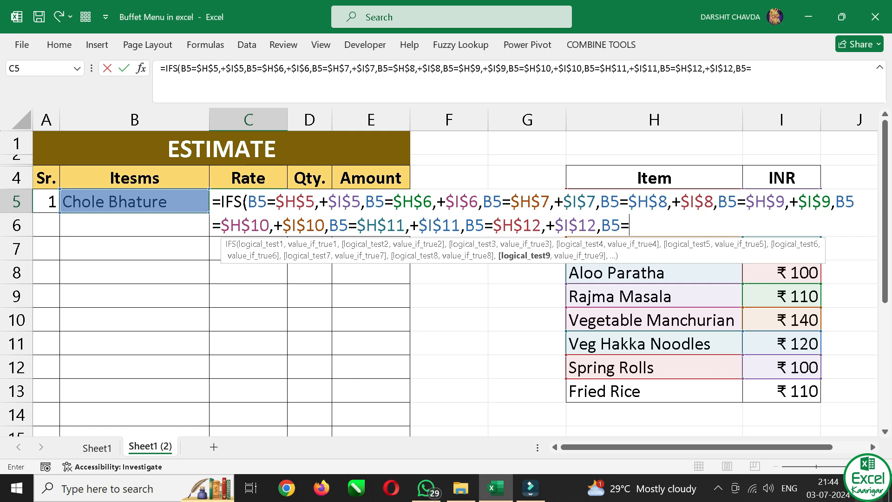
left_click(709, 391)
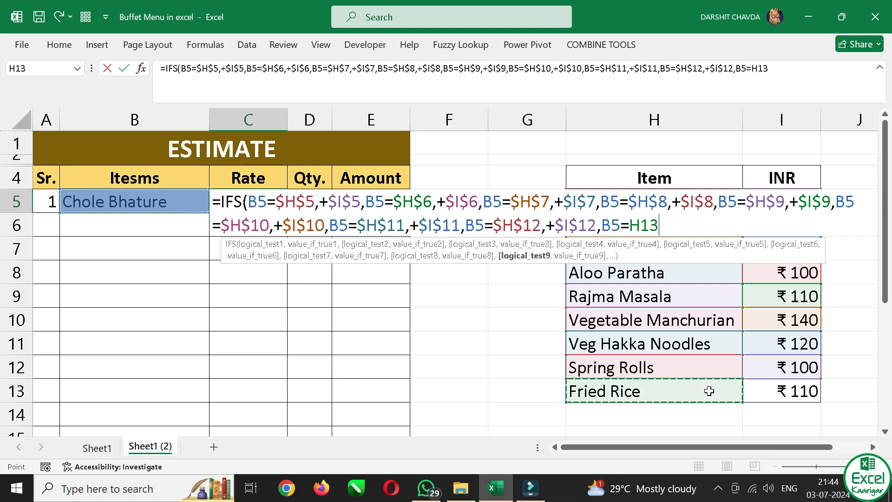
key("F4")
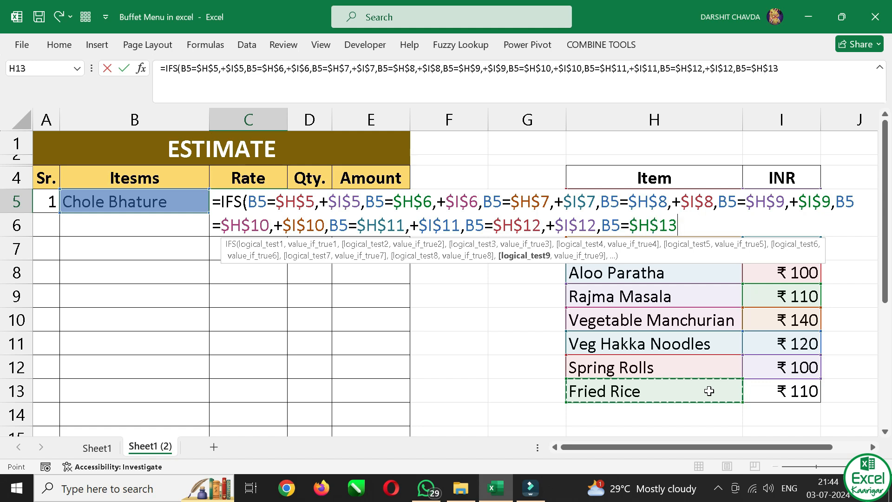
Add Fried Rice's price as +$I$13 for the ninth IFS result in C5, then close and enter the formula
type(",+")
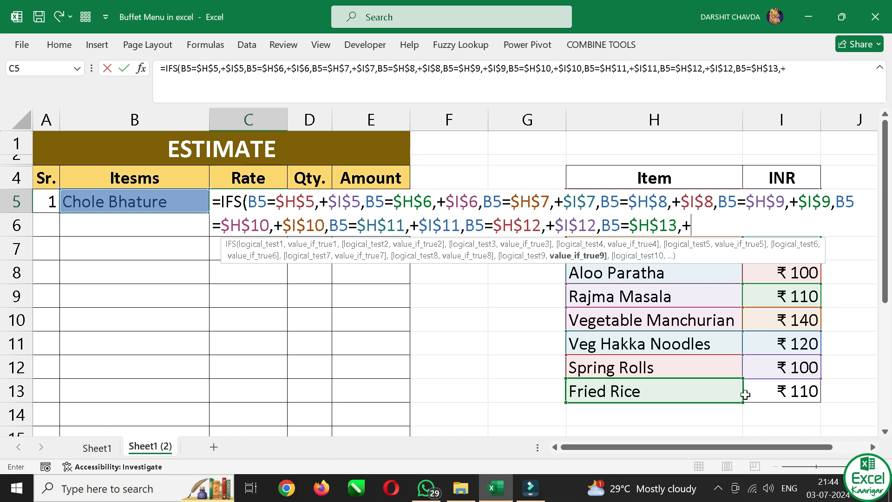
left_click(767, 394)
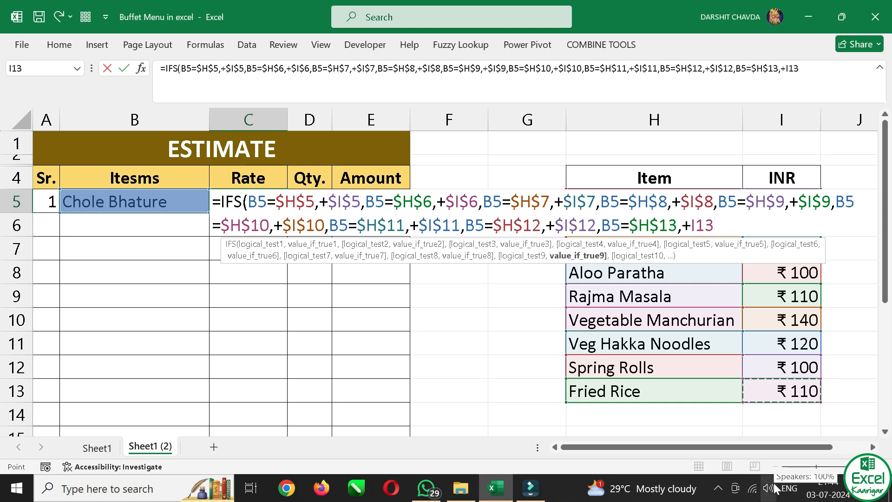
key("F4")
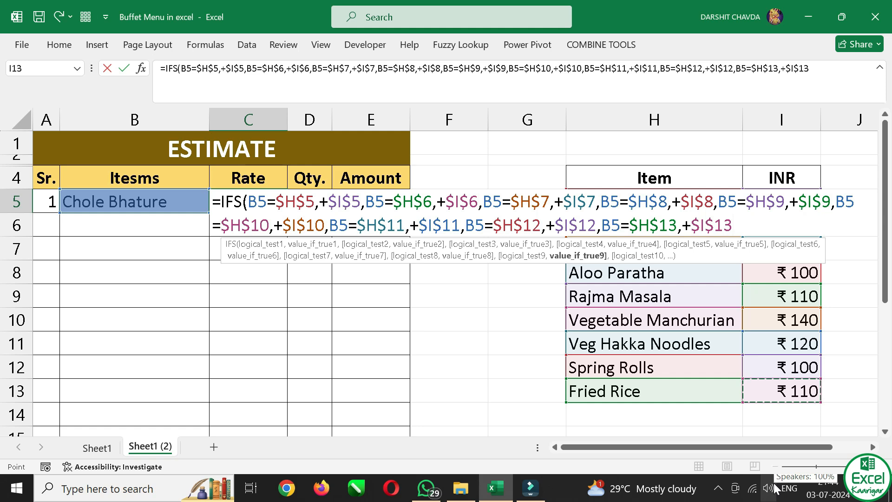
type(")")
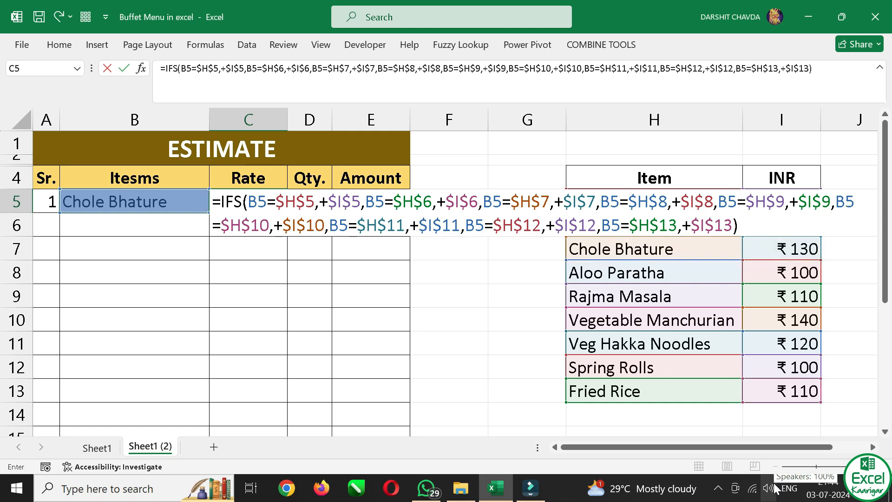
key("Return")
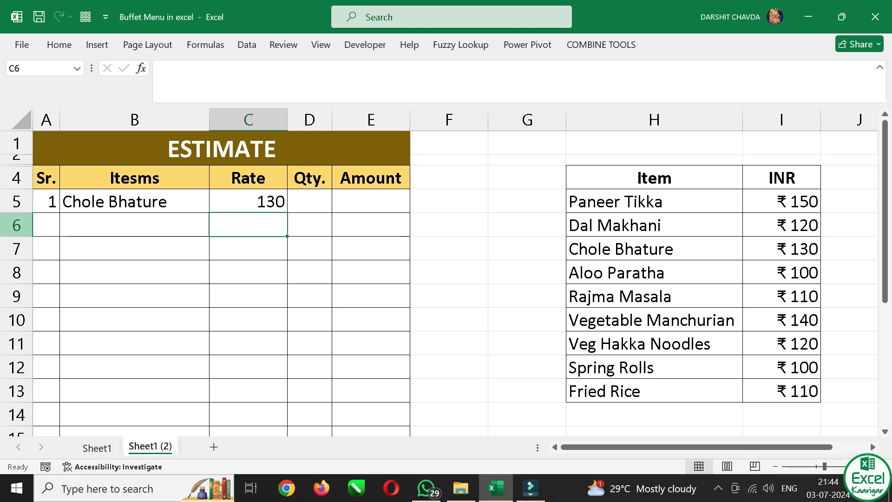
Compare Chole Bhature's rate with the price table, then choose Vegetable Manchurian as the item in B5 to test the formula
left_click(159, 203)
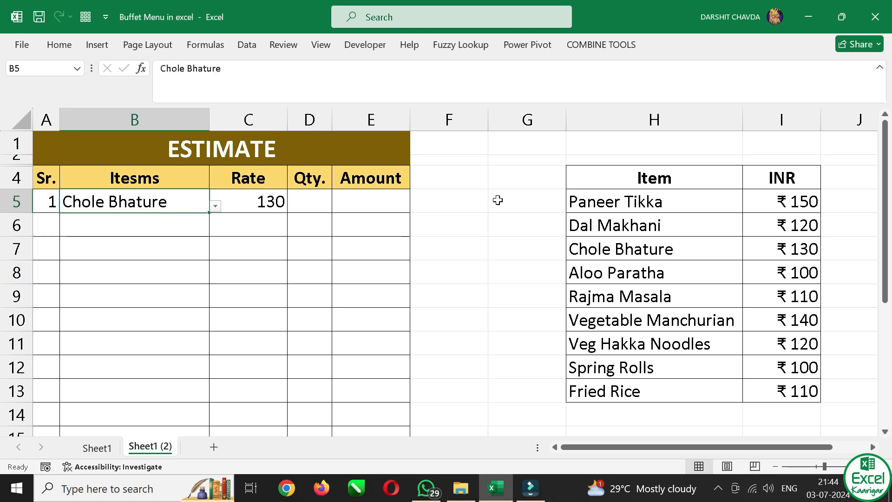
left_click(778, 253)
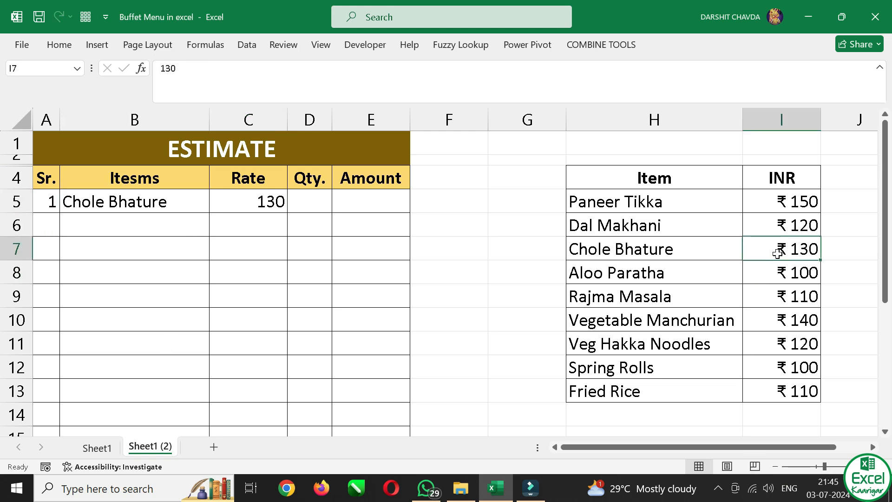
left_click(181, 206)
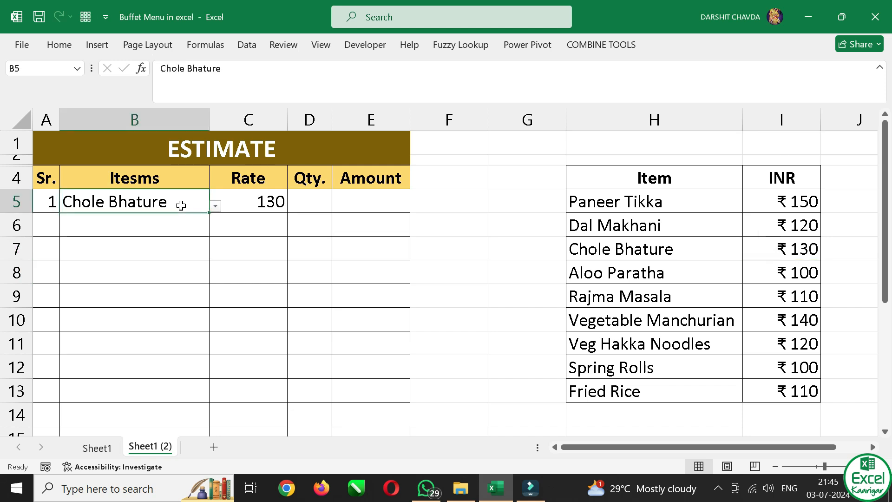
key("alt+Down")
key("Down")
key("Down")
key("Down")
key("Return")
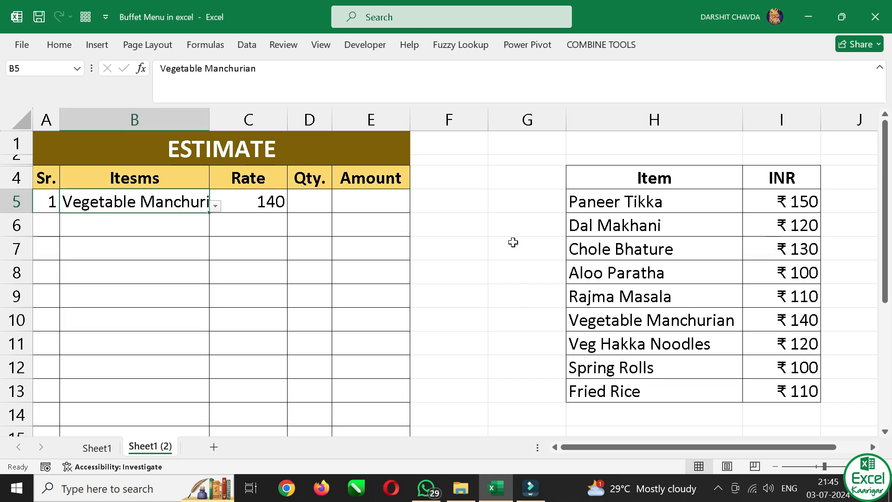
Examine the IFS formula in C5 and the item and price cells it references, leaving the formula unchanged
left_click(251, 195)
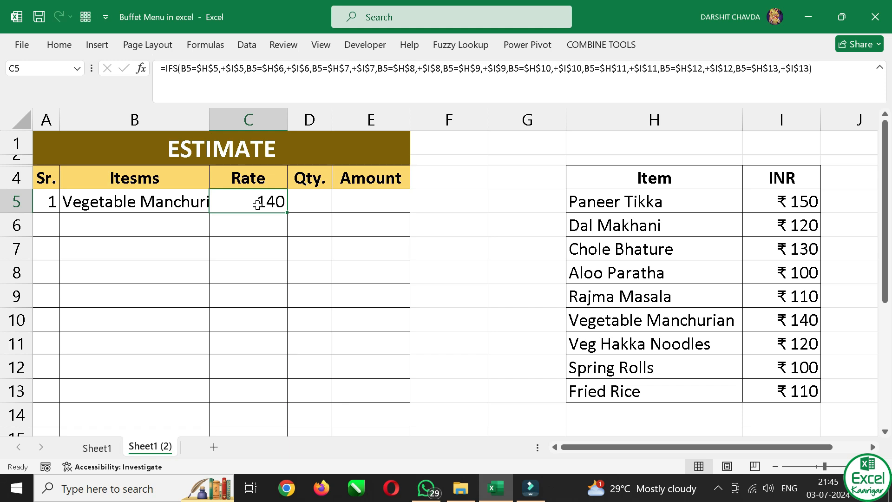
double_click(257, 205)
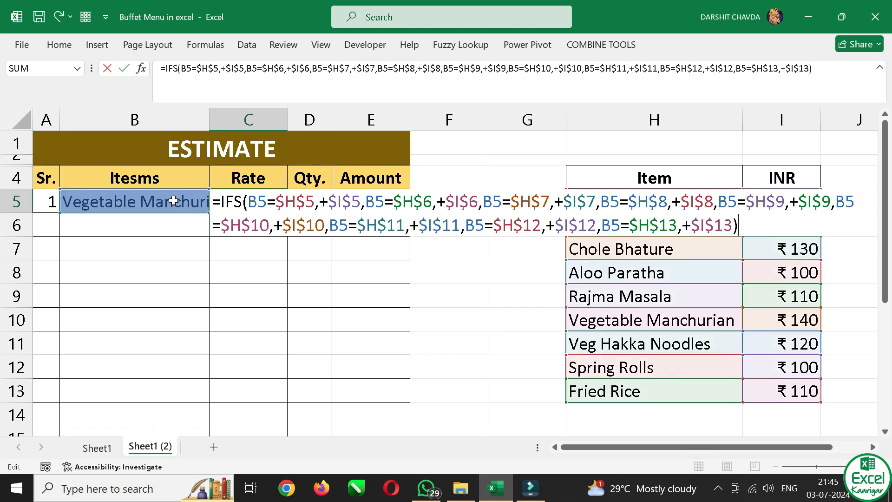
key("ctrl+Return")
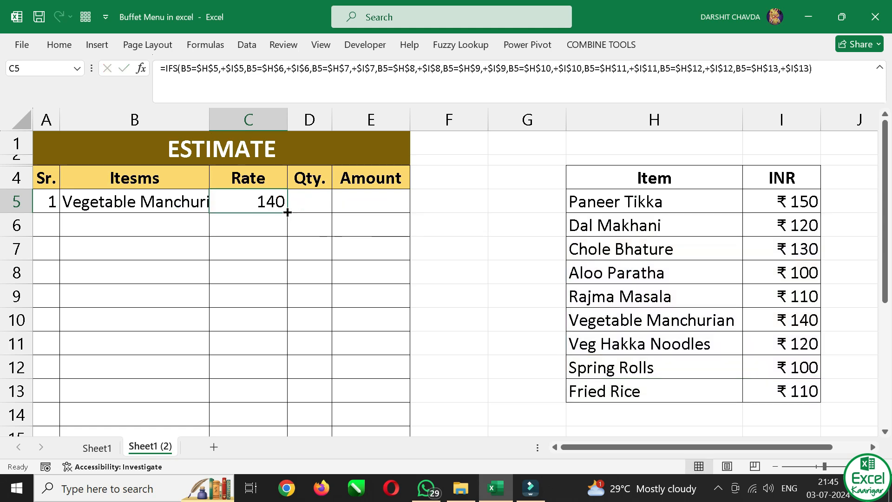
left_click(185, 204)
left_click(226, 200)
double_click(250, 200)
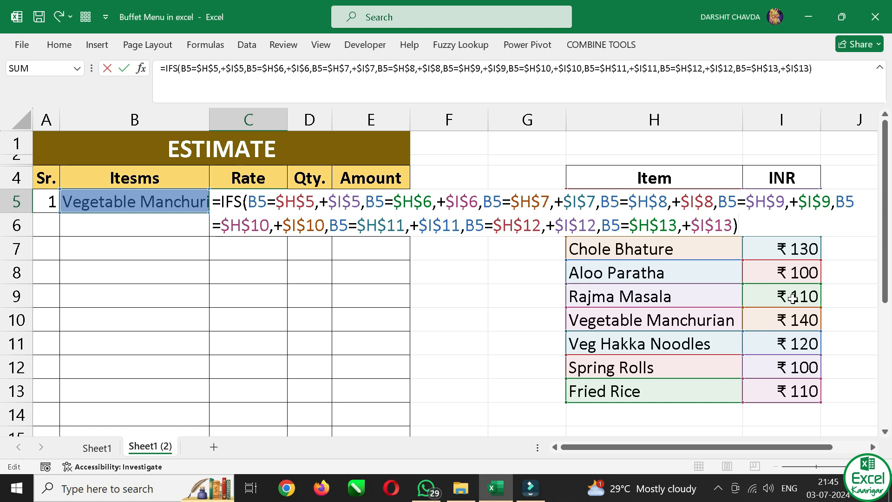
key("Return")
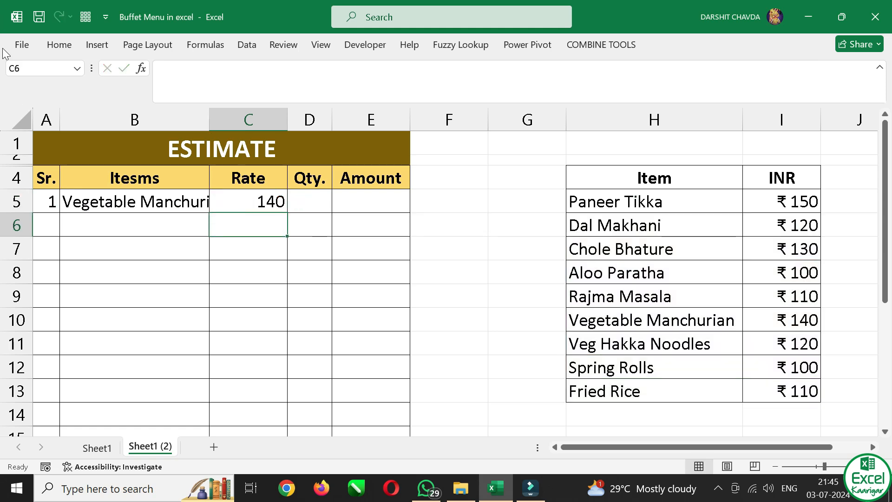
Try to autofill the IFS formula from C5 down the Rate column
left_click(255, 199)
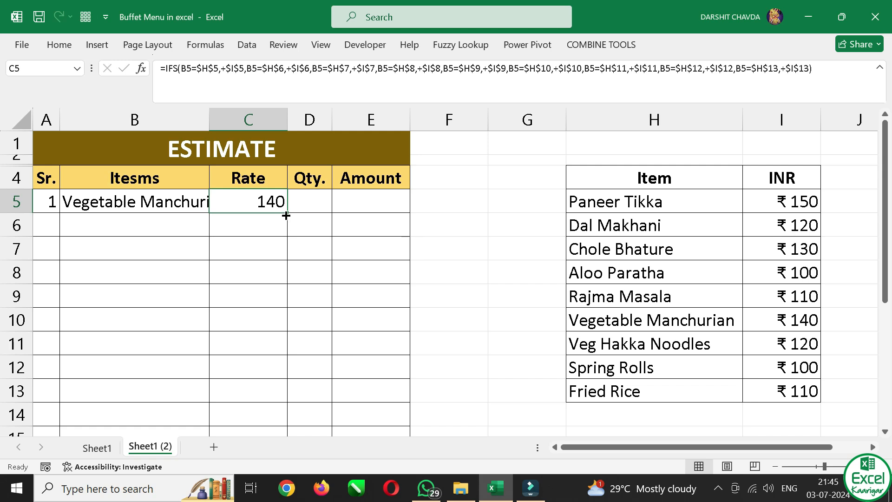
double_click(288, 213)
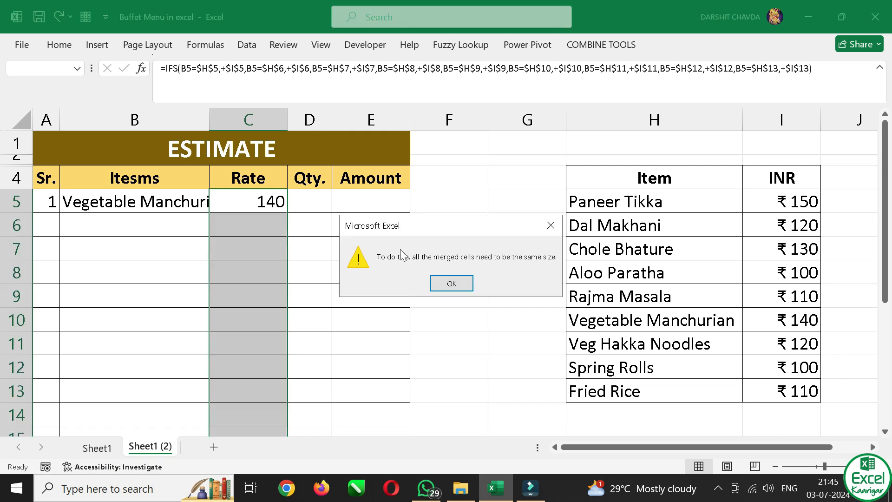
left_click(443, 280)
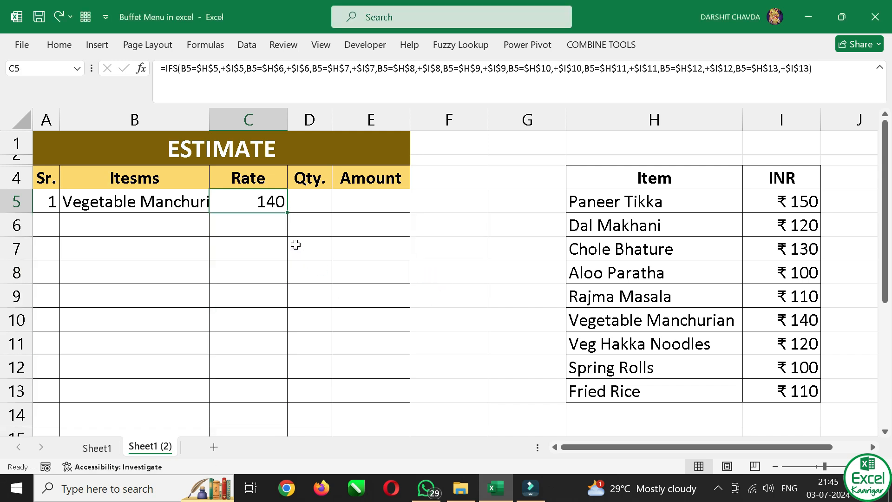
Fill the IFS rate formula from C5 down through C16, the last item row above Total Amount
left_click_drag(261, 201, 267, 364)
scroll(267, 362, "down", 2)
key("ctrl+d")
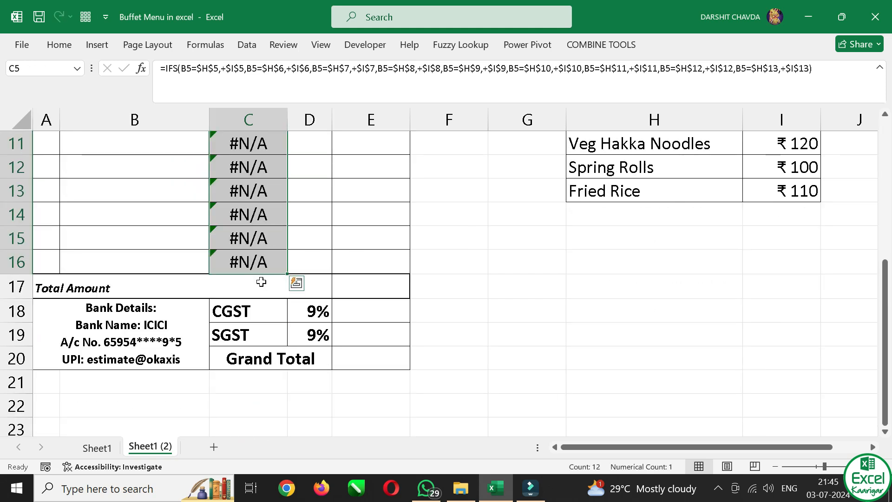
Check the copied rate formula in C6, then clear the item in B5 and select the rate cell C5
scroll(260, 279, "up", 3)
left_click(248, 210)
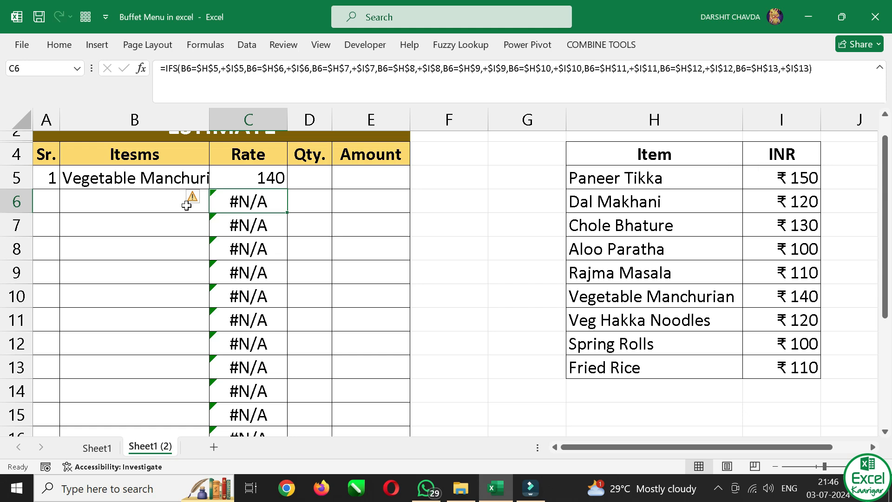
left_click(159, 207)
left_click(167, 185)
key("Delete")
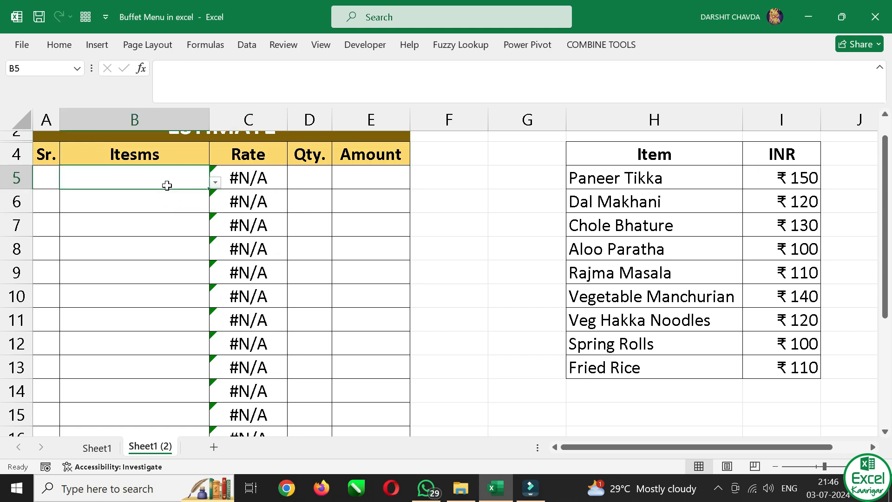
left_click(226, 178)
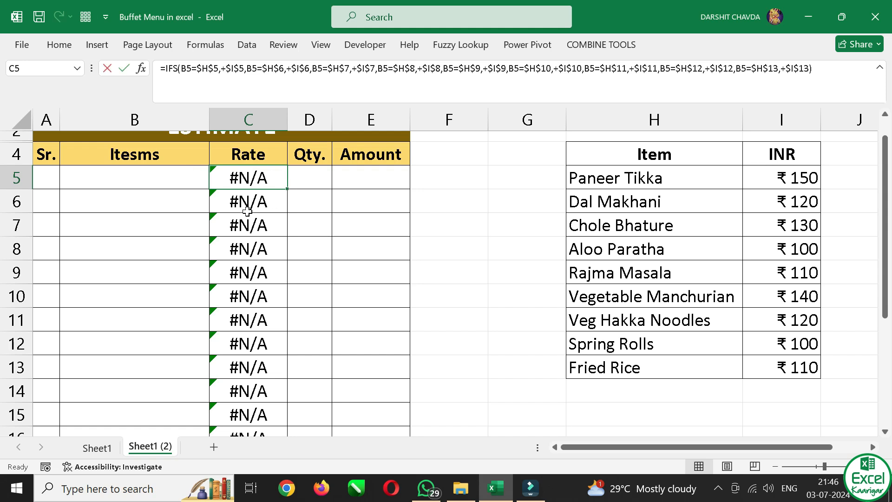
Wrap the IFS formula in C5 in IFERROR, with an empty text "" as the value if error
key("F2")
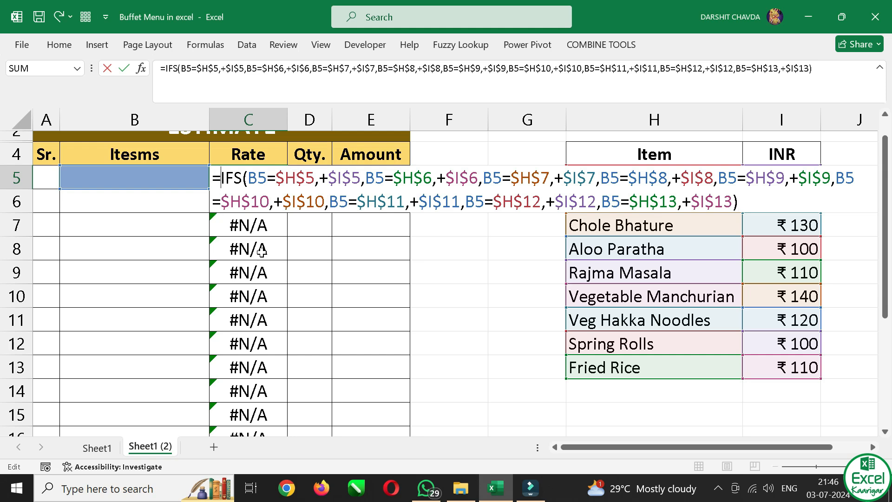
type("ife")
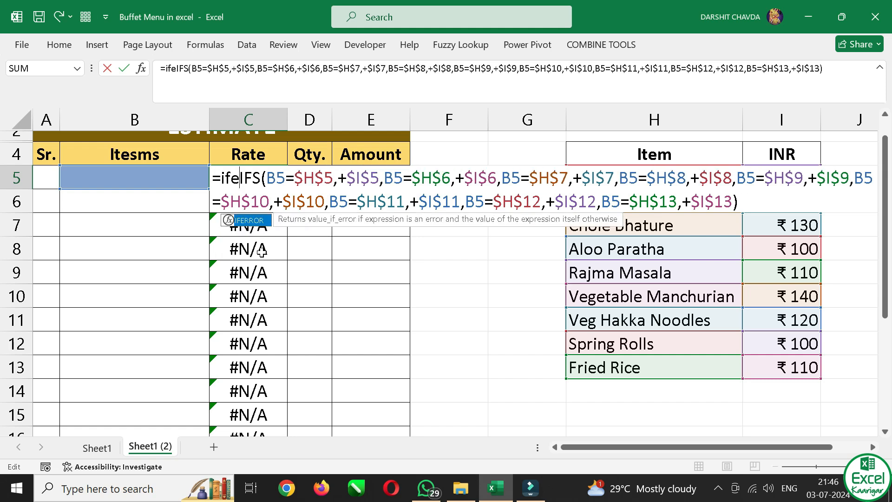
key("Tab")
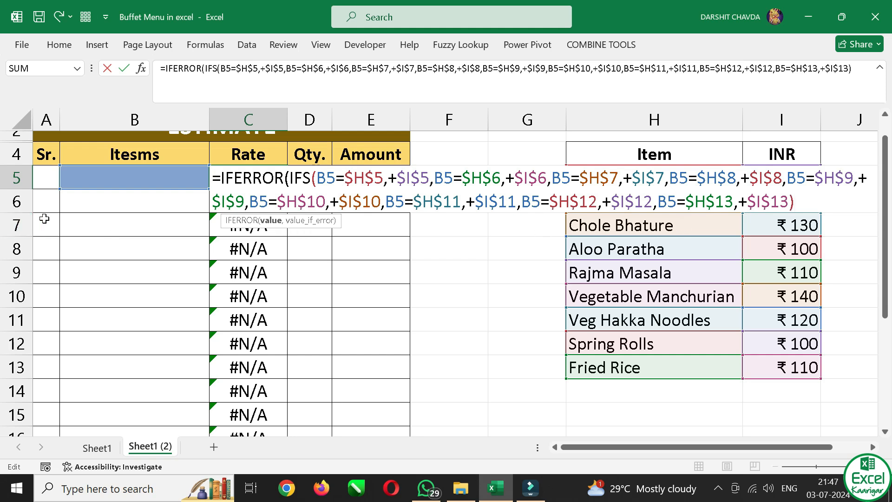
type(",\"\"")
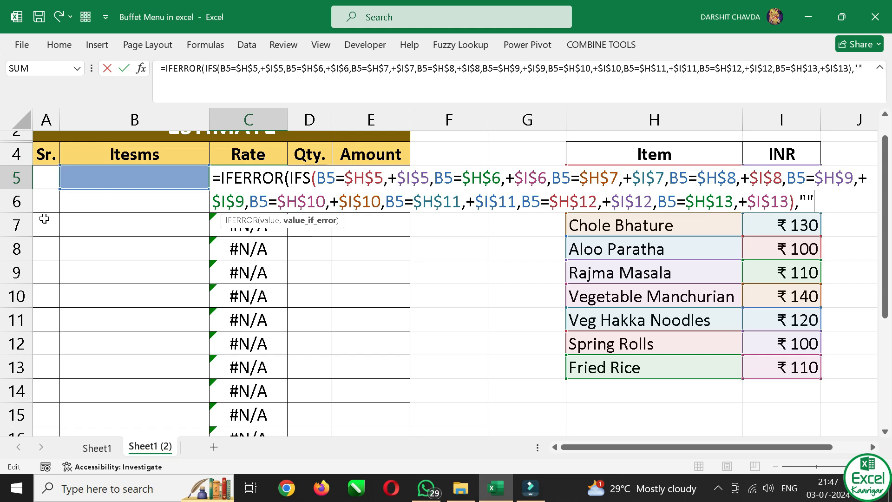
type(")")
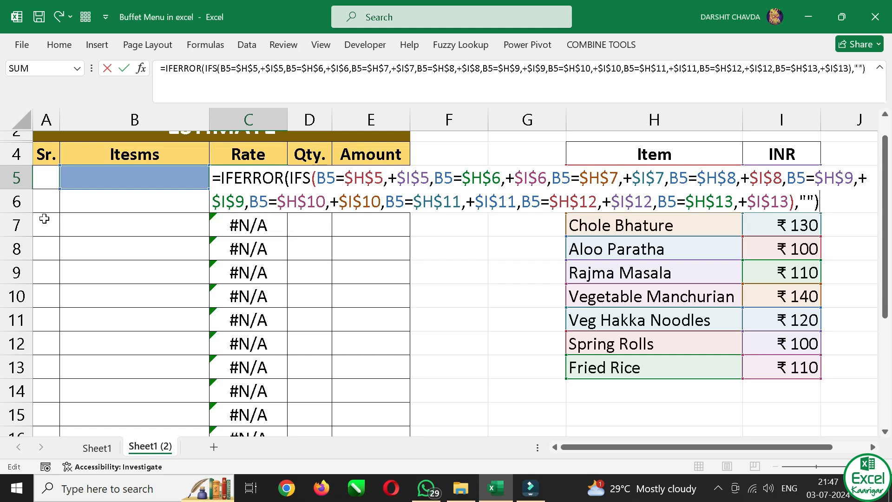
key("Return")
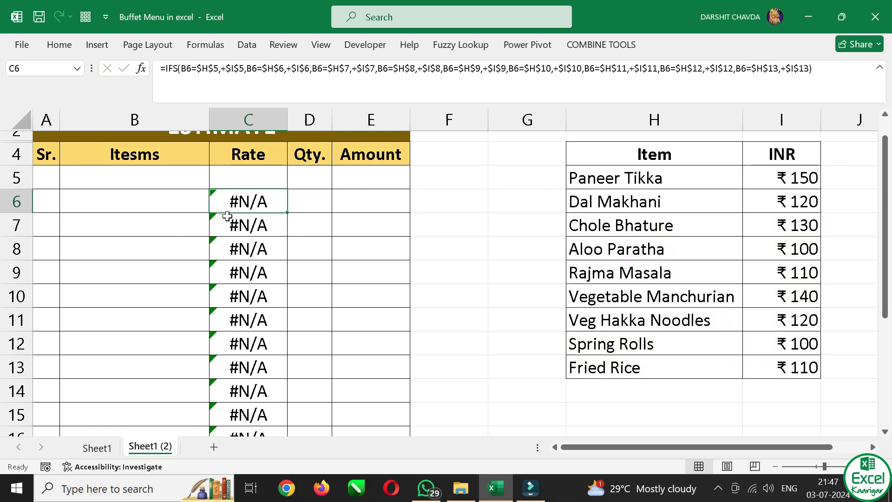
Fill the IFERROR rate formula from C5 down through C16, the last item row above Total Amount
left_click(277, 168)
left_click_drag(265, 183, 236, 374)
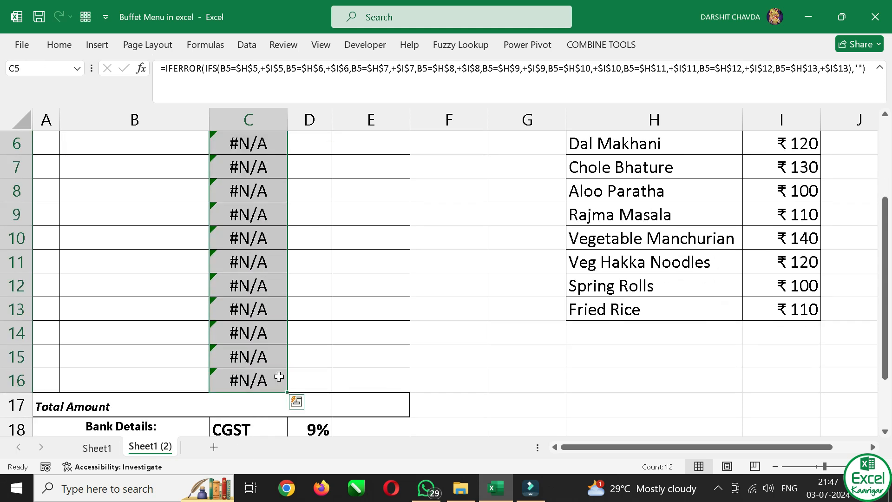
key("ctrl+d")
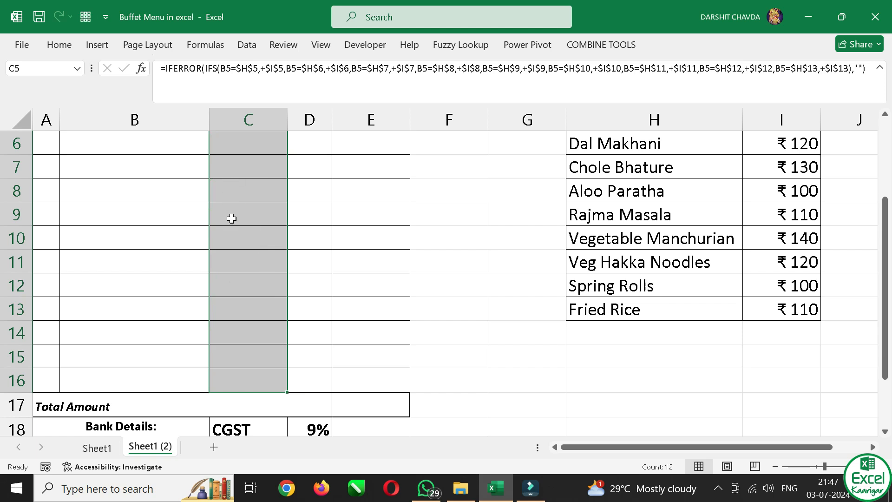
scroll(232, 218, "up", 2)
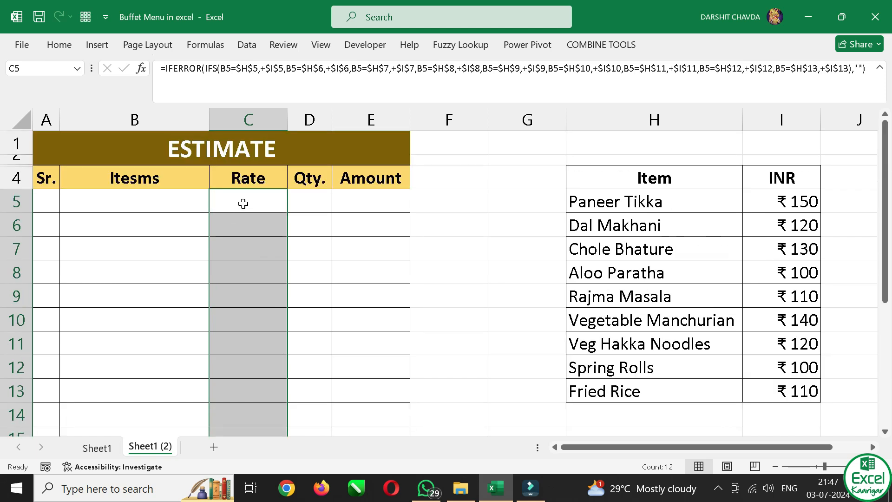
Check the copied IFERROR formulas in the Rate column at C5, C8 and C10 and the item cell B5
left_click(243, 204)
left_click(245, 267)
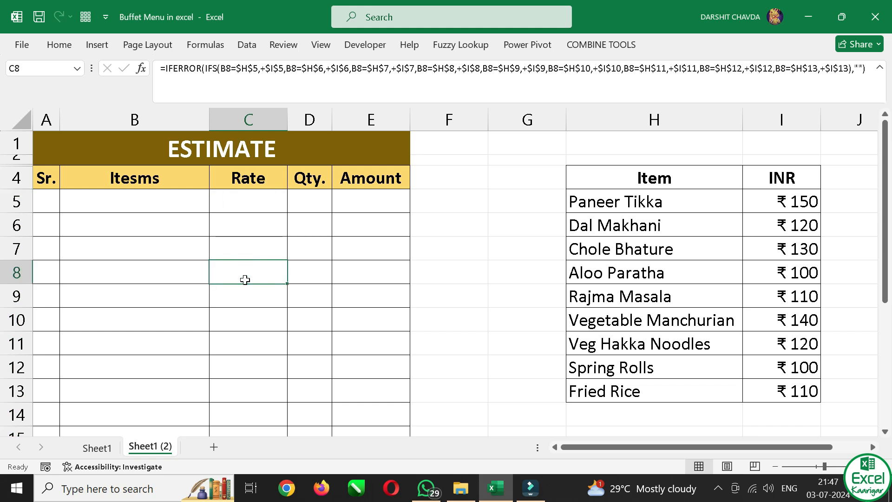
left_click(243, 318)
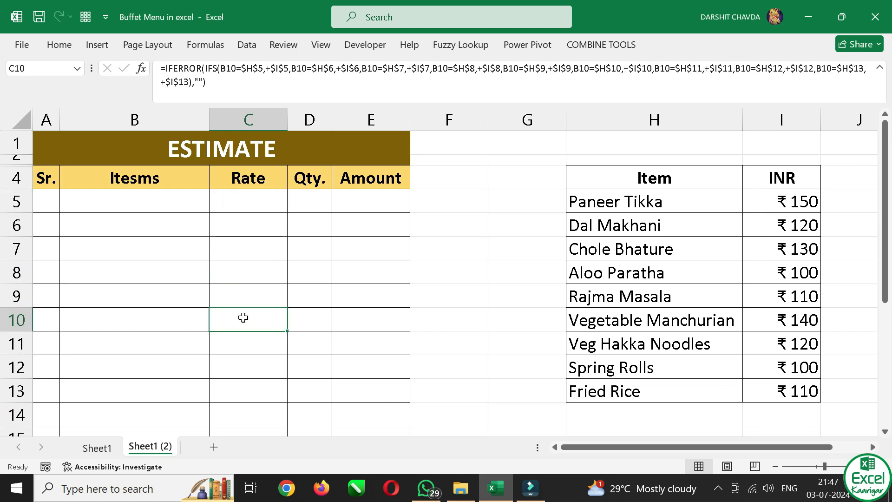
left_click(168, 207)
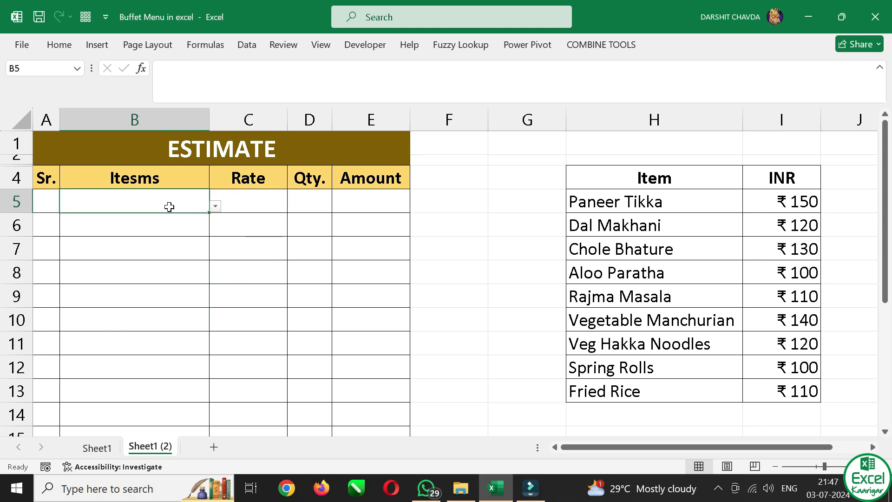
left_click(237, 203)
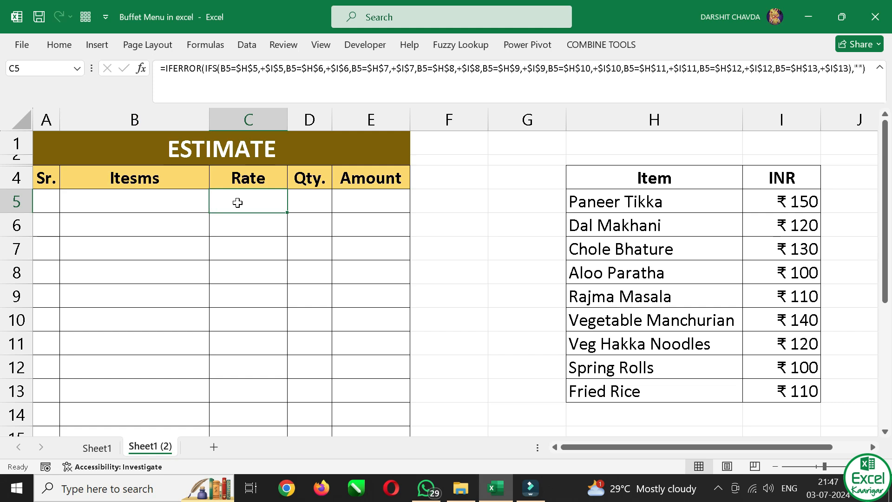
Choose Chole Bhature from the item dropdown list in B5 and check its rate in C5
left_click(92, 202)
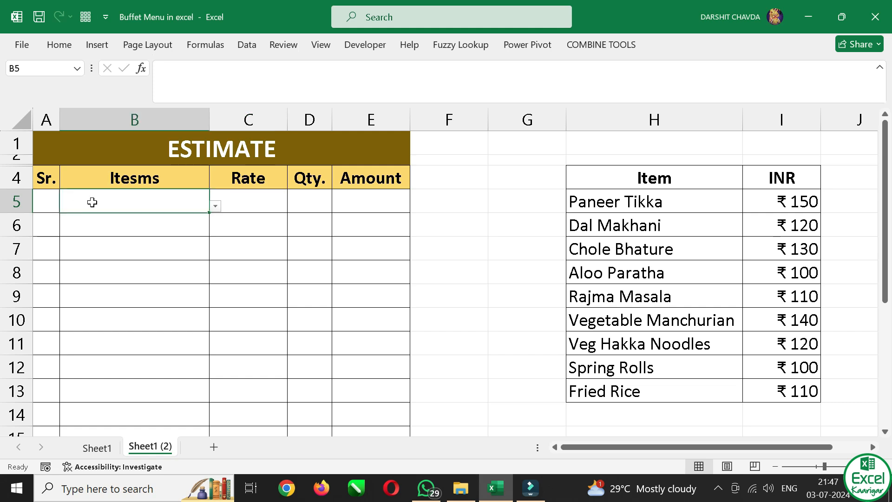
key("alt+Down")
key("Down")
key("Down")
key("Return")
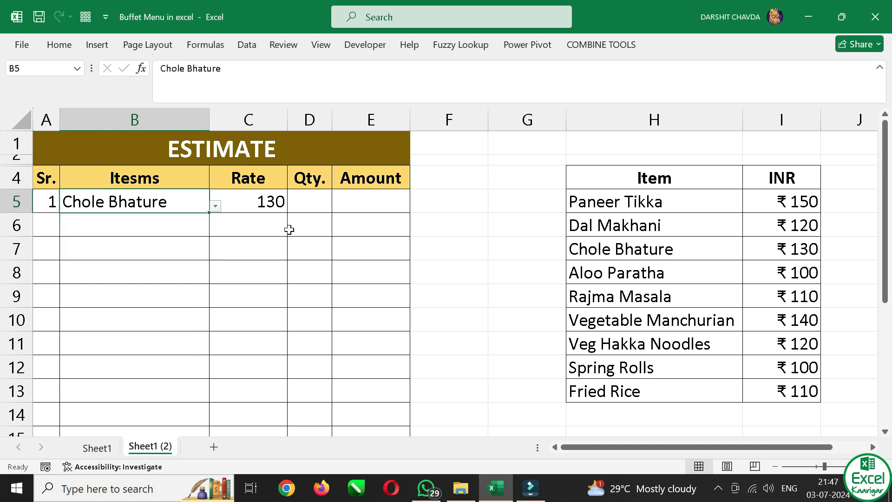
left_click(251, 208)
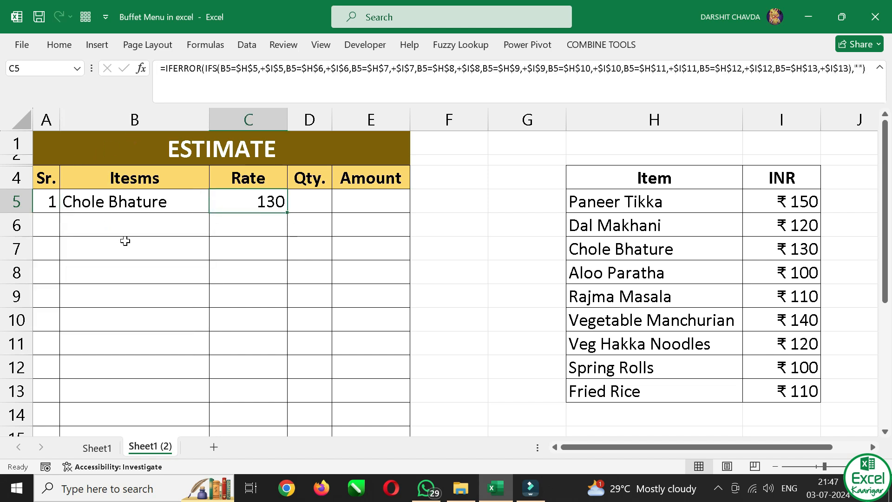
Choose Aloo Paratha from the item dropdown list in B6 and check its serial number and rate cells
left_click(96, 222)
key("alt+Down")
key("Down")
key("Down")
key("Down")
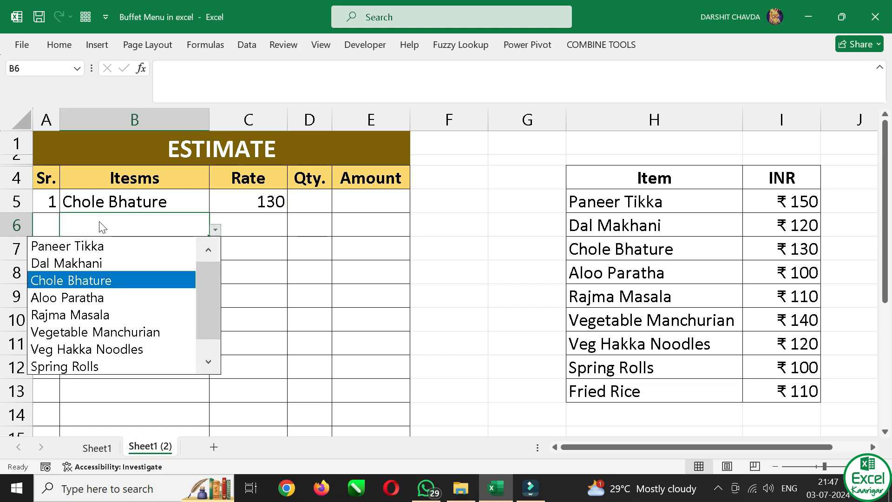
key("Return")
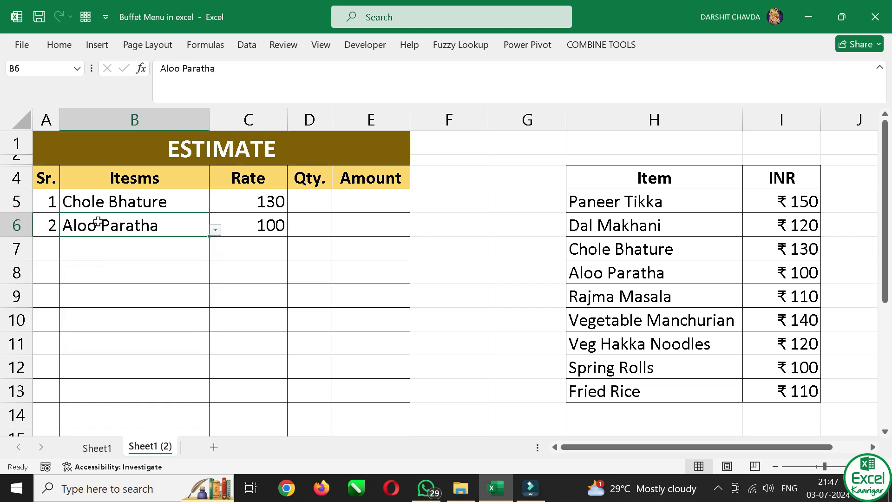
left_click(42, 233)
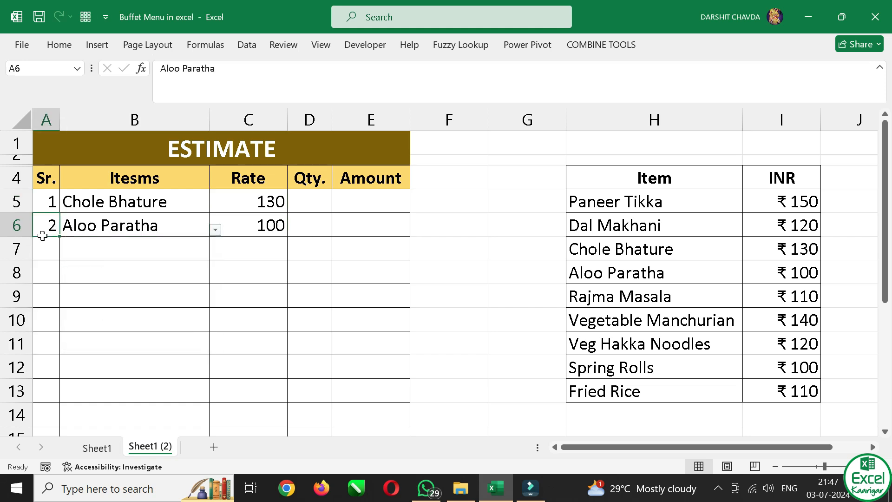
left_click(261, 233)
left_click(321, 200)
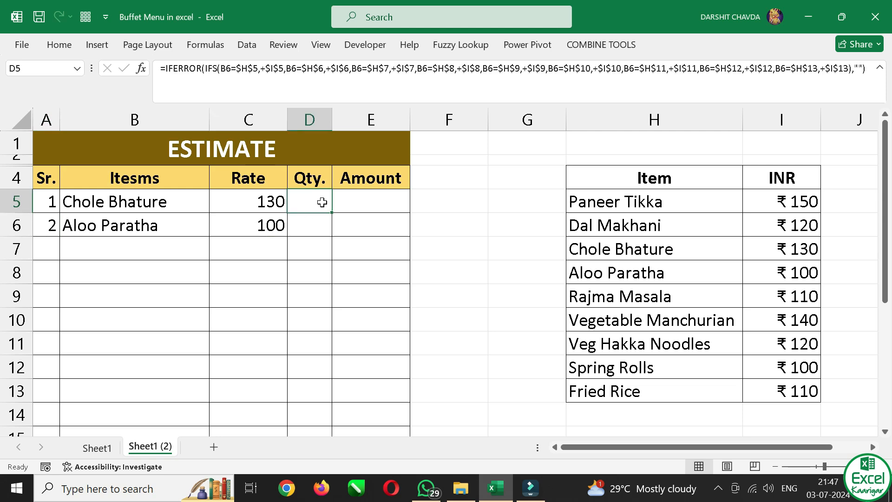
Start an IF formula in Amount cell E5 that tests C5*D5=0, followed by an empty text ""
left_click(368, 202)
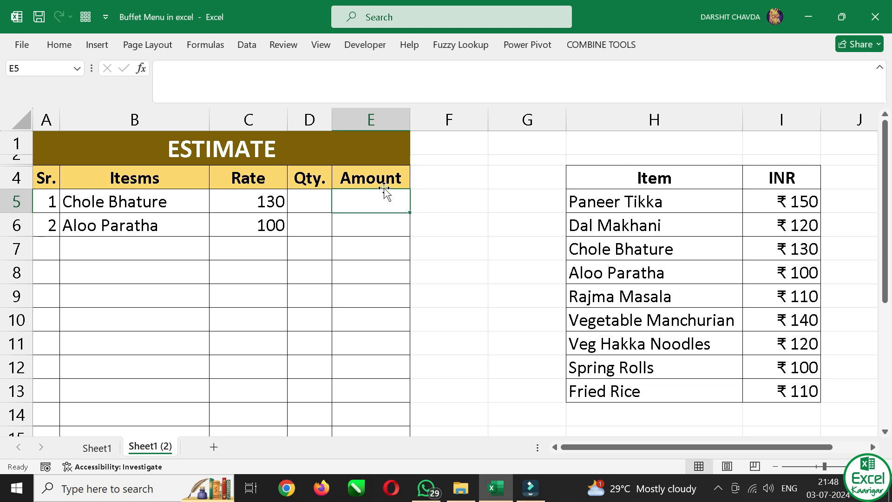
type("=")
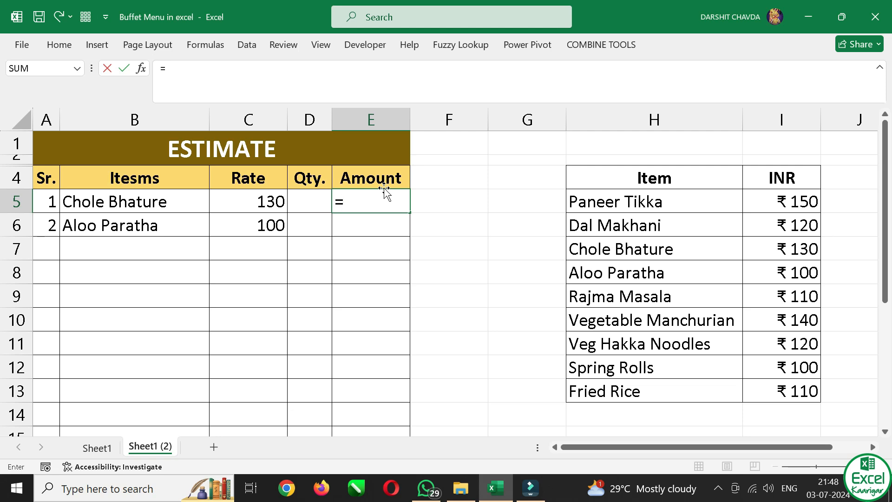
type("IF(")
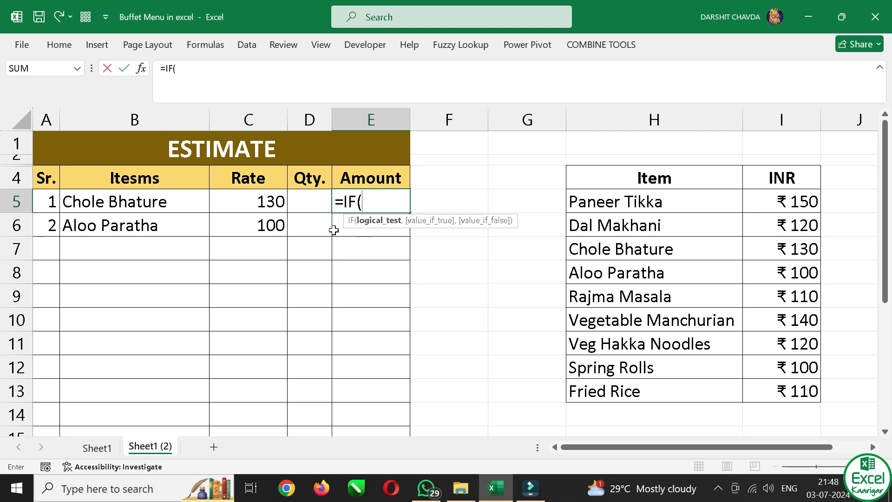
left_click(254, 207)
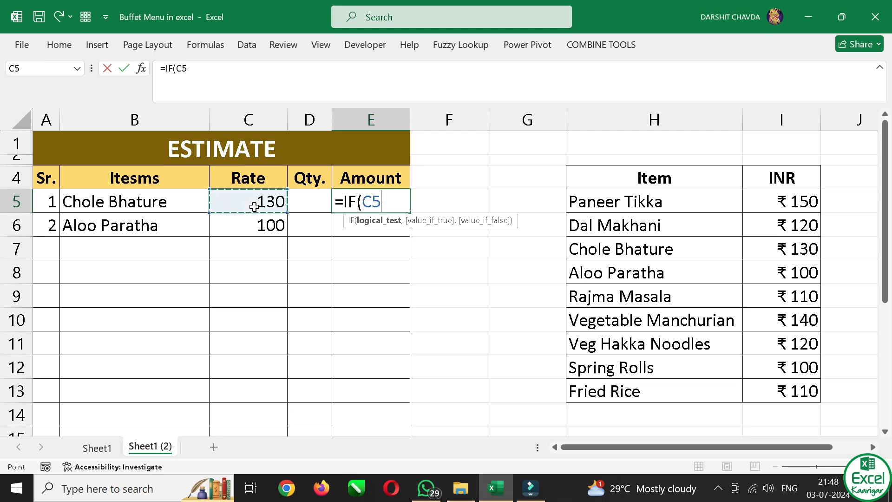
type("*")
left_click(306, 207)
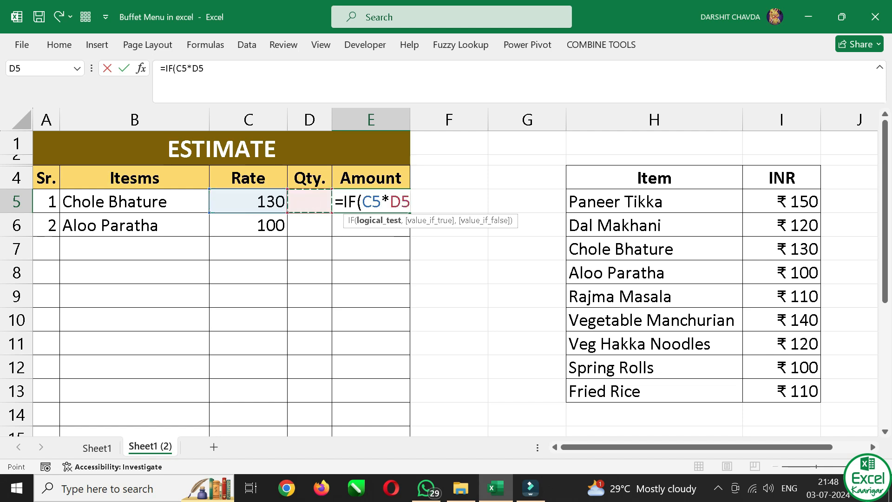
type("-")
key("BackSpace")
type("=0")
type("\"\"")
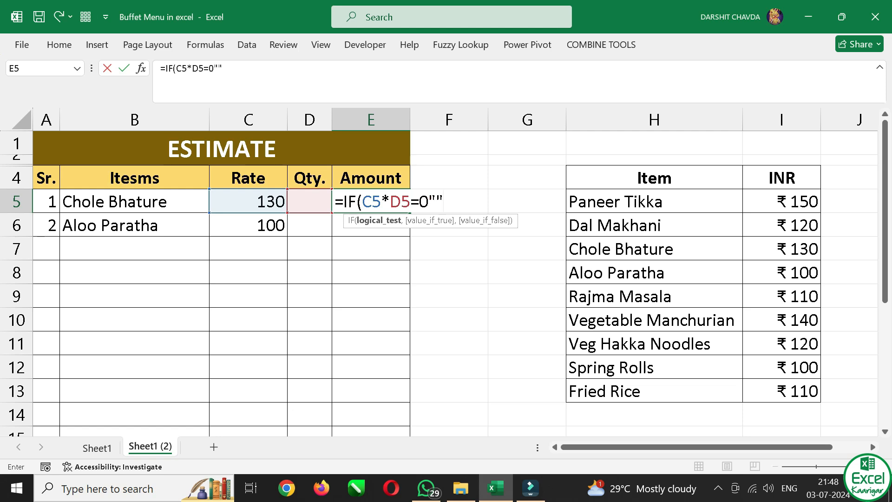
type(",")
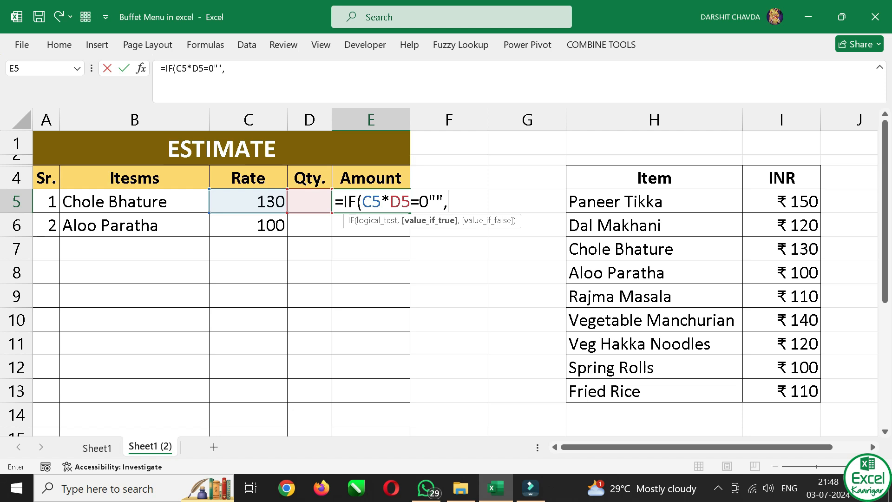
type("C5")
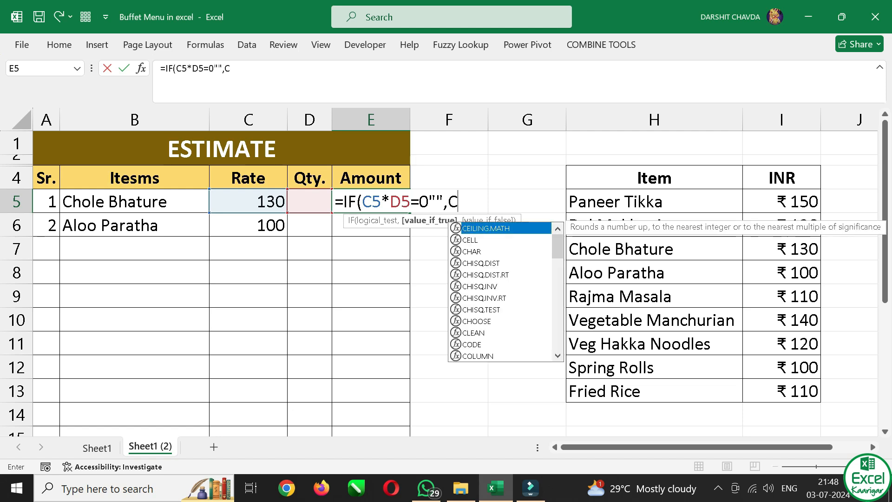
type("*D")
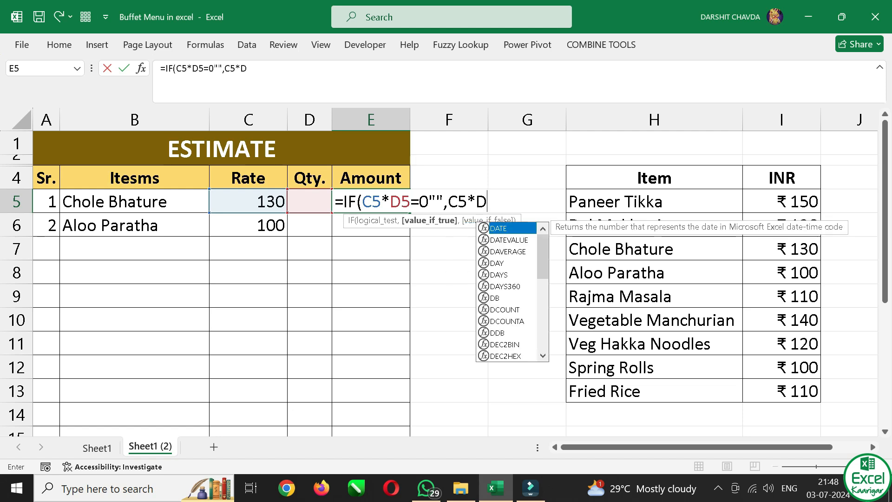
type("5")
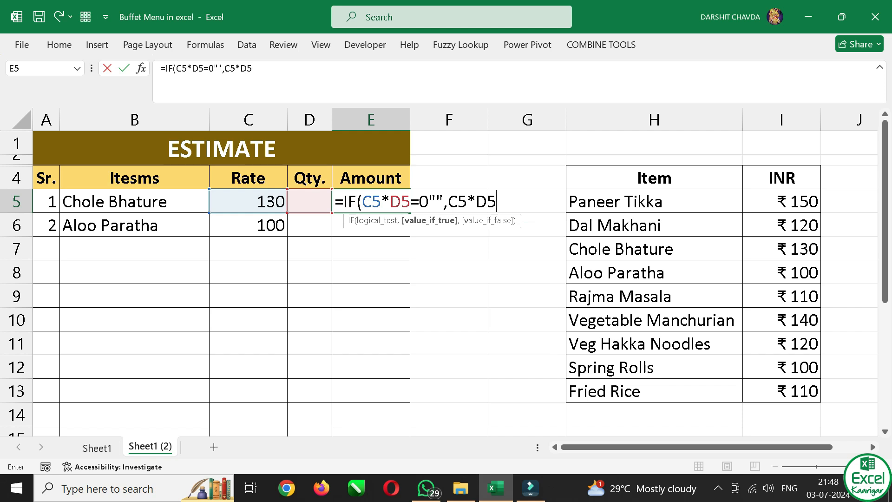
type(")")
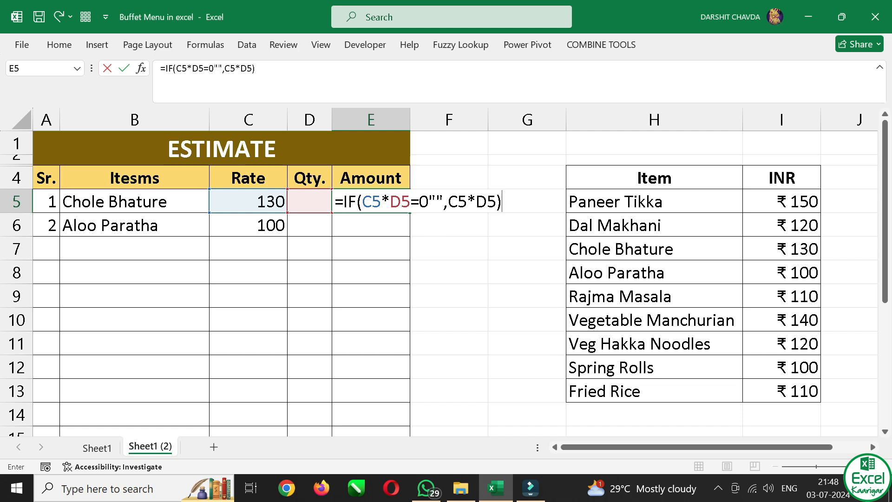
Add C5*D5 as the last argument of the E5 formula, close the bracket and try to enter it
key("Return")
key("Return")
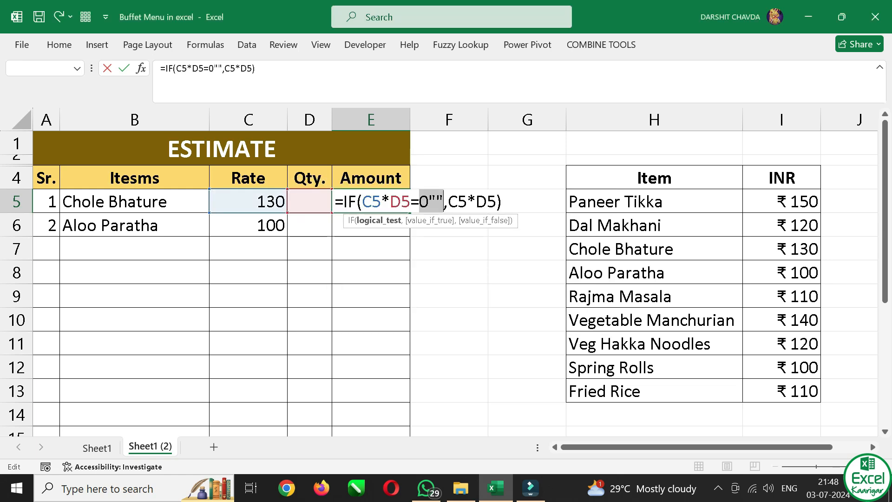
Insert the missing comma after 0 and enter the E5 formula as =IF(C5*D5=0,"",C5*D5)
left_click(429, 203)
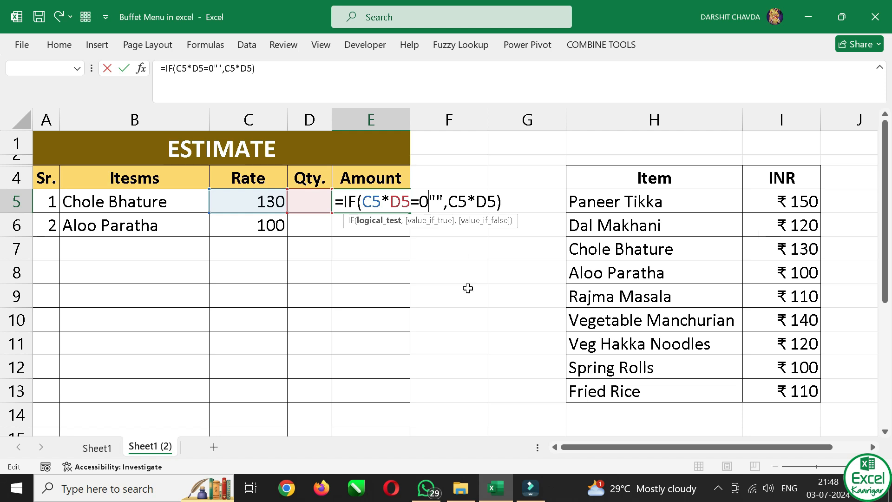
type(",")
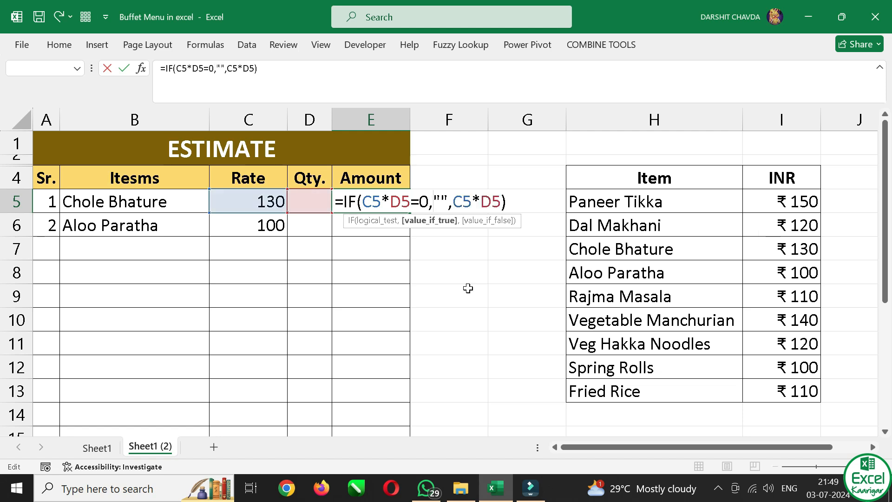
key("Return")
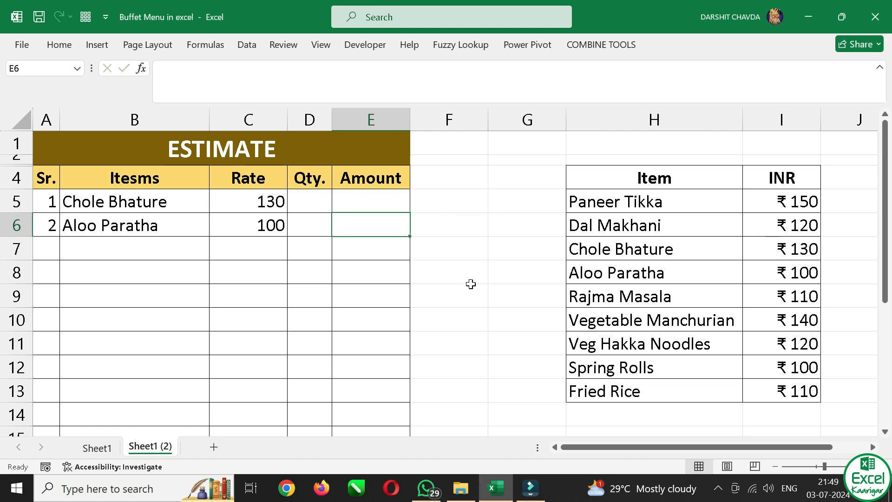
Test the Amount formula by entering quantity 1 in D5 and replacing it with 2
left_click(319, 201)
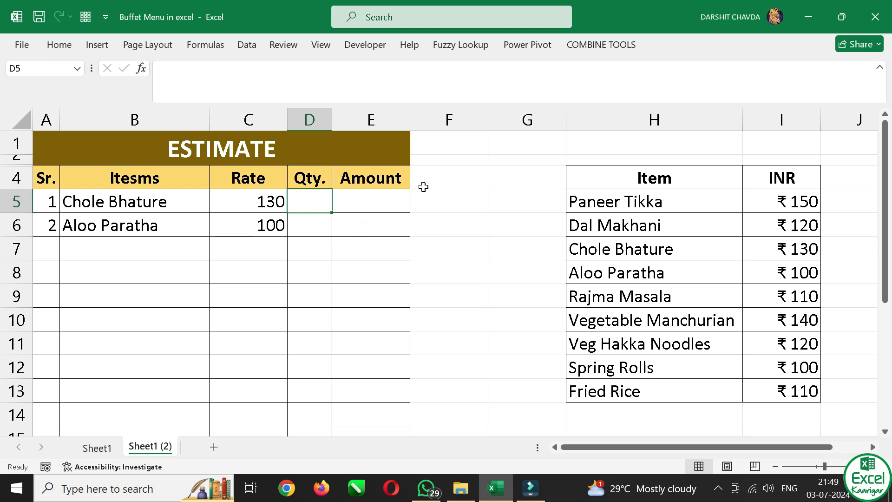
type("1")
key("Return")
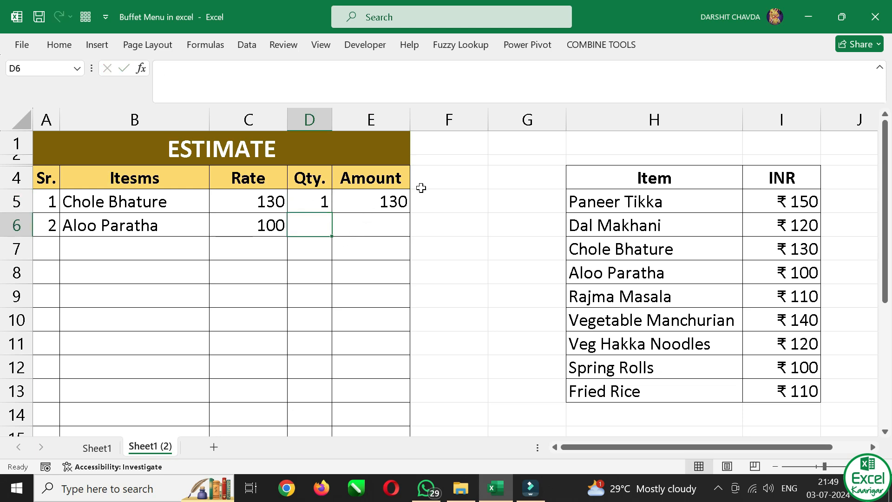
left_click(326, 201)
type("2")
key("Return")
Copy the E5 Amount formula down the column through row 16
left_click(408, 208)
mouse_move(408, 211)
left_mouse_down()
mouse_move(388, 249)
mouse_move(355, 458)
mouse_move(347, 394)
mouse_move(398, 355)
mouse_move(393, 363)
left_mouse_up()
scroll(376, 313, "up", 2)
Inspect the copied Amount formulas in E6 and E7 alongside their quantity cells and the original in E5
left_click(362, 222)
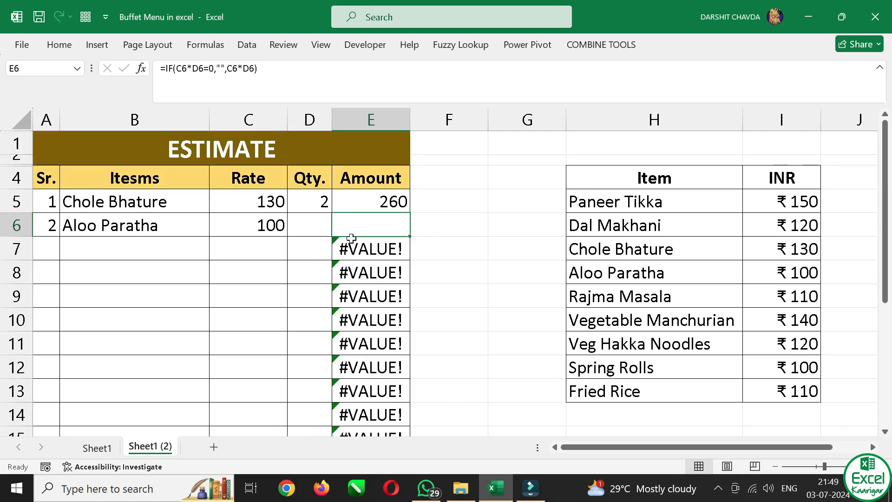
left_click(309, 225)
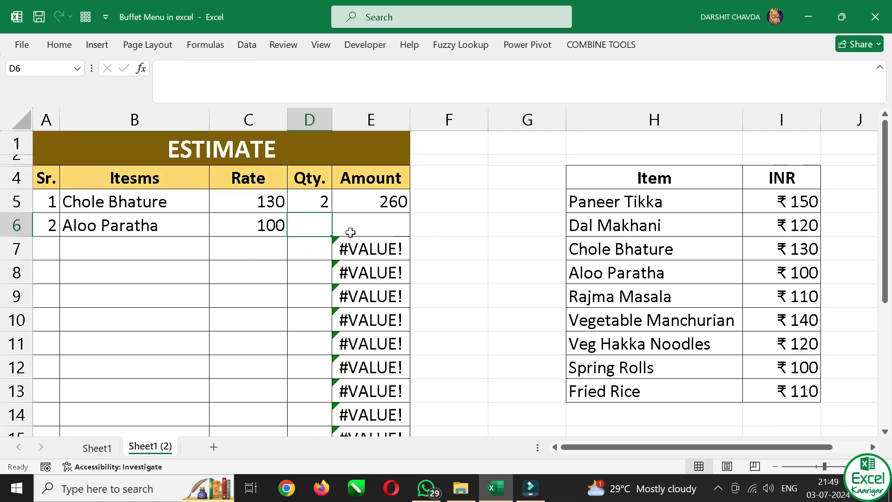
left_click(368, 227)
key("F2")
key("Escape")
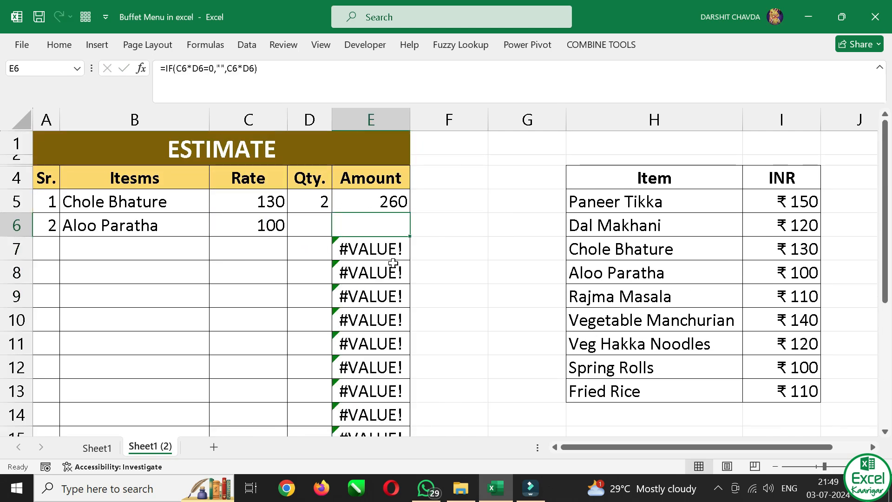
left_click(315, 273)
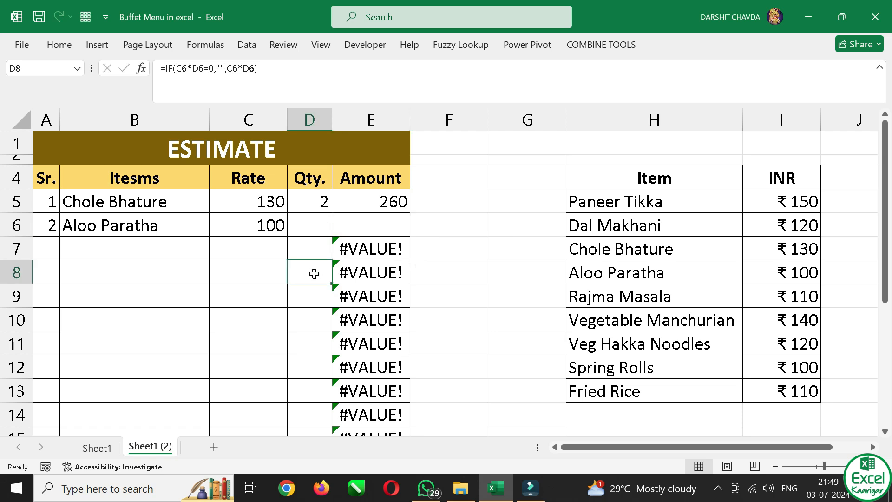
left_click(371, 251)
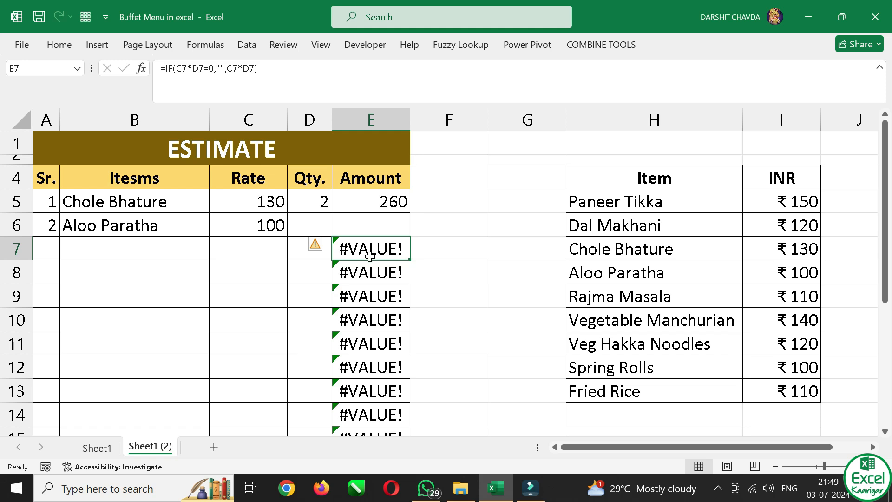
left_click(384, 203)
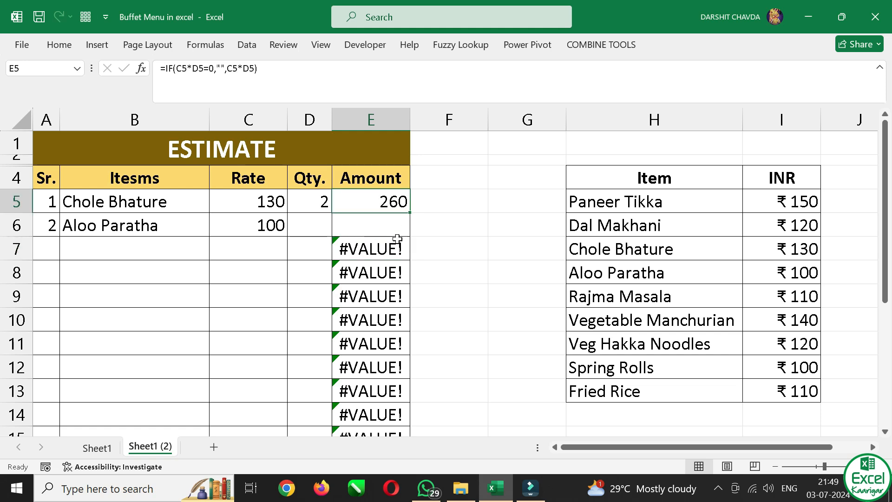
Wrap the E5 Amount formula in IFERROR so it reads =IFERROR(IF(C5*D5=0,"",C5*D5),"")
double_click(393, 203)
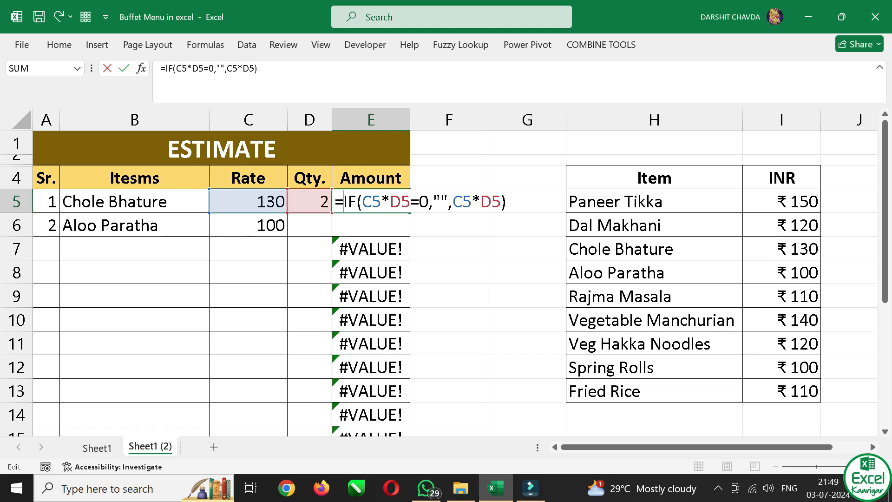
type("IFERROR(")
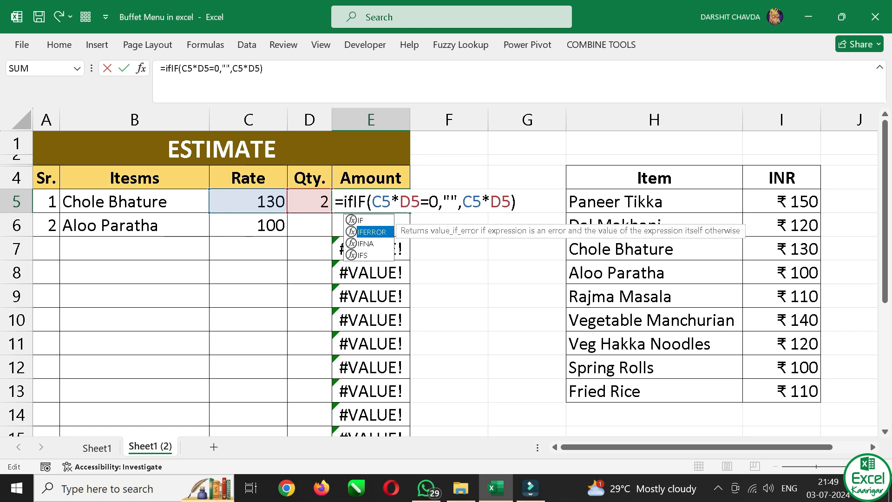
type(",\"\")")
key("Return")
Fill the IFERROR formula from E5 down to E16 and check the Amount column down to the totals section
left_click(406, 205)
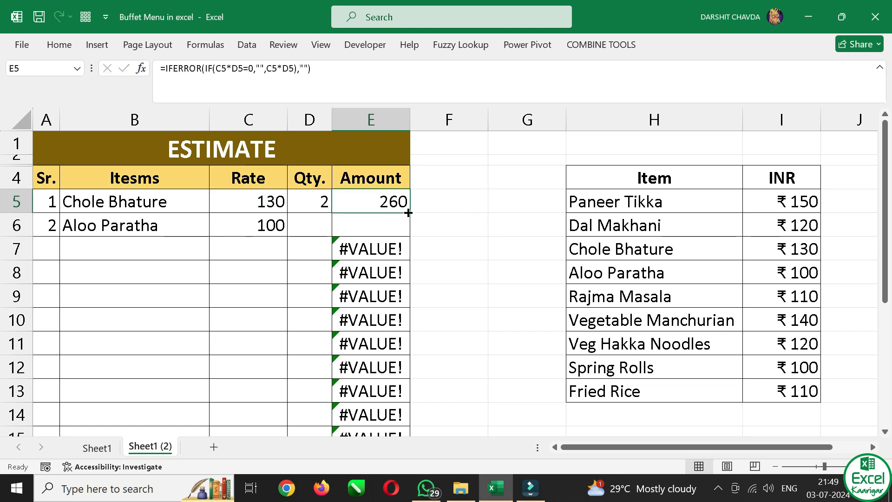
left_click_drag(409, 213, 379, 392)
scroll(395, 363, "down", 1)
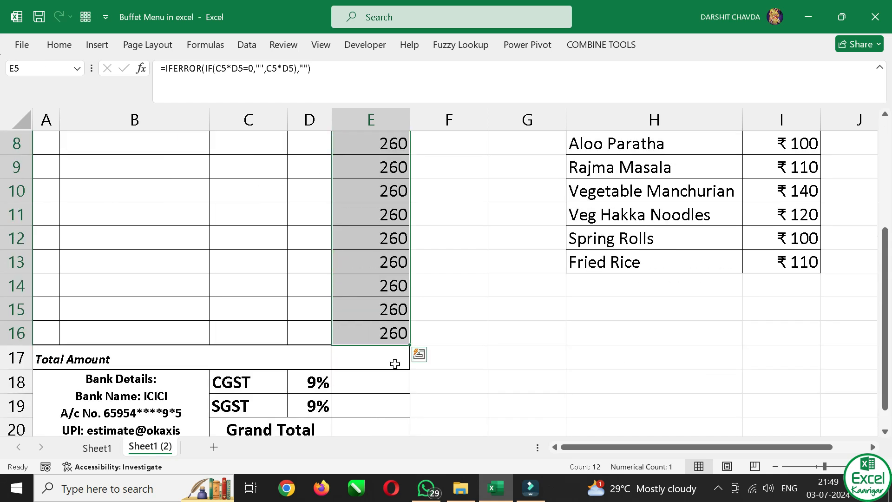
scroll(364, 225, "up", 2)
left_click(360, 245)
scroll(398, 346, "down", 2)
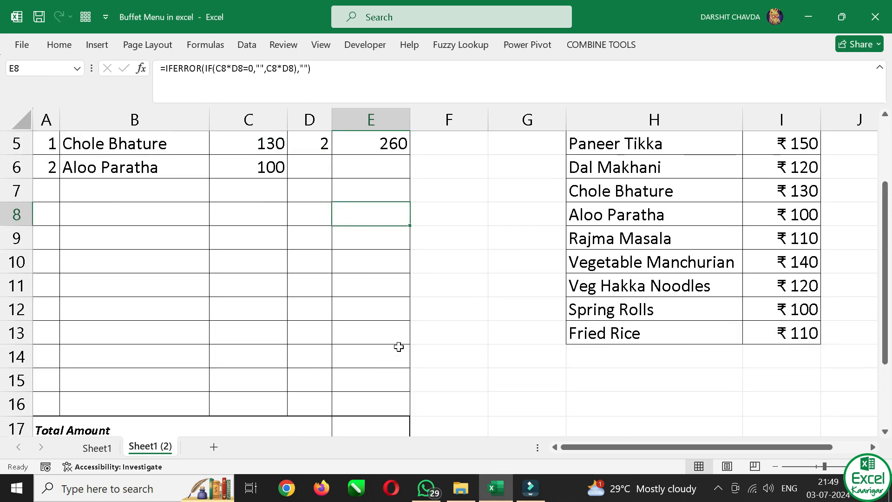
scroll(393, 322, "down", 1)
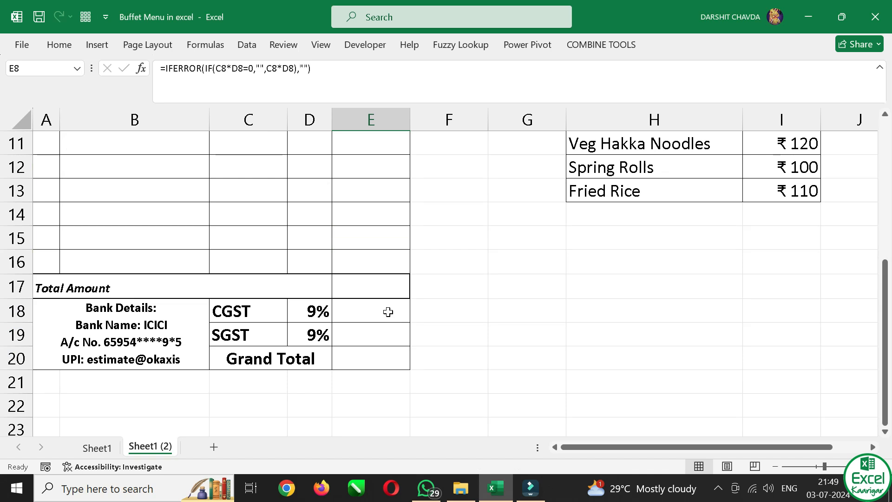
Clear the test items from B5:B6 and the quantity from D5
scroll(389, 312, "up", 4)
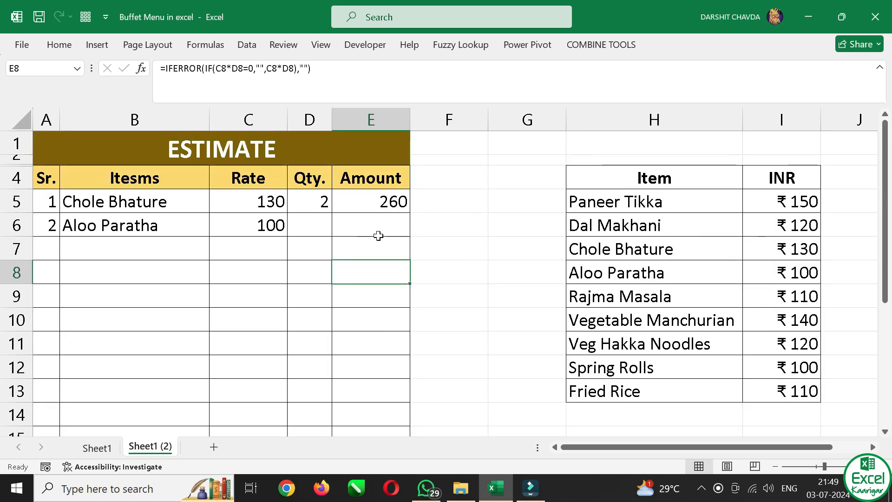
left_click_drag(97, 199, 104, 225)
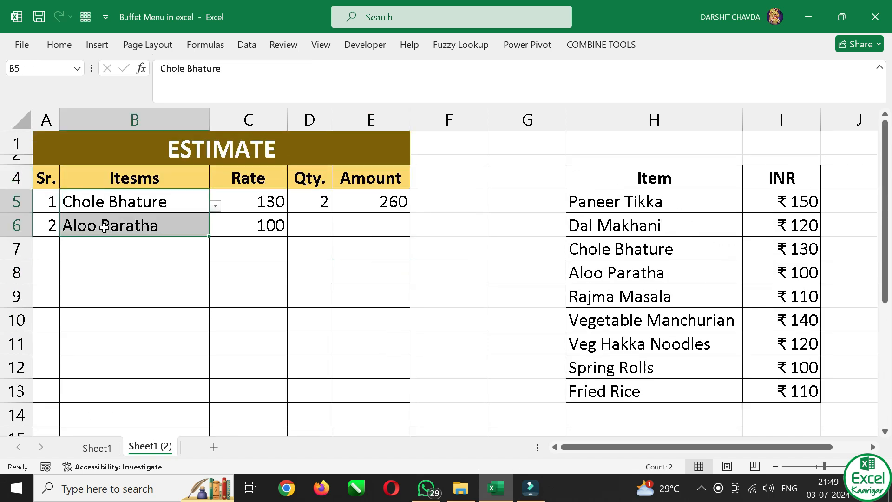
key("Delete")
left_click(302, 203)
key("Delete")
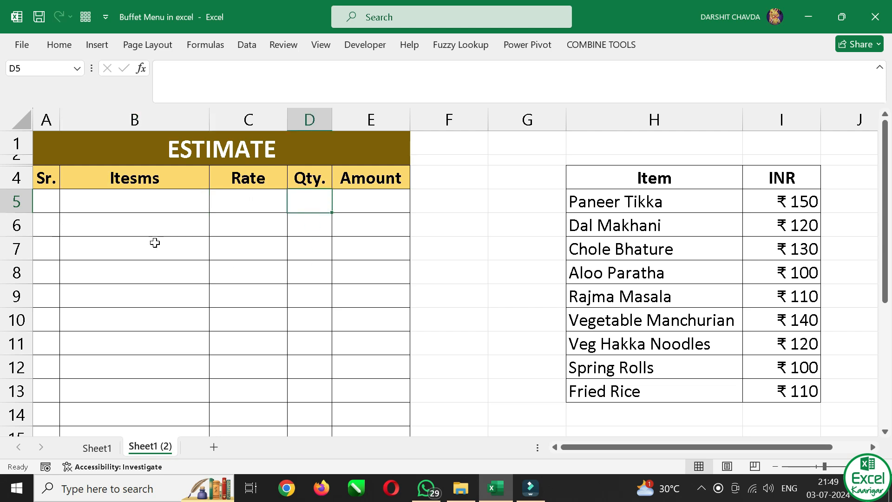
Choose Dal Makhani from the item dropdown in B5 and enter quantity 3 in D5
left_click(112, 198)
key("alt+Down")
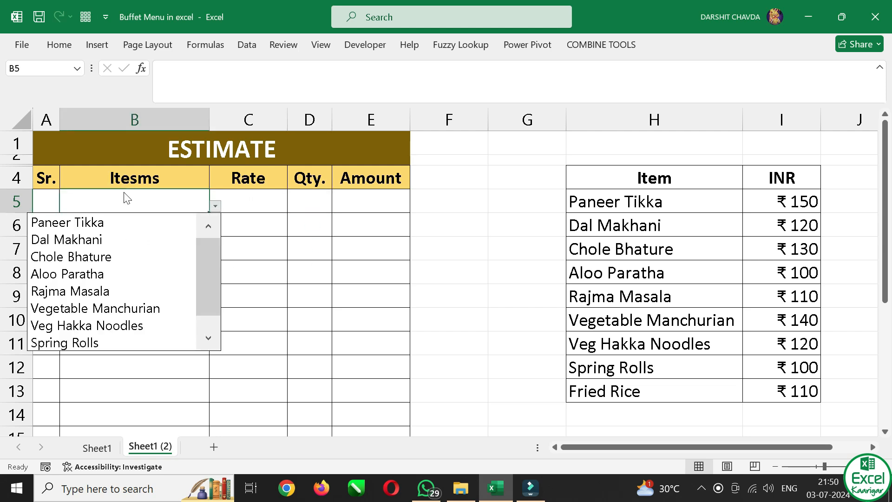
key("Down")
key("Return")
key("Right")
key("Right")
key("Right")
key("Left")
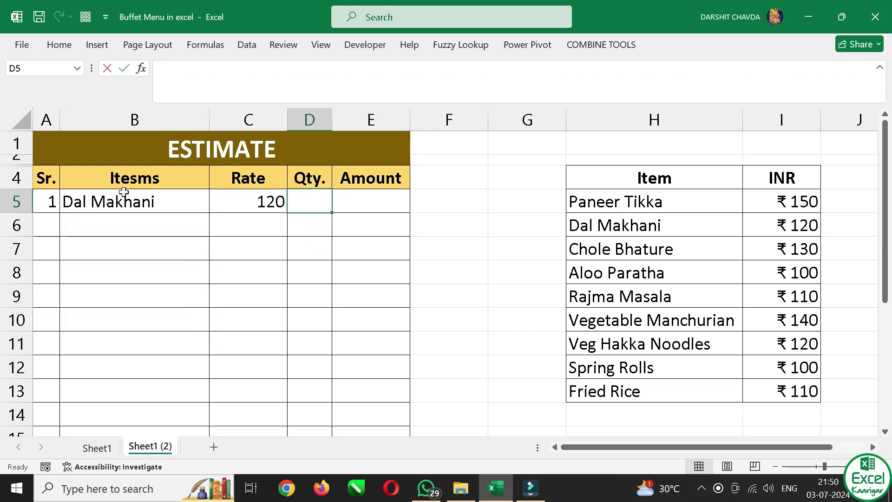
type("3")
key("Tab")
scroll(279, 222, "down", 1)
scroll(265, 239, "down", 1)
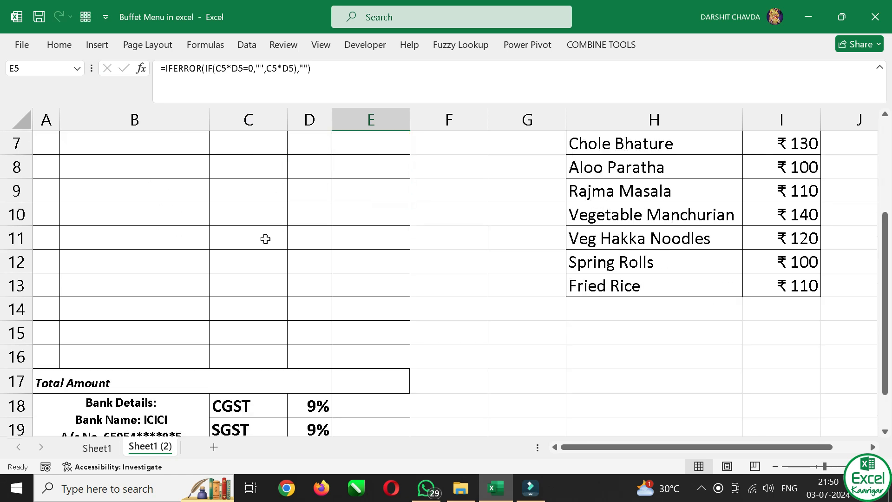
scroll(228, 302, "up", 1)
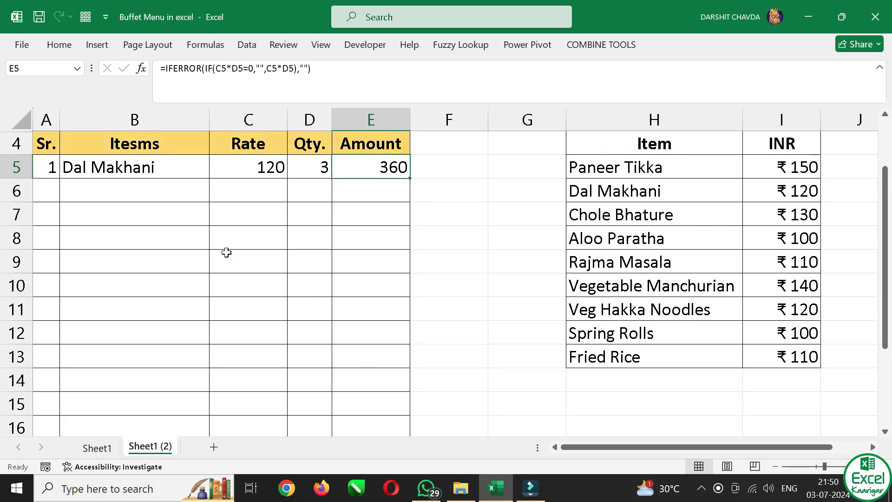
Choose Aloo Paratha from the item dropdown in B6 and enter quantity 4 in D6
left_click(128, 185)
key("alt+Down")
key("Down")
key("Down")
key("Down")
key("Return")
key("Tab")
key("Tab")
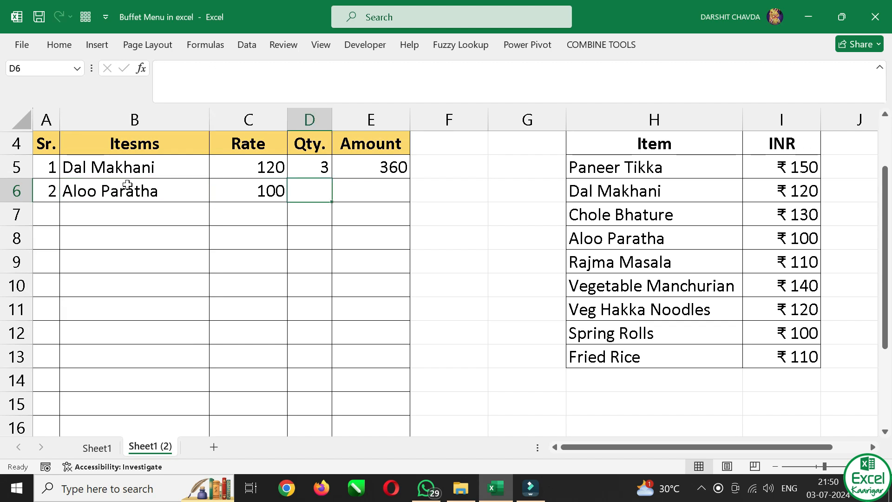
type("4")
key("Tab")
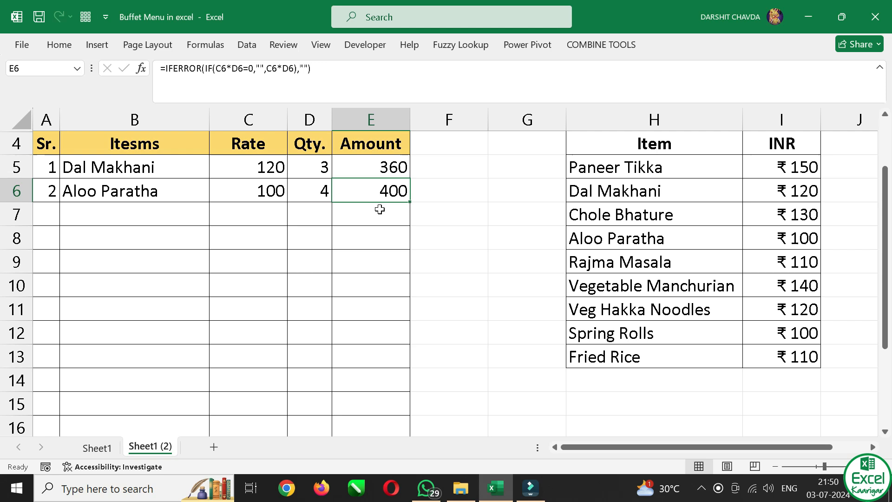
Choose Veg Hakka Noodles from the item dropdown in B7 and enter quantity 2 in D7
left_click(94, 215)
key("alt+Down")
key("Down")
key("Down")
key("Down")
key("Down")
key("Down")
key("Down")
key("Down")
key("Return")
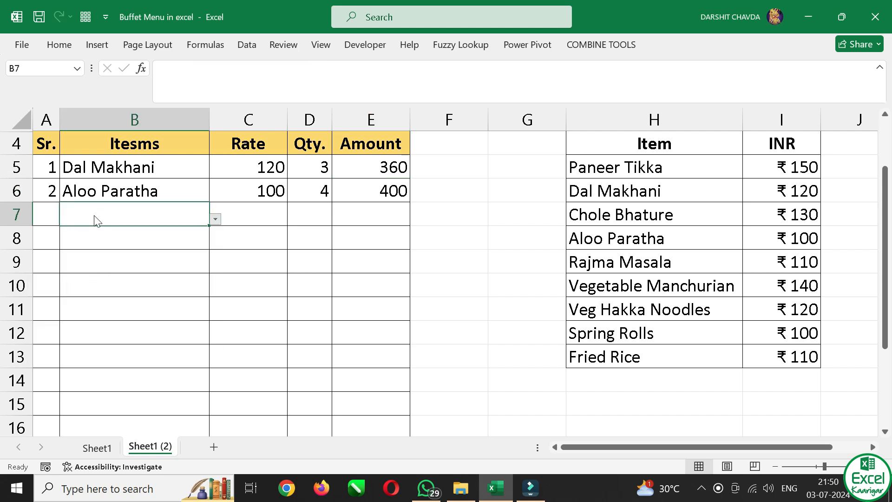
key("Right")
key("Right")
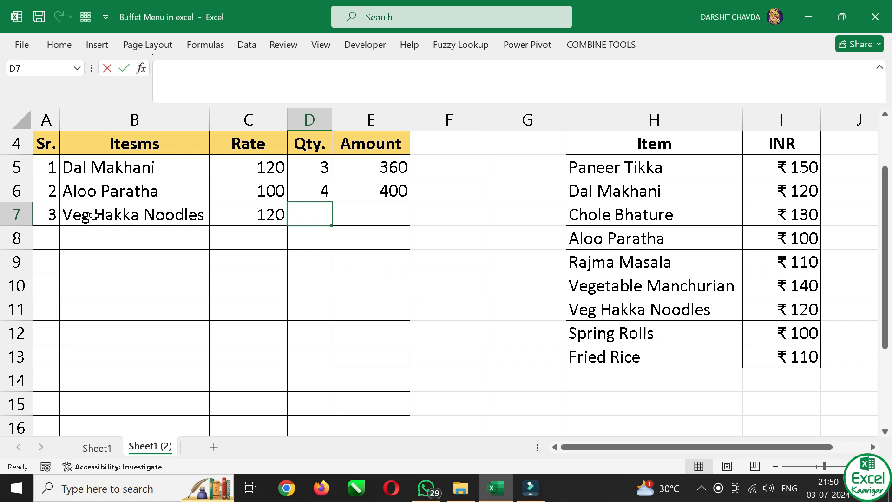
type("2")
key("Right")
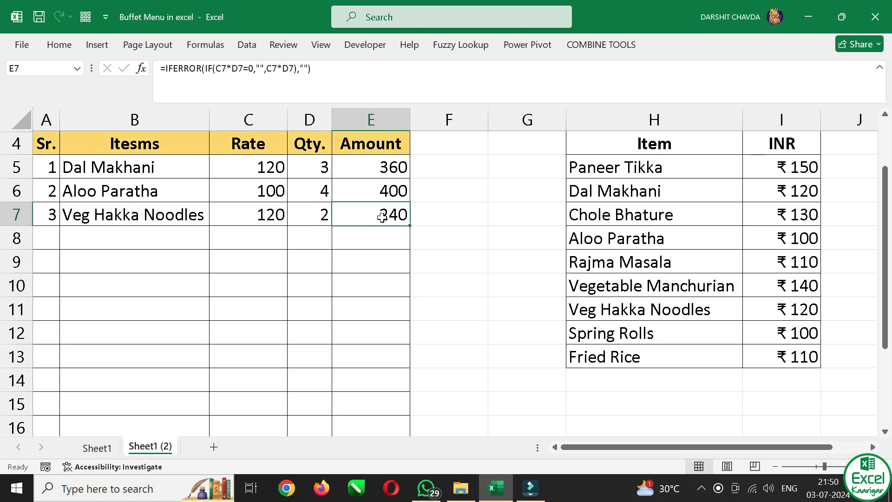
Calculate the Total Amount in E17 with =SUM(E5:E16) and check the formula cell
scroll(382, 215, "down", 1)
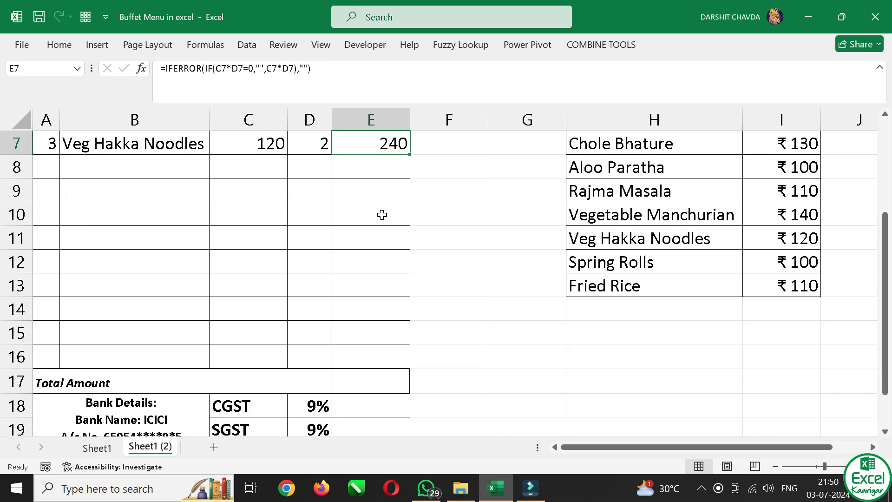
left_click(374, 365)
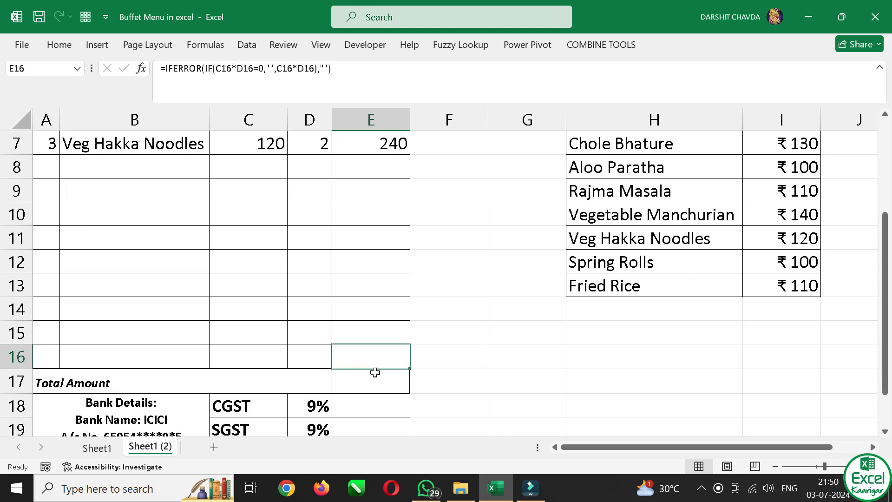
left_click(376, 377)
type("=sum")
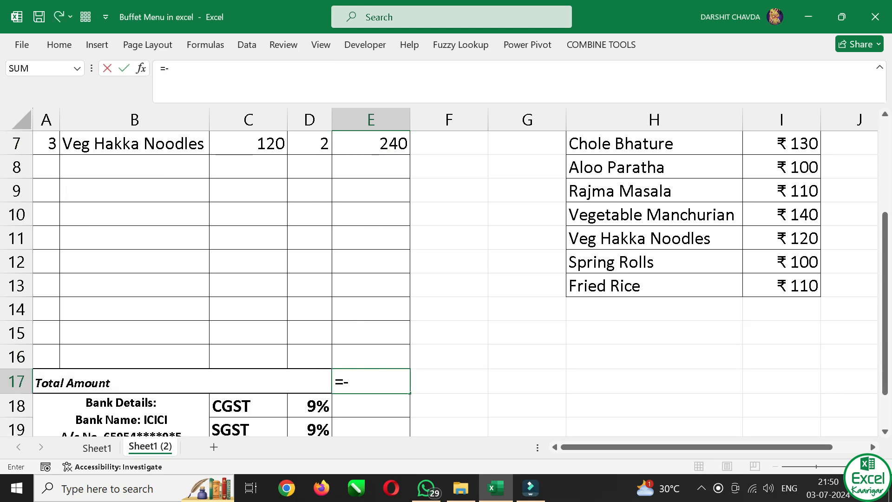
key("Tab")
scroll(364, 221, "up", 2)
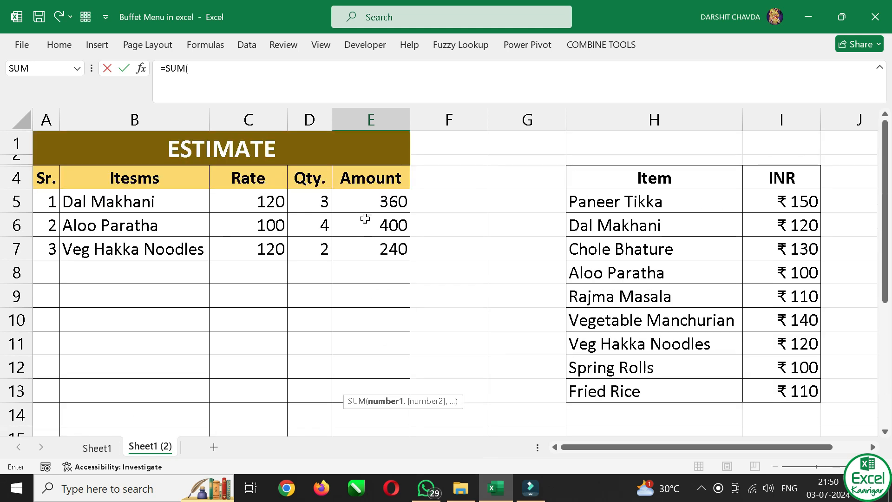
left_click_drag(369, 201, 376, 370)
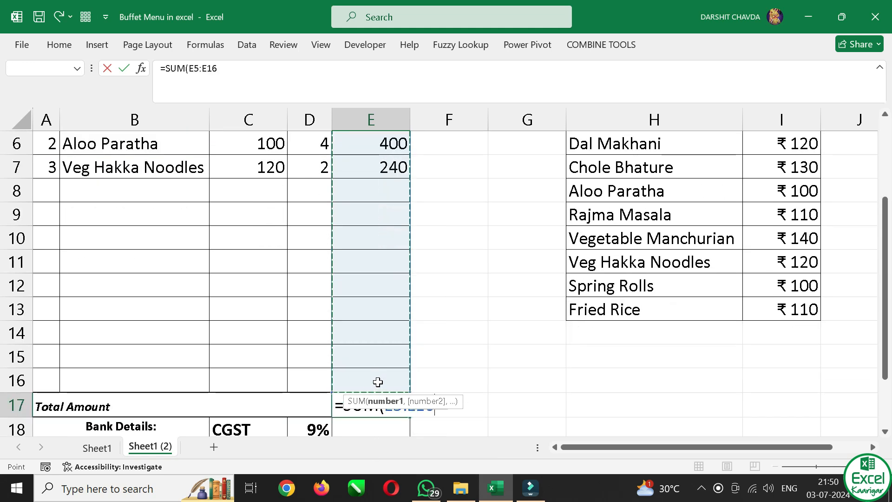
type(")")
key("Return")
left_click(378, 382)
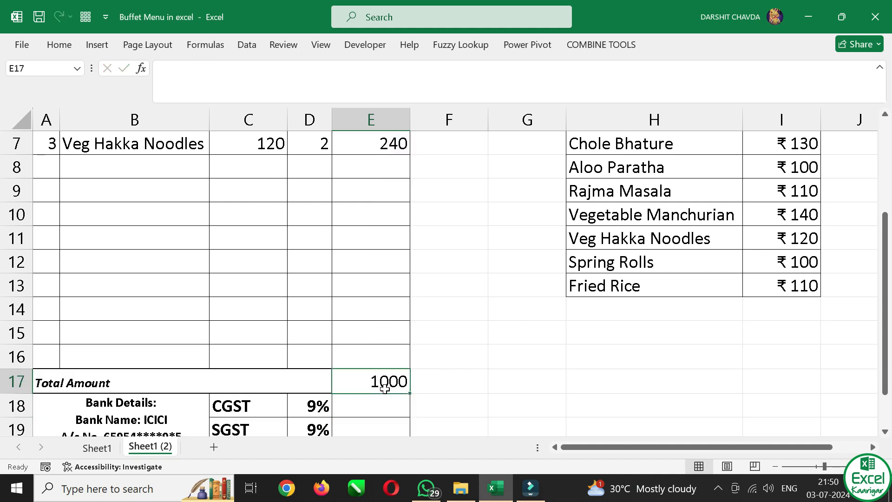
scroll(385, 277, "up", 2)
scroll(385, 293, "down", 3)
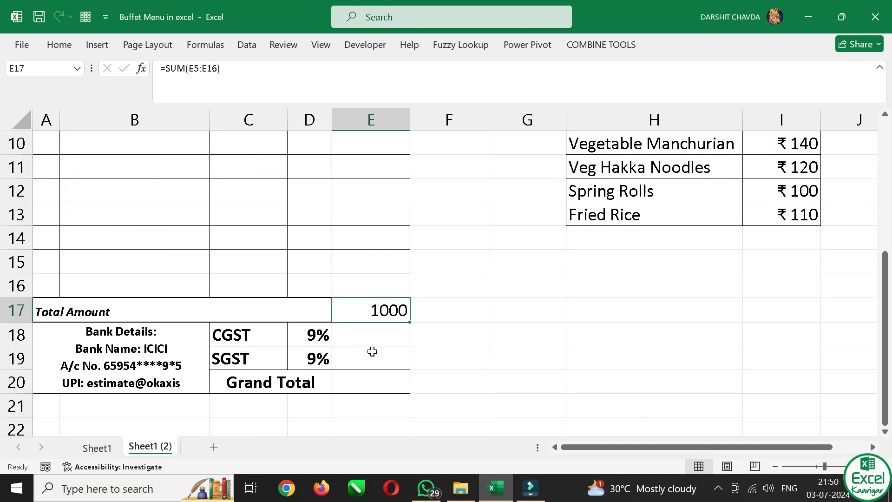
Calculate the CGST amount in E18 with =E17*D18 and check the formula cell
left_click(367, 344)
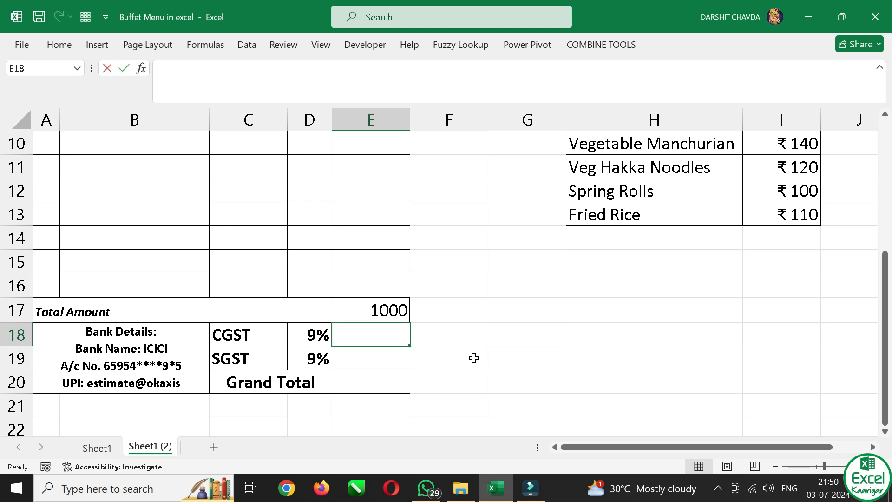
type("=-")
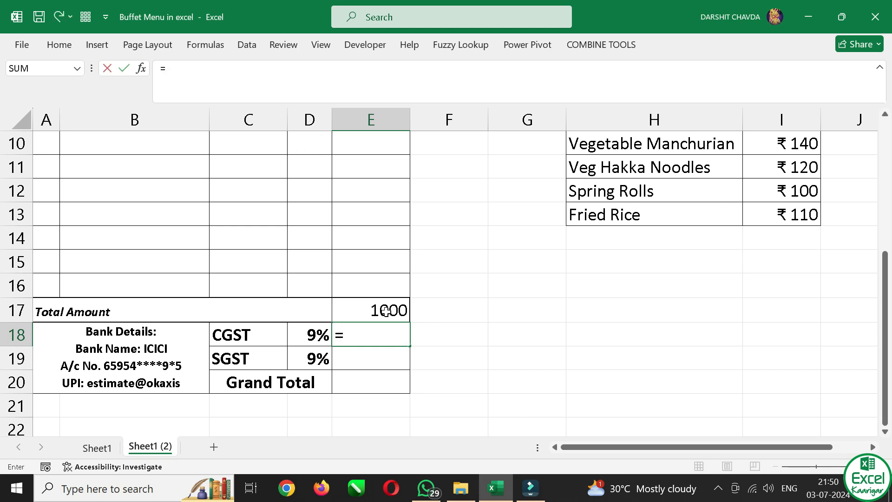
left_click(385, 310)
type("*")
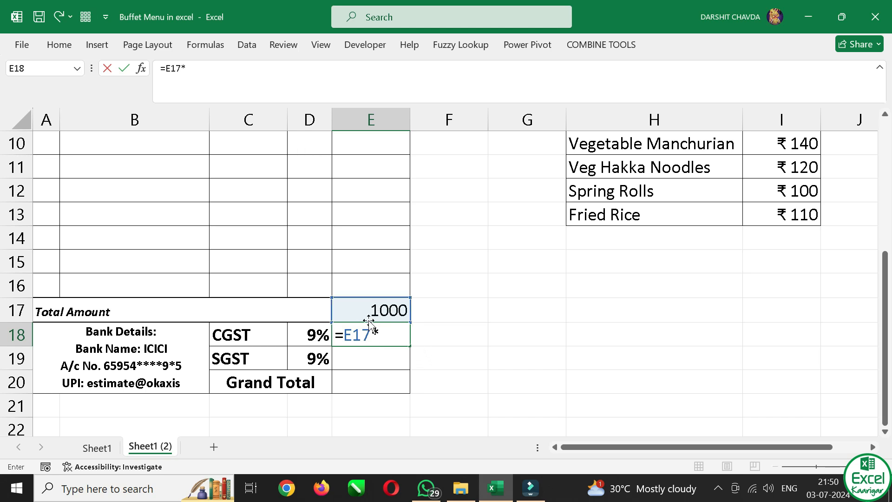
left_click(315, 337)
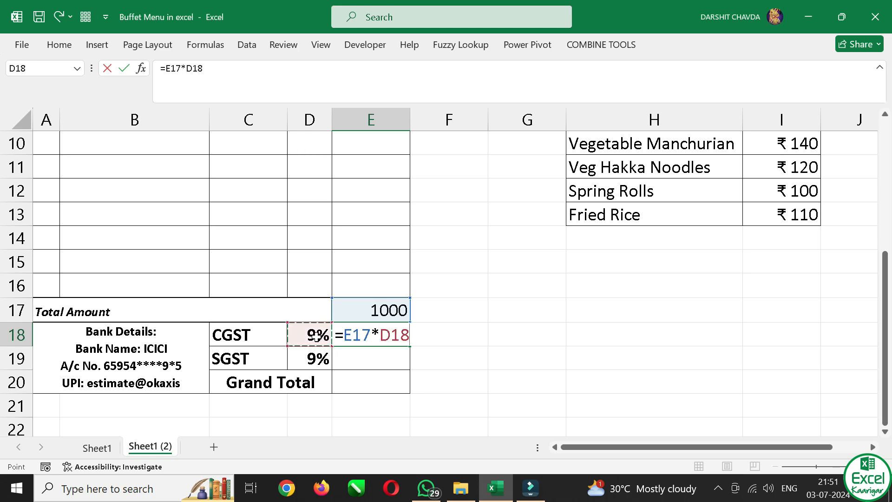
key("Return")
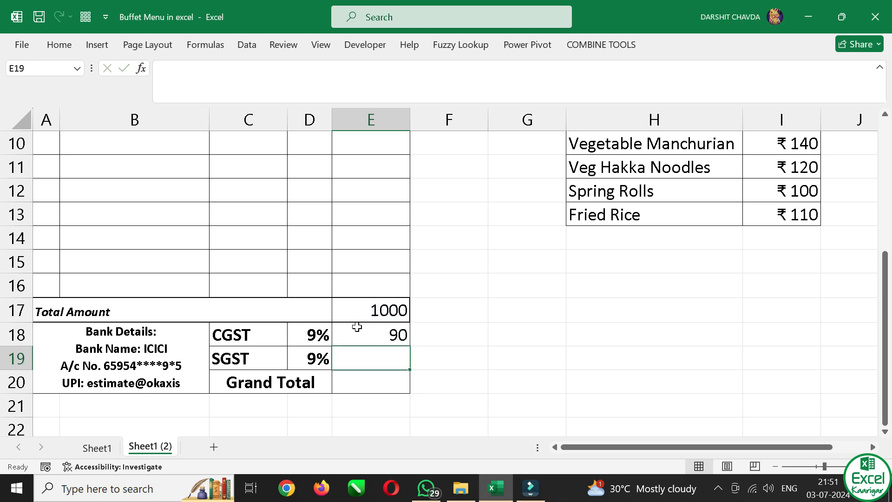
left_click(380, 340)
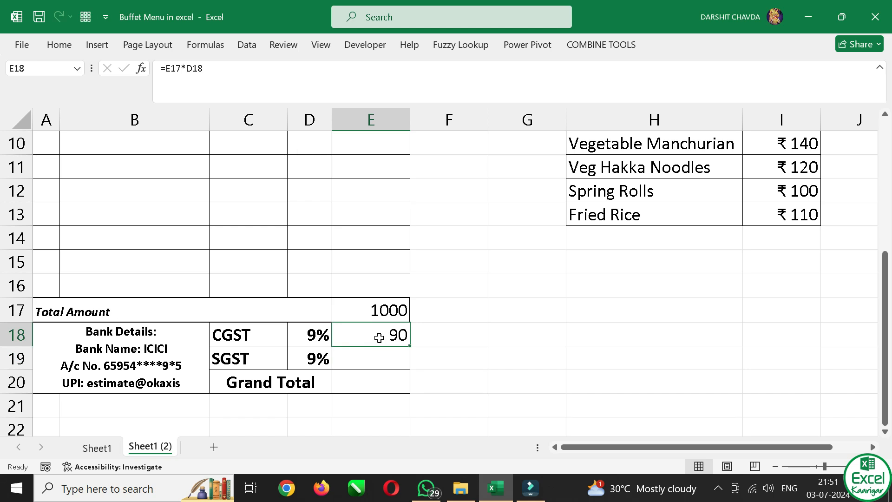
Calculate the SGST amount in E19 with =E17*D19
left_click(405, 361)
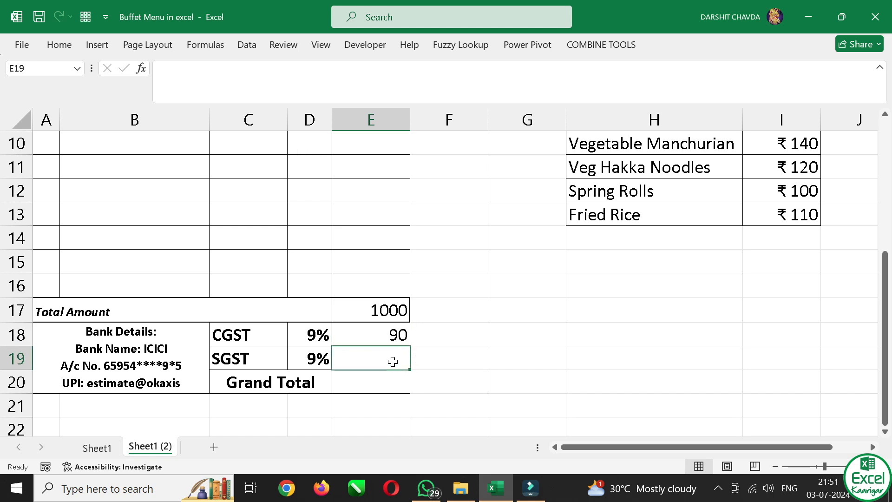
type("=")
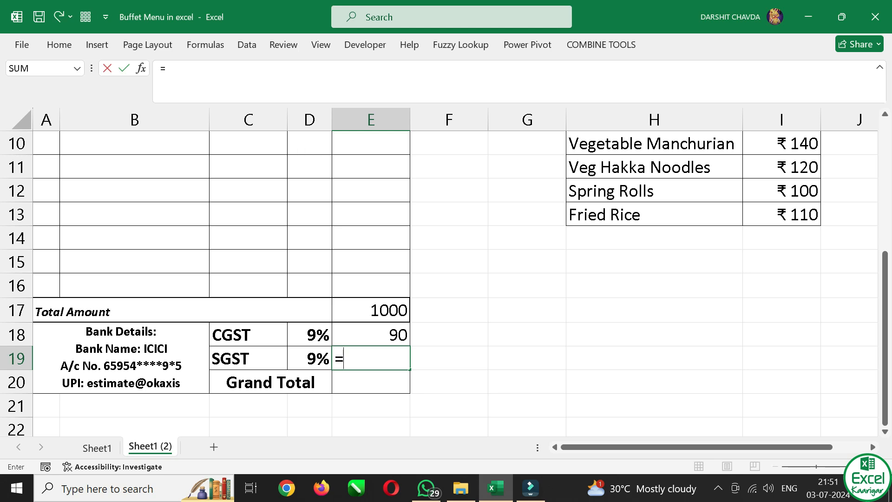
left_click(395, 312)
type("*")
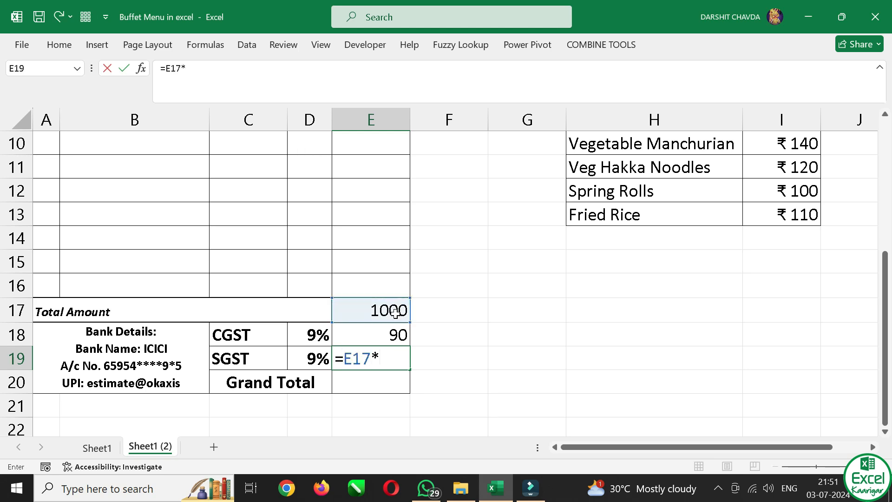
left_click(313, 363)
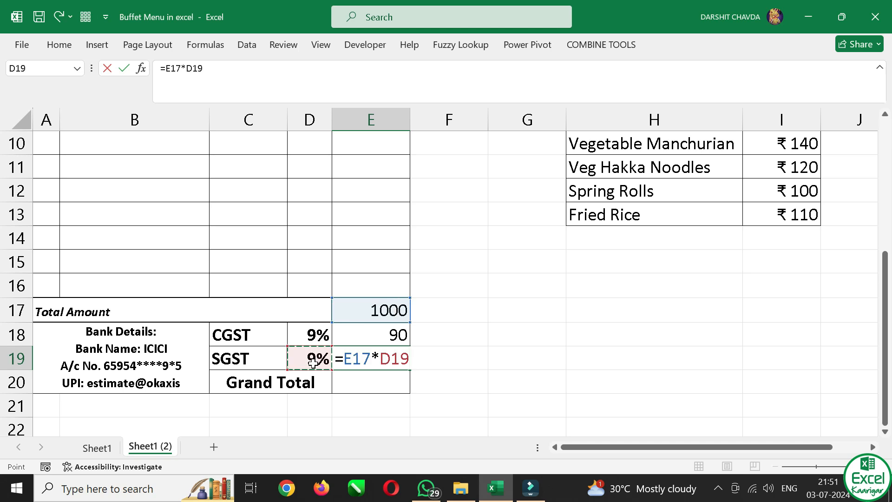
key("Return")
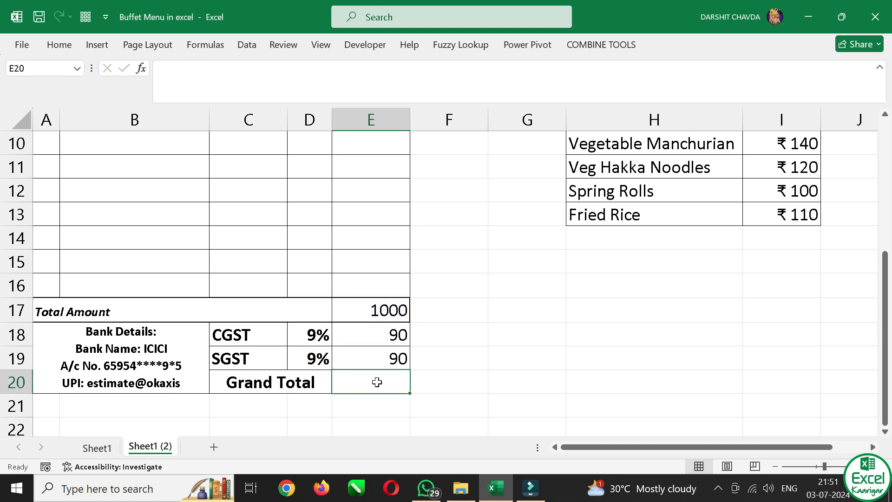
Calculate the Grand Total in E20 with =SUM(E17:E19) and review the formula cell and the estimate rows
type("=")
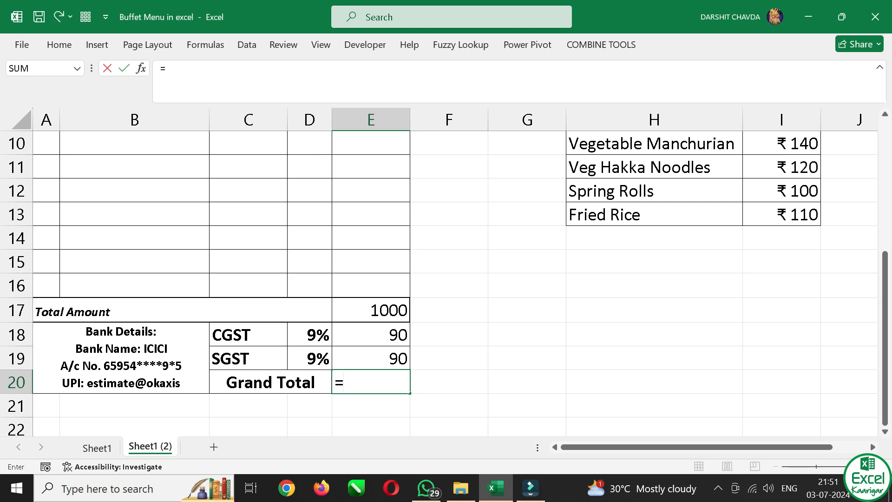
type("-sum")
key("Tab")
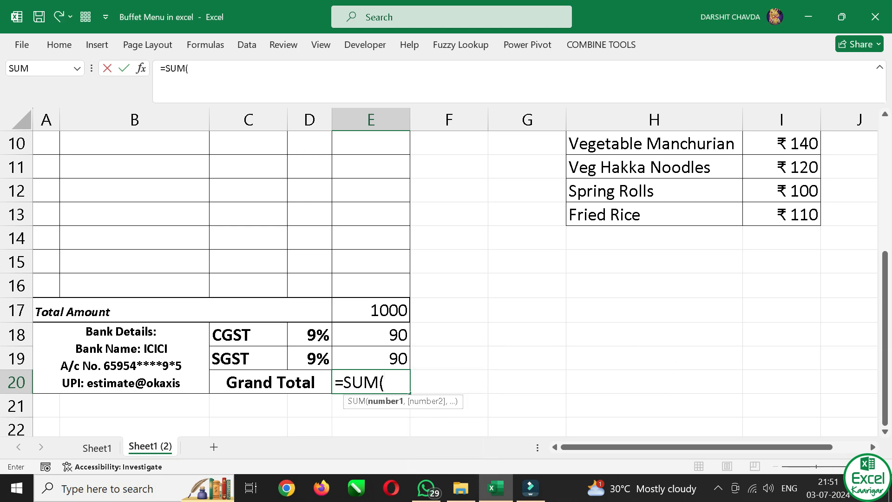
left_click_drag(378, 312, 376, 360)
type(")")
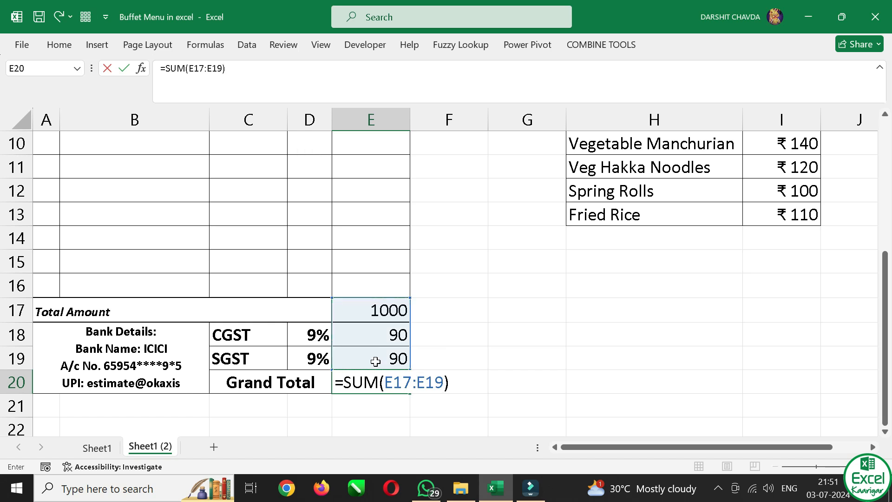
key("Return")
scroll(374, 367, "up", 3)
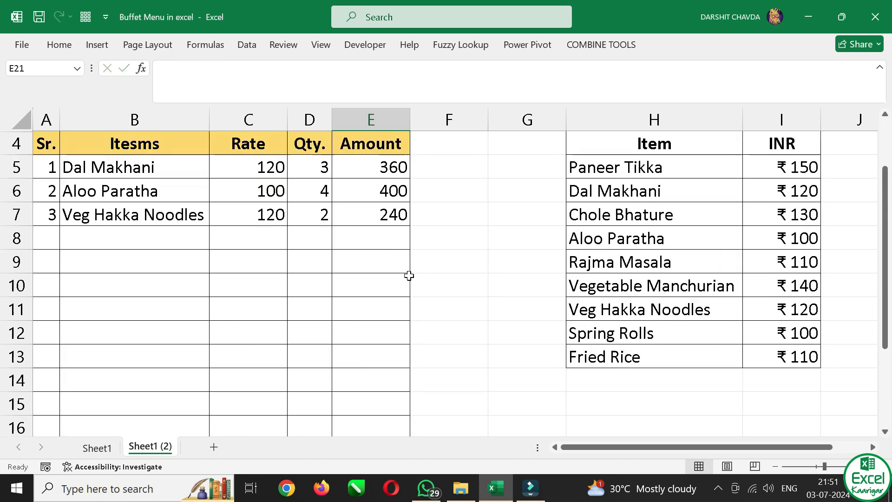
scroll(404, 297, "down", 3)
scroll(401, 320, "down", 1)
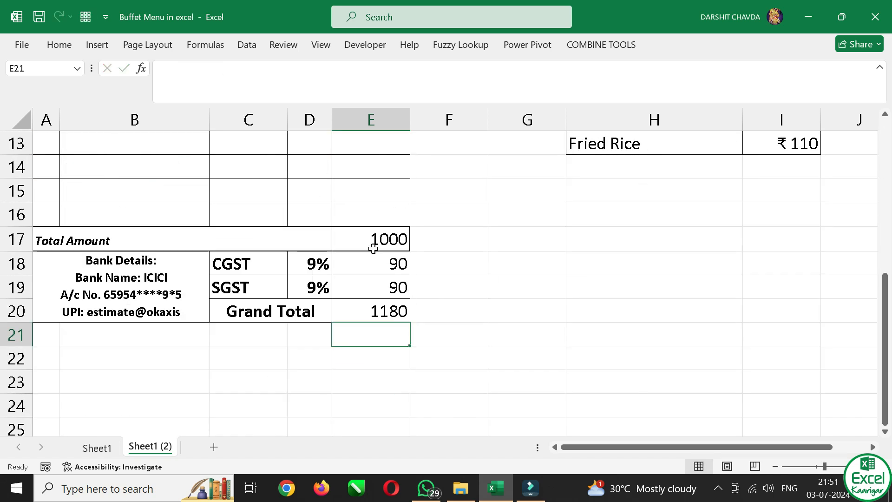
left_click(380, 303)
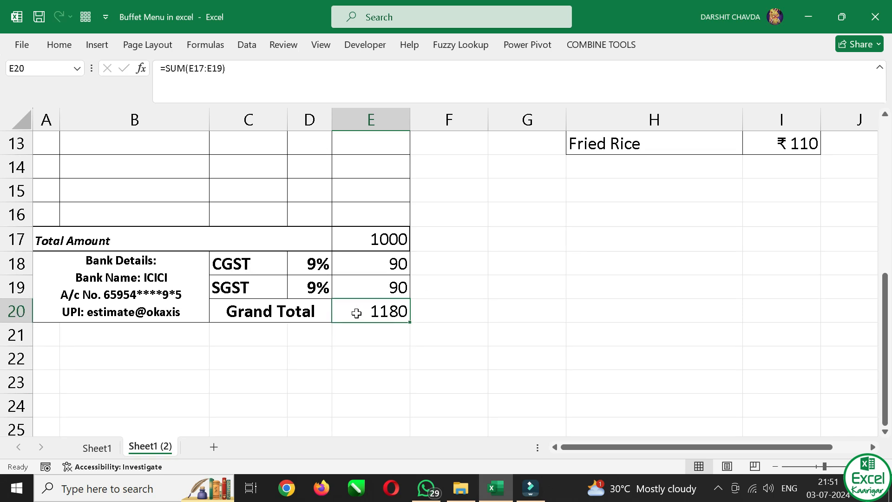
scroll(355, 312, "up", 4)
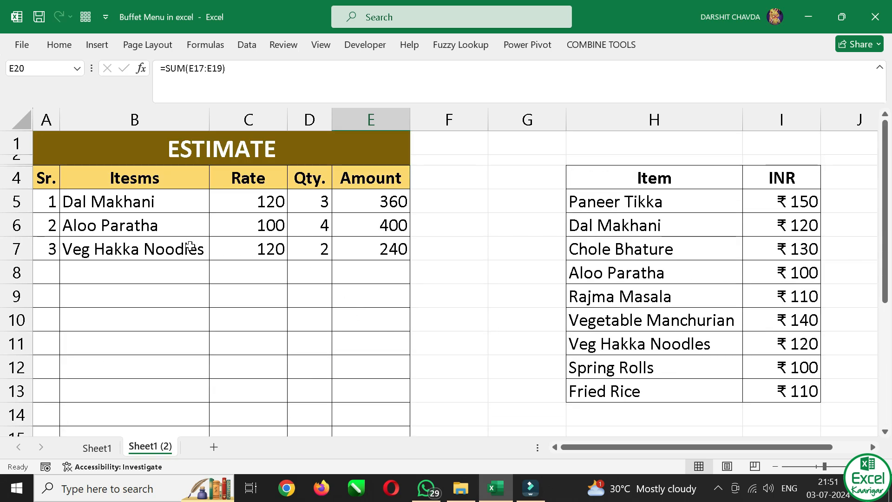